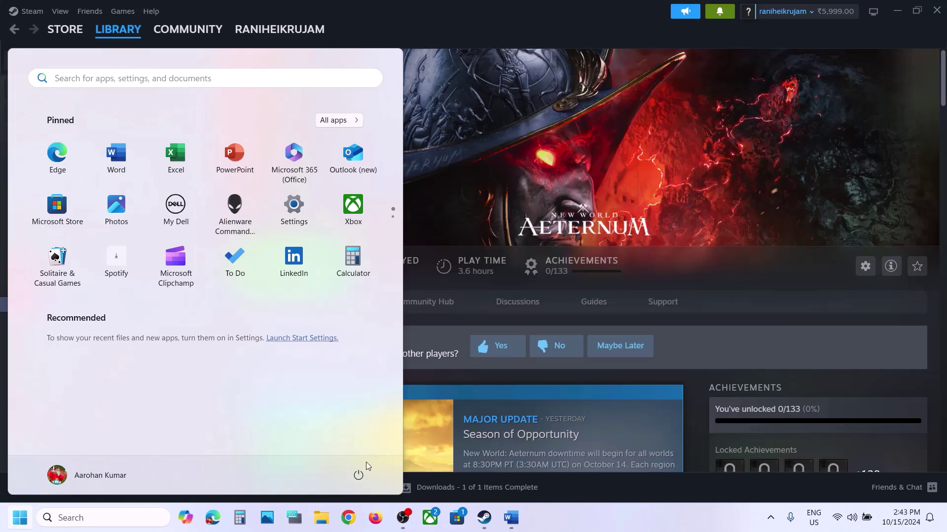
# Show the PC's restart option, then check Steps 1 and 2 in the Word troubleshooting document and put it away
pyautogui.click(365, 465)
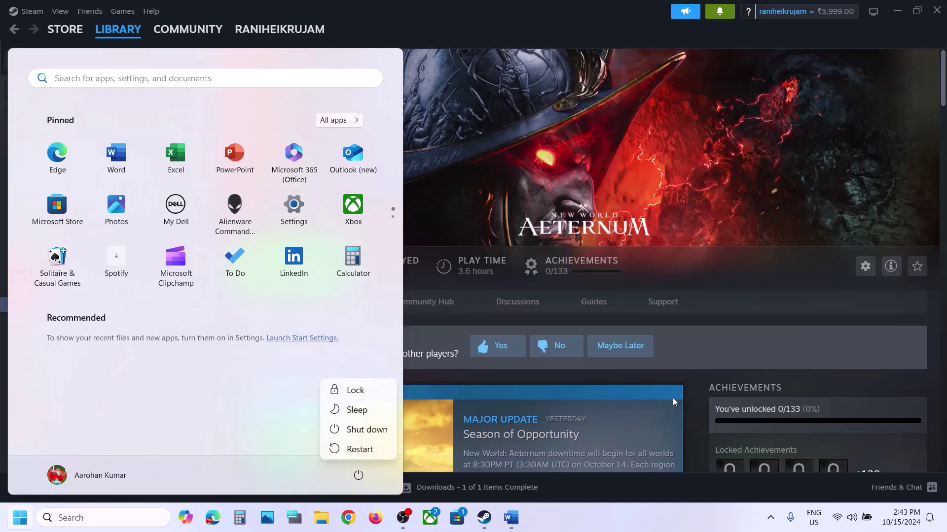
pyautogui.click(511, 518)
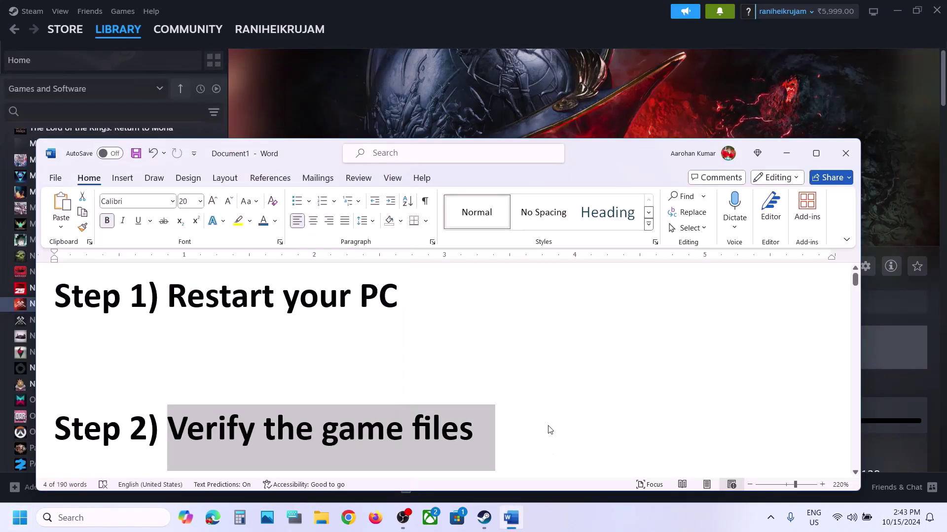
pyautogui.click(786, 154)
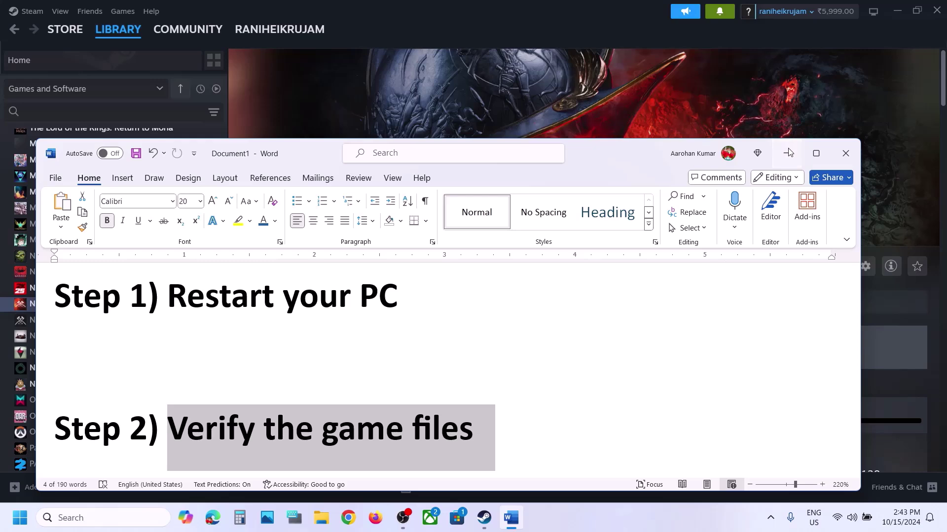
# Verify the integrity of New World: Aeternum's installed files in Steam and leave its properties window
pyautogui.rightClick(80, 306)
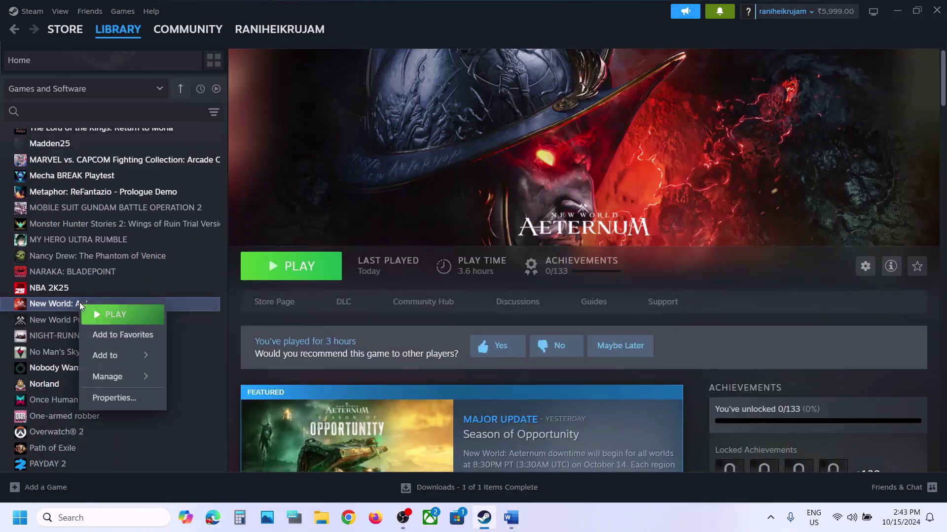
pyautogui.click(141, 403)
pyautogui.click(266, 194)
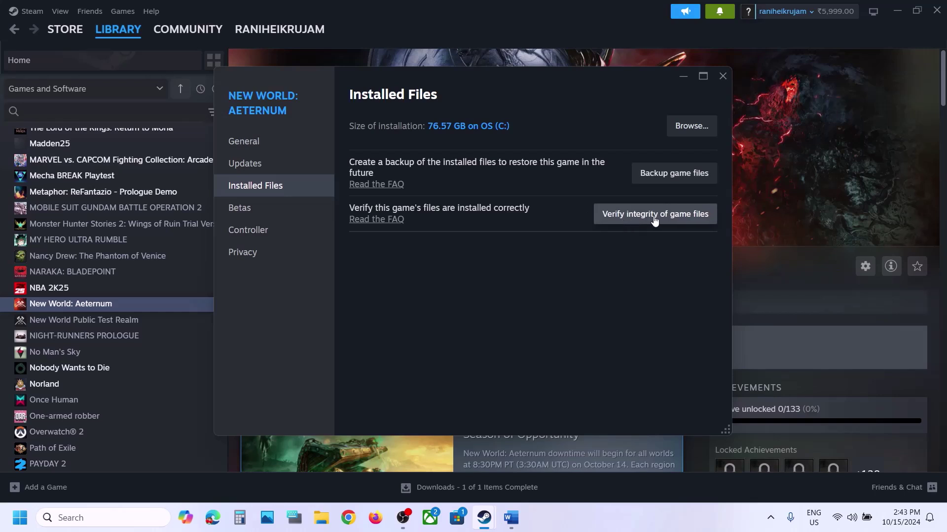
pyautogui.click(654, 217)
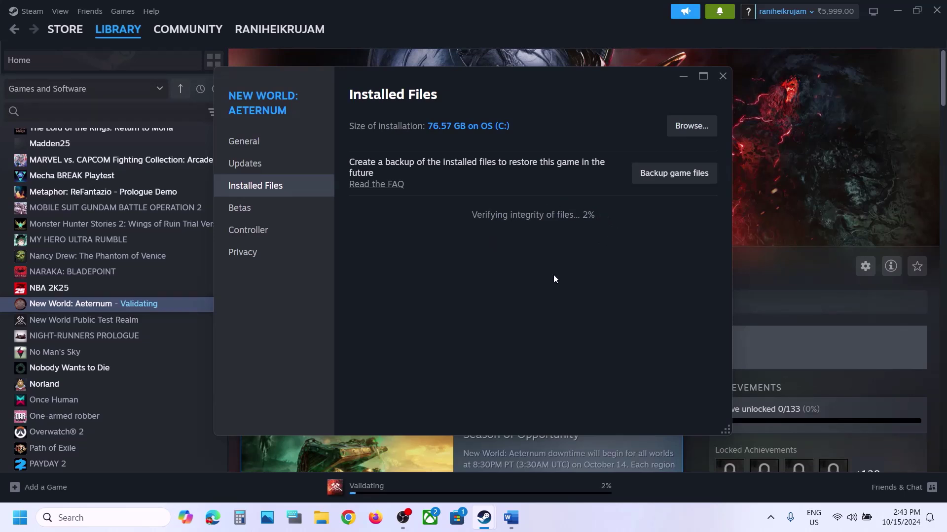
pyautogui.click(746, 117)
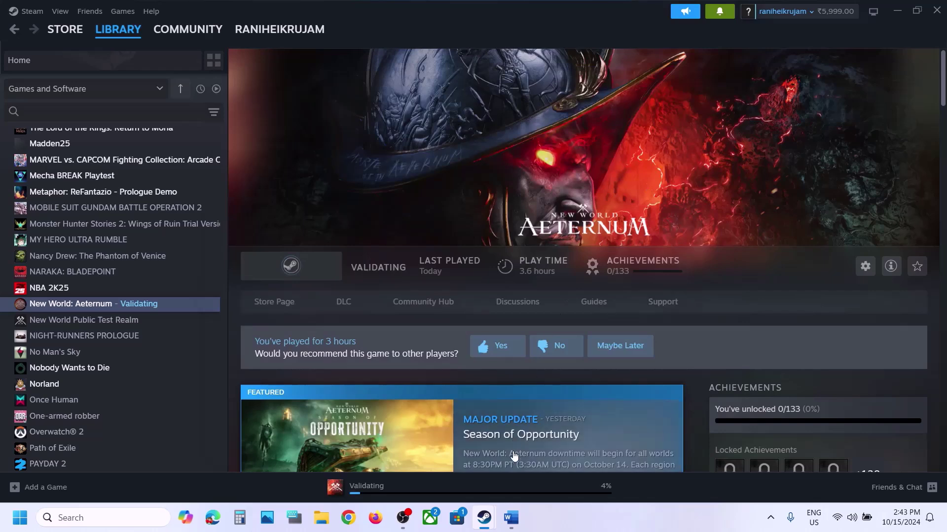
# Switch to the Word document, maximize it and highlight the Step 3 advice "Launch the game from Steam,"
pyautogui.click(513, 525)
pyautogui.scroll(-3, 477, 386)
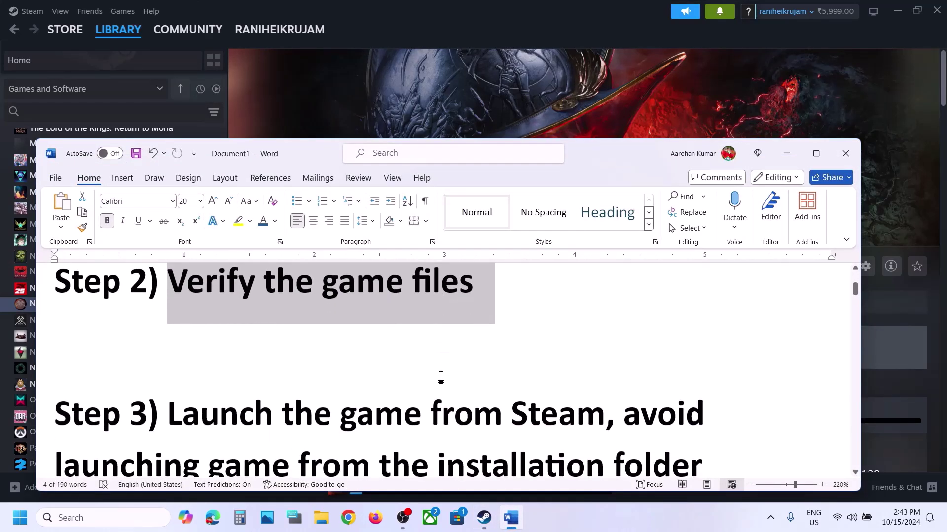
pyautogui.click(816, 153)
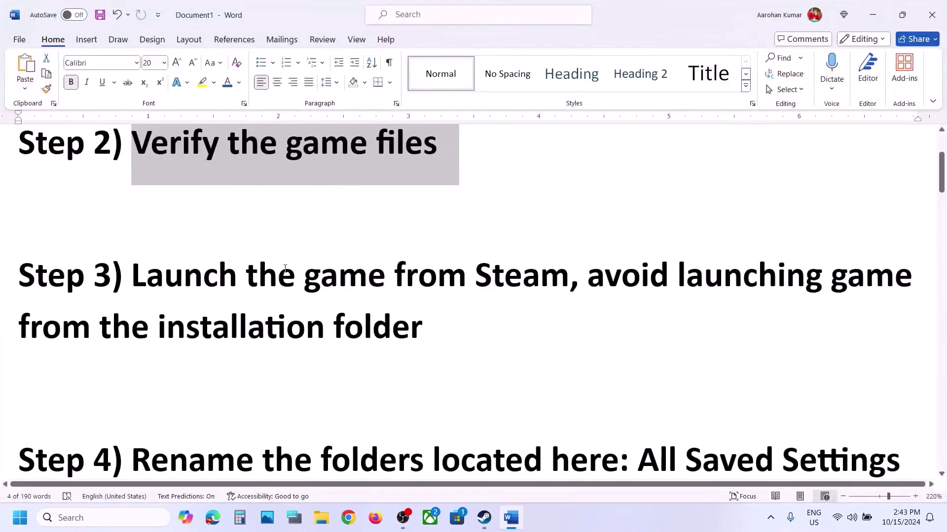
pyautogui.moveTo(152, 274); pyautogui.dragTo(580, 282)
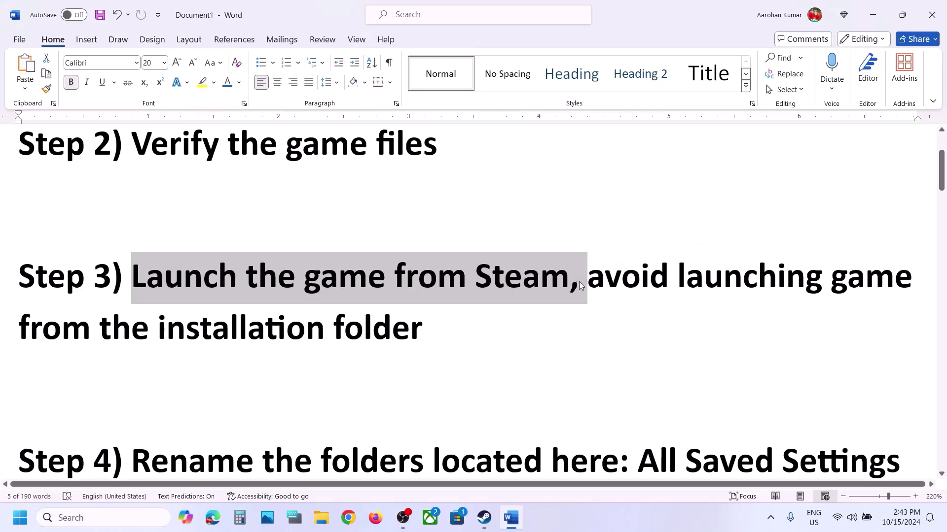
pyautogui.scroll(1, 438, 328)
# Browse New World: Aeternum's local files from the Steam library, look inside the Bin64 folder and close the window
pyautogui.moveTo(488, 524)
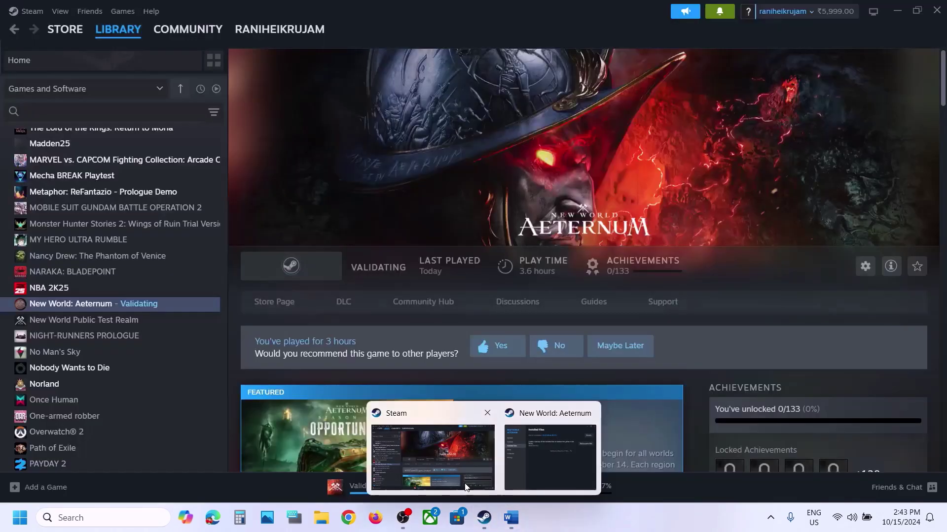
pyautogui.click(431, 452)
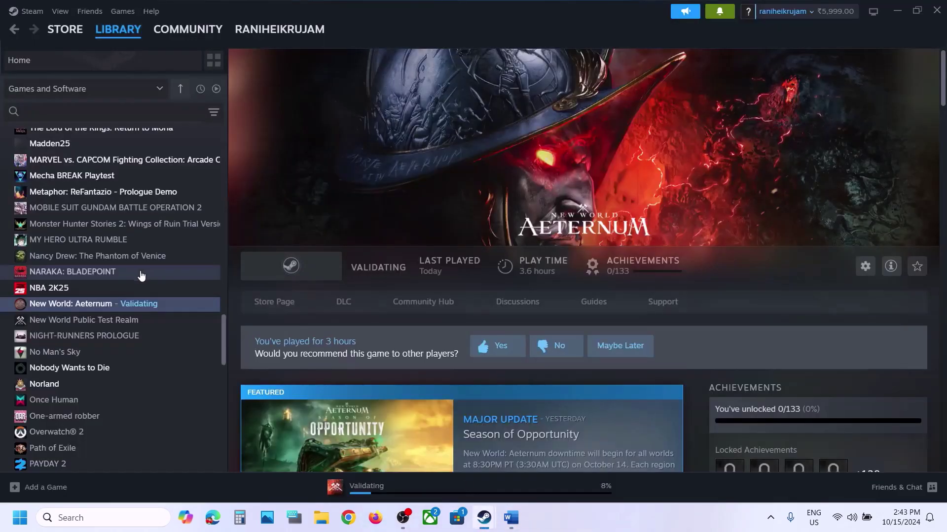
pyautogui.rightClick(104, 306)
pyautogui.moveTo(148, 358)
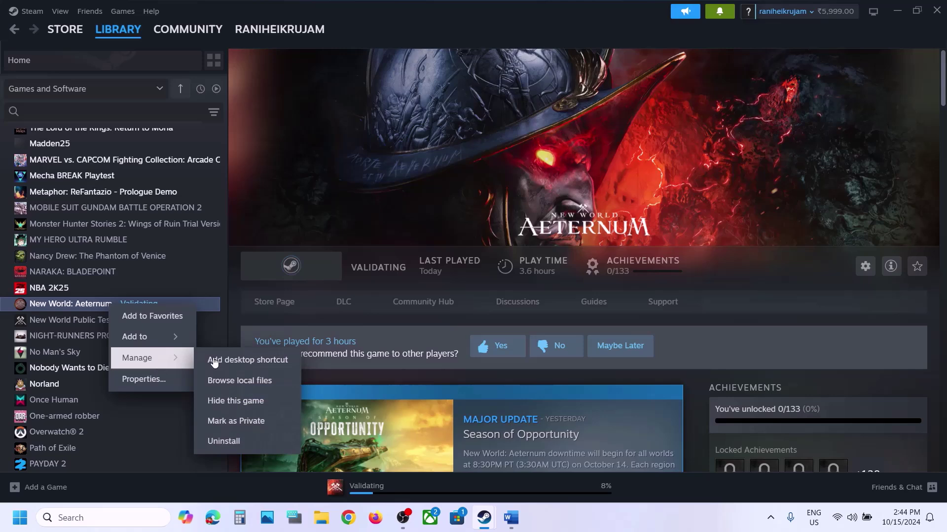
pyautogui.click(248, 383)
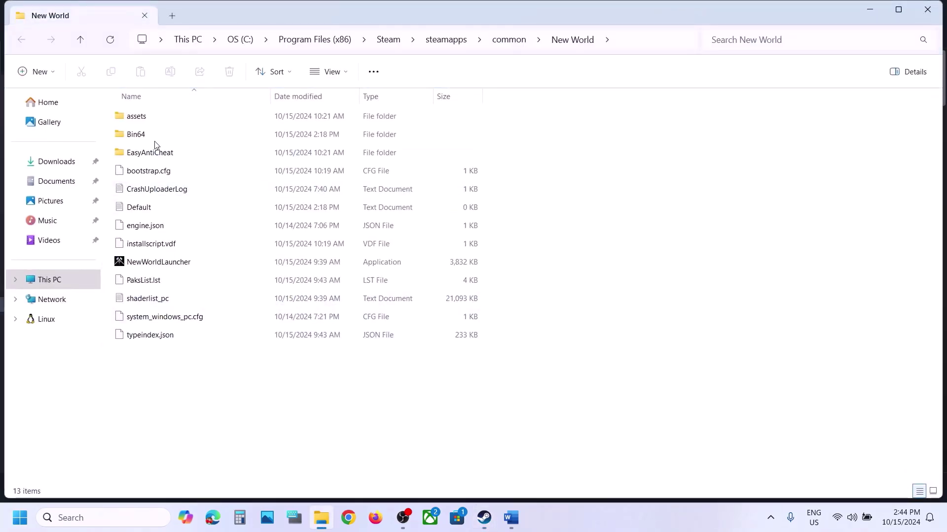
pyautogui.click(149, 141)
pyautogui.doubleClick(149, 141)
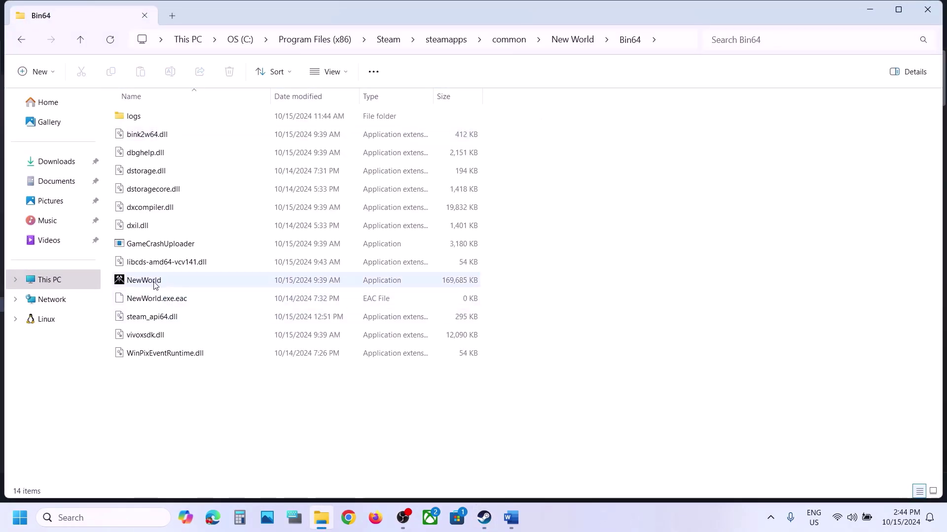
pyautogui.click(927, 11)
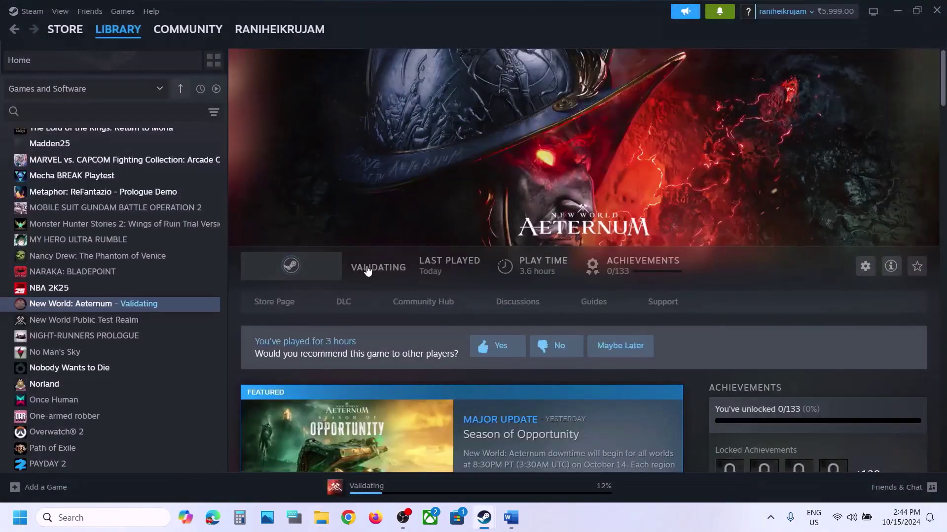
# Return to the Word document and highlight Step 4's "Rename the folders located here" and the start of its first path
pyautogui.click(511, 517)
pyautogui.scroll(-3, 416, 340)
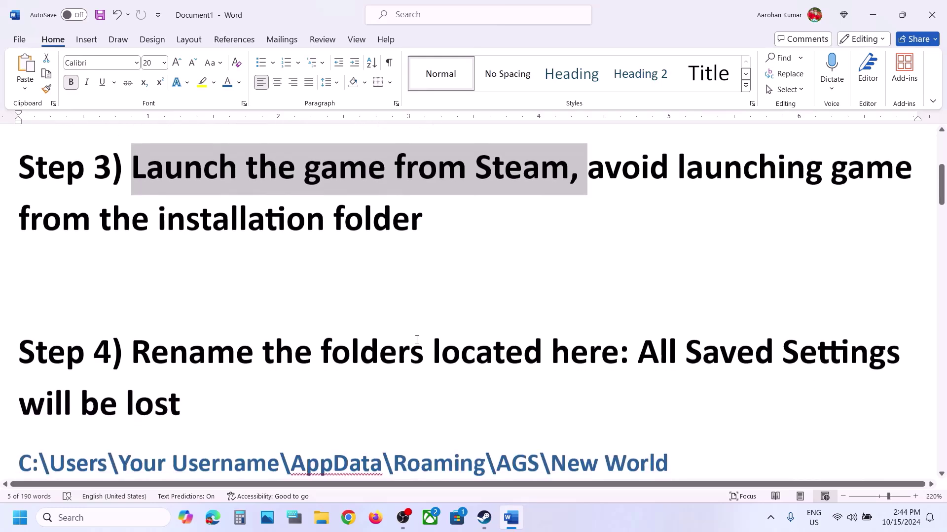
pyautogui.moveTo(148, 347); pyautogui.dragTo(580, 349)
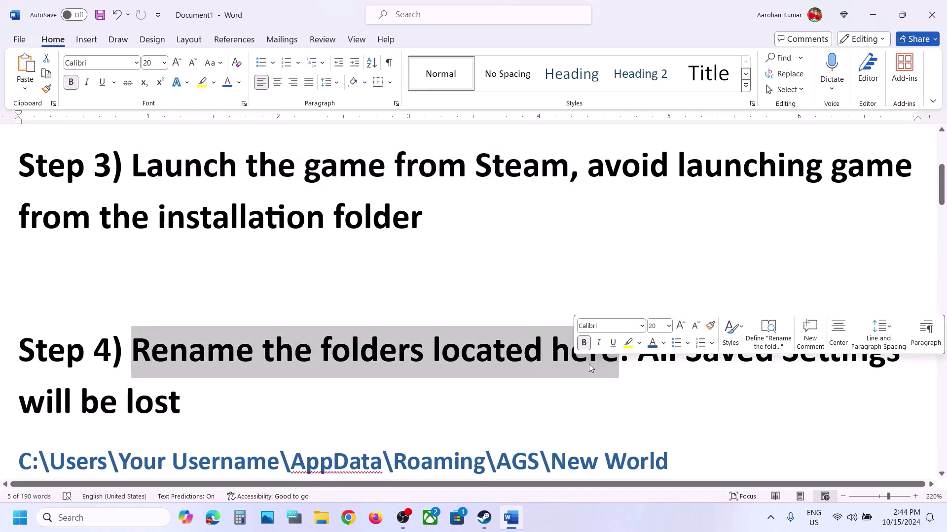
pyautogui.scroll(-3, 578, 365)
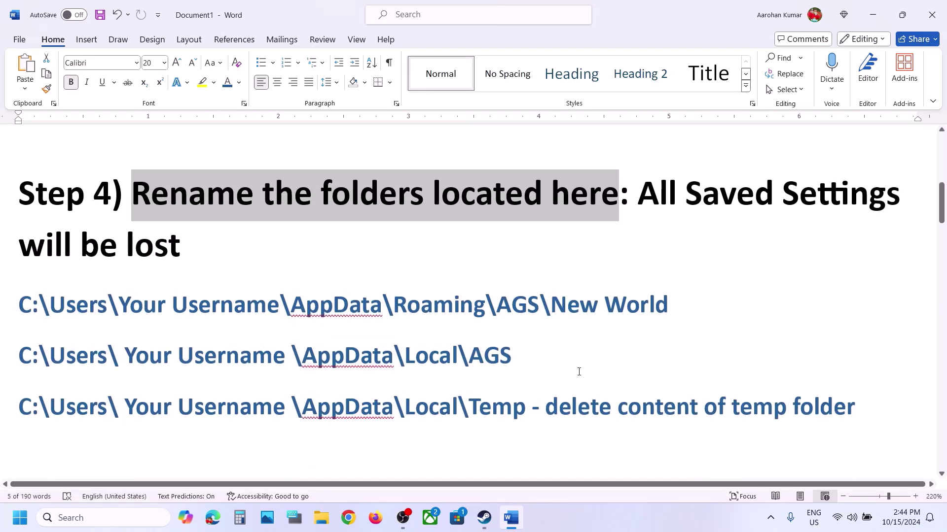
pyautogui.moveTo(185, 300); pyautogui.dragTo(525, 256)
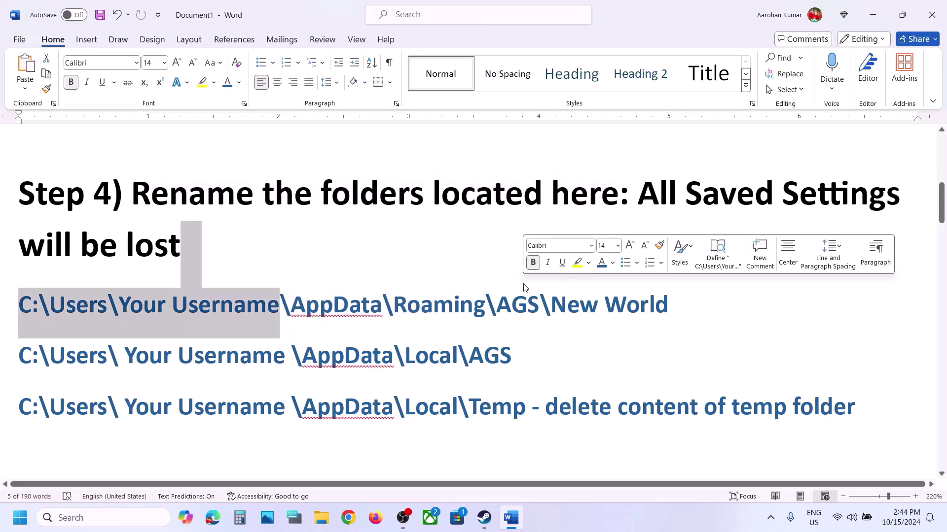
# Highlight the Roaming and Local AGS folder paths in Step 4, followed by the warning "All Saved Settings will be lost"
pyautogui.click(323, 526)
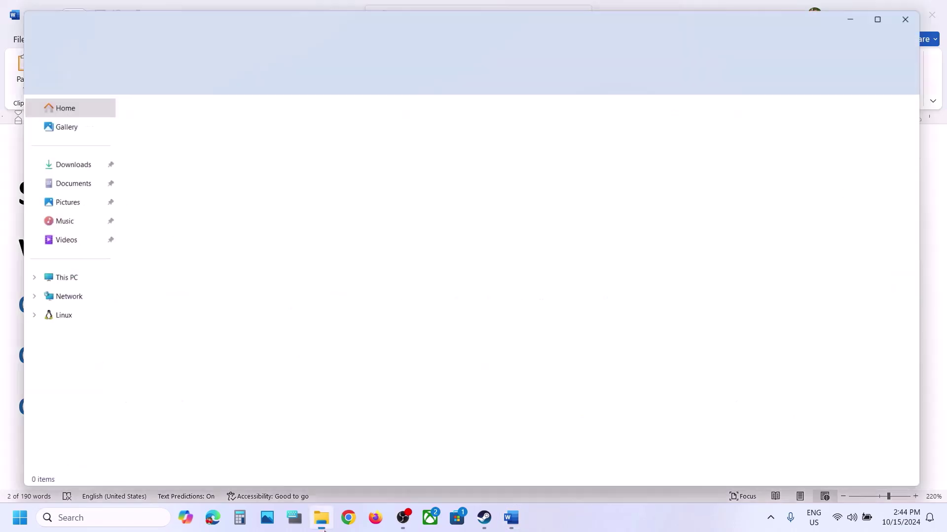
pyautogui.click(511, 518)
pyautogui.click(473, 302)
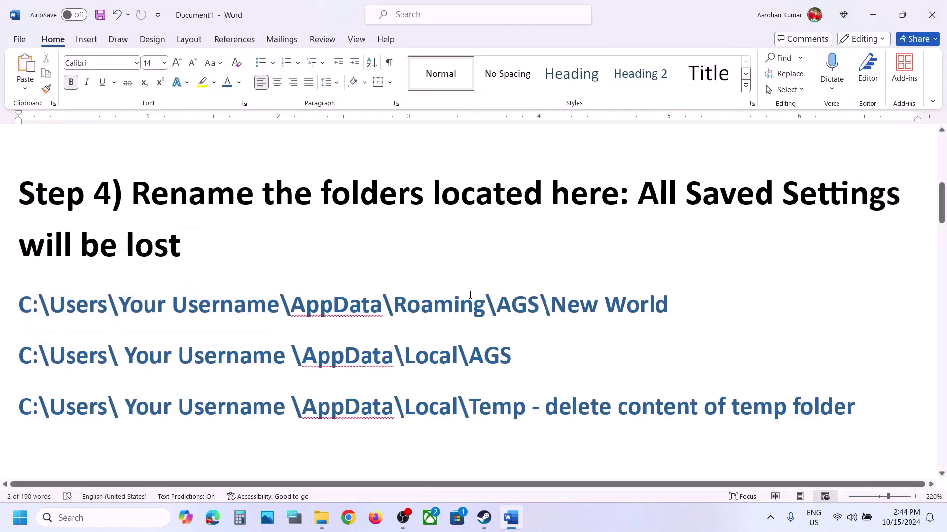
pyautogui.moveTo(292, 304); pyautogui.dragTo(526, 371)
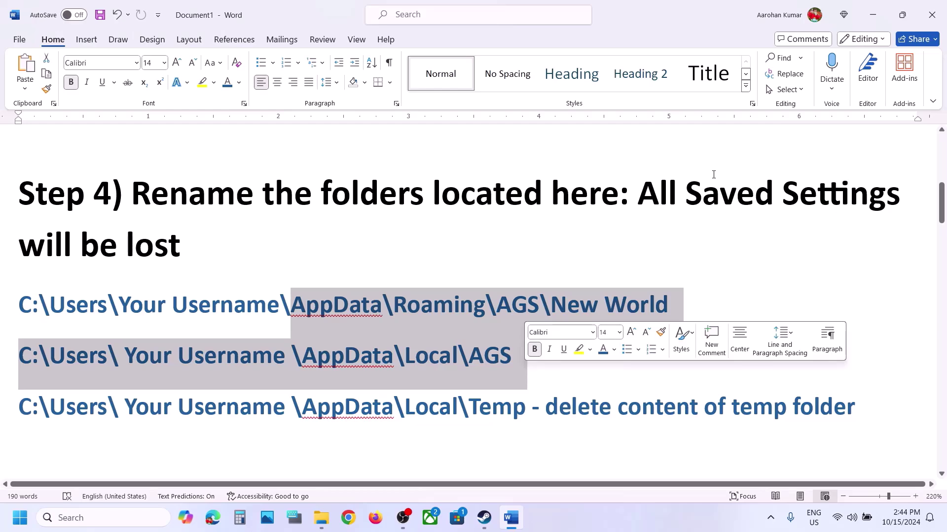
pyautogui.moveTo(649, 189); pyautogui.dragTo(144, 249)
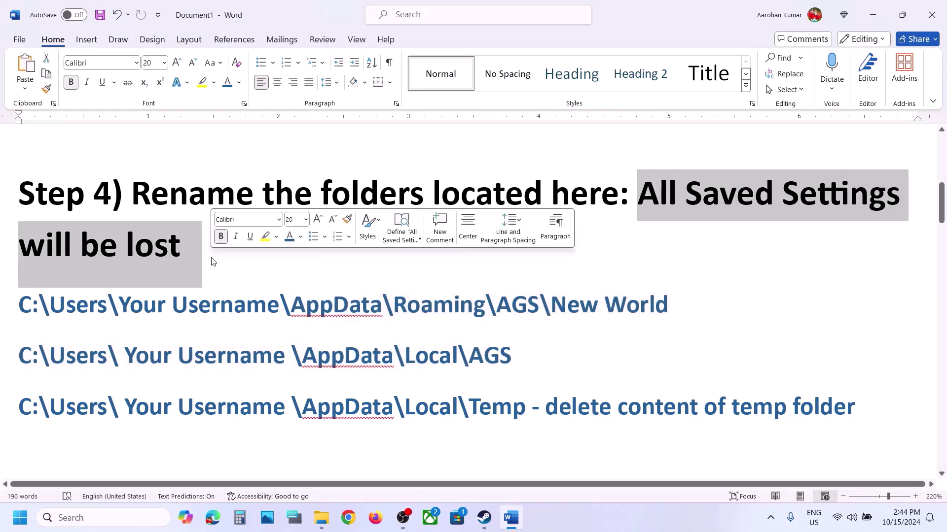
# Switch to File Explorer and open the current account's user folder under Users on the OS (C:) drive
pyautogui.click(321, 517)
pyautogui.click(50, 280)
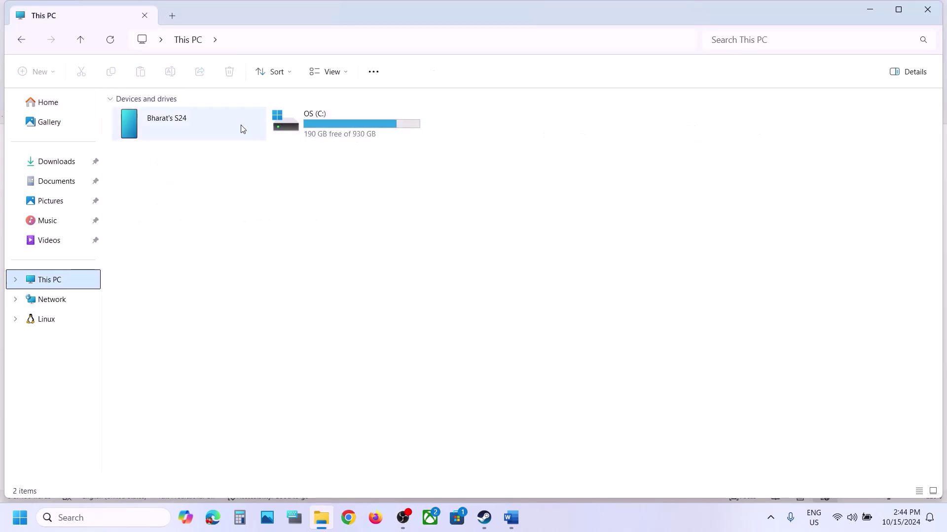
pyautogui.doubleClick(338, 136)
pyautogui.scroll(-3, 168, 323)
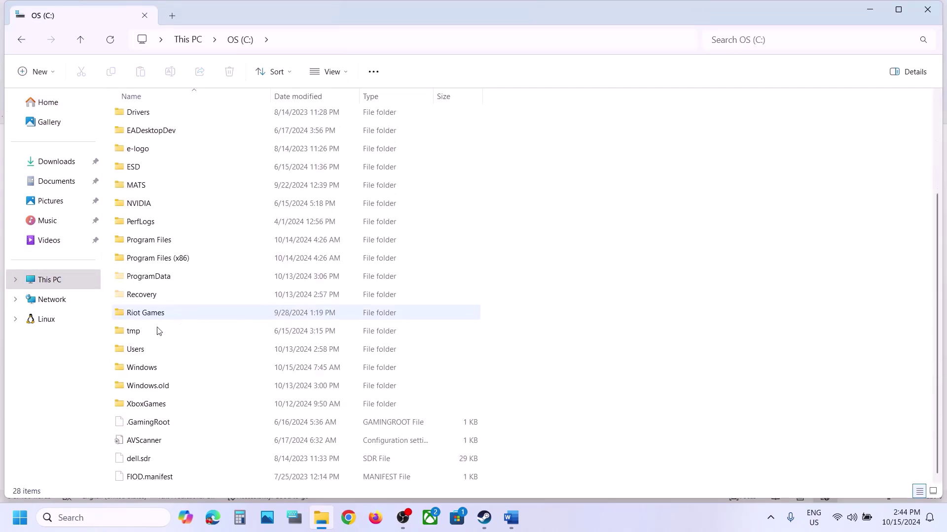
pyautogui.click(140, 350)
pyautogui.doubleClick(140, 350)
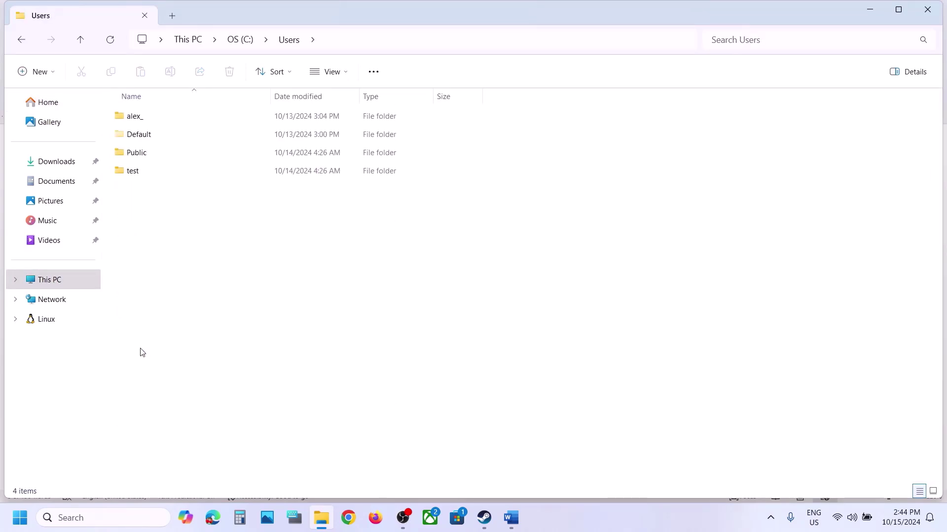
pyautogui.doubleClick(135, 116)
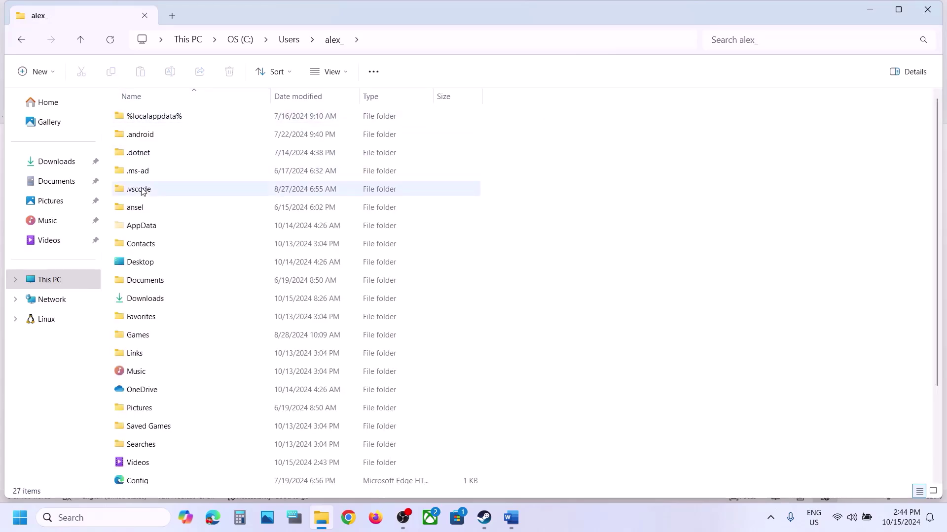
# Check that File Explorer is set to show hidden items, and open the AppData folder
pyautogui.click(141, 225)
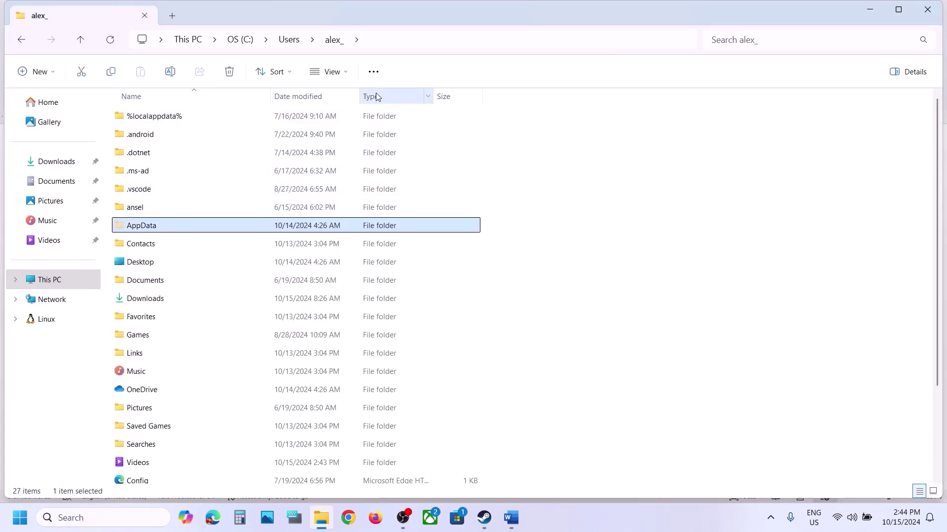
pyautogui.click(327, 72)
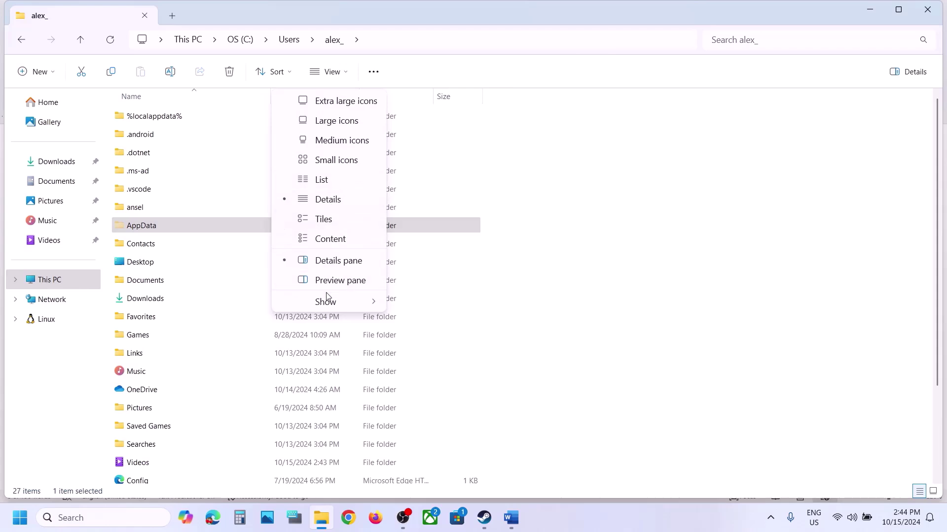
pyautogui.moveTo(327, 300)
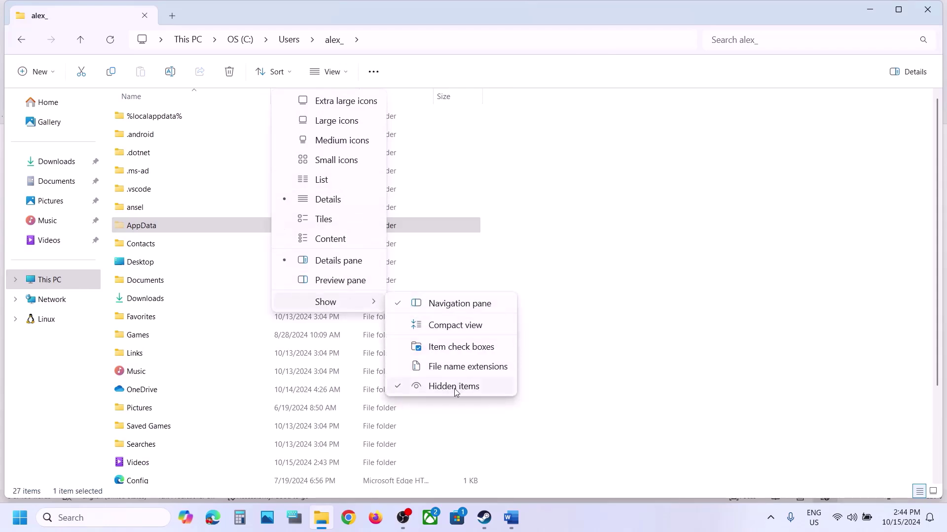
pyautogui.click(179, 232)
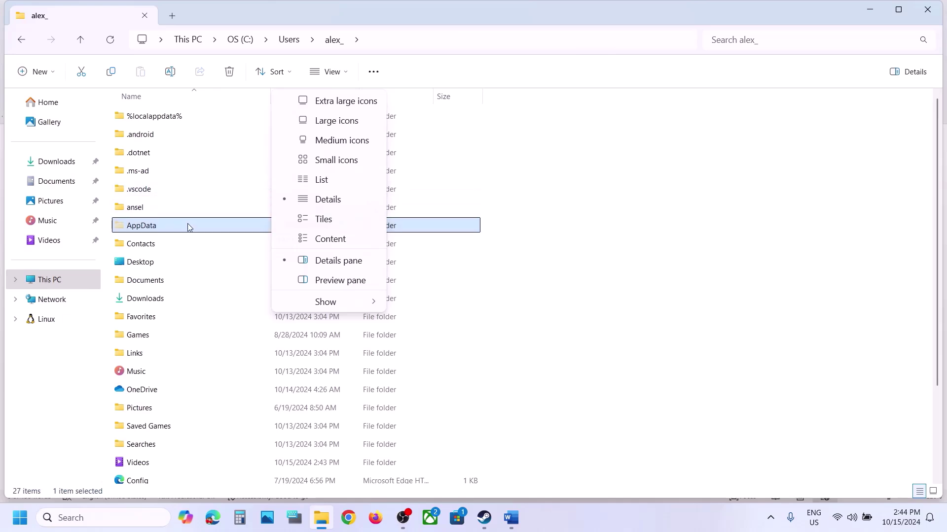
pyautogui.doubleClick(187, 227)
# Check the Step 4 paths in the Word document and open the AGS folder inside AppData\Roaming in File Explorer
pyautogui.click(511, 518)
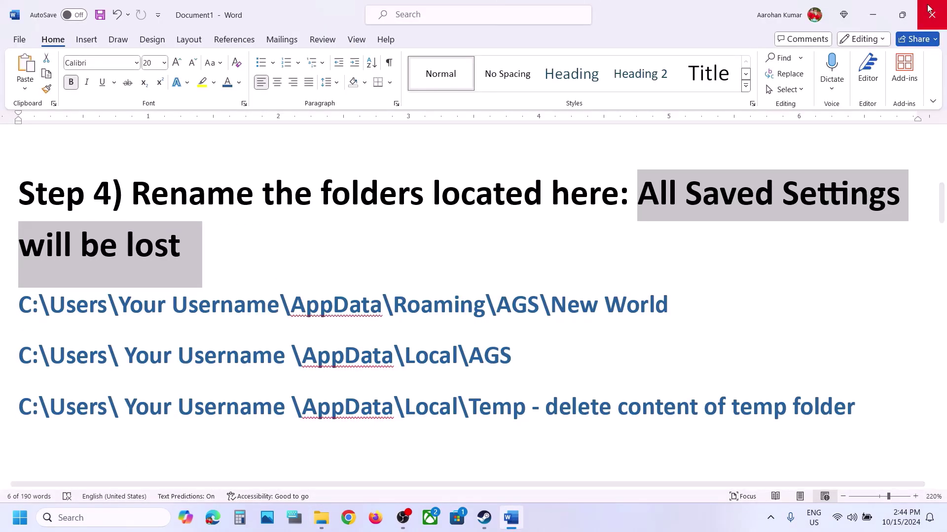
pyautogui.click(873, 14)
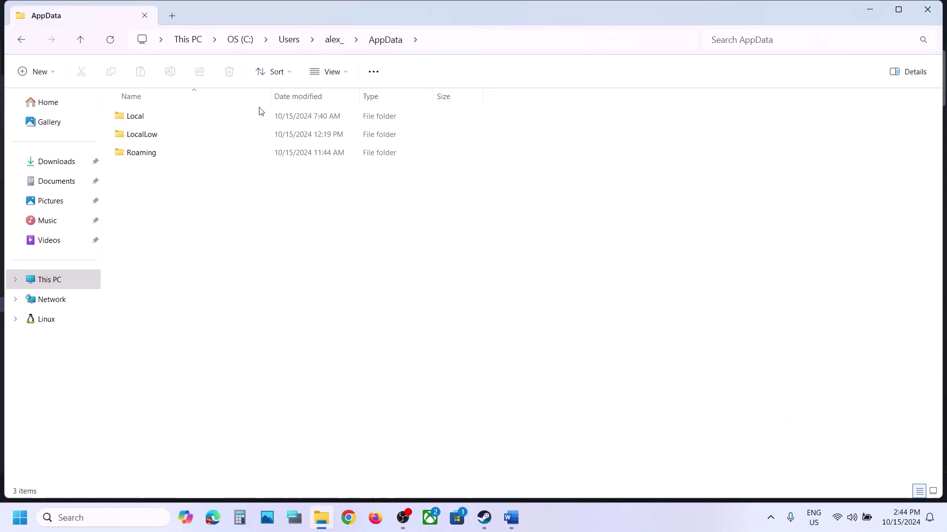
pyautogui.doubleClick(199, 151)
pyautogui.doubleClick(139, 194)
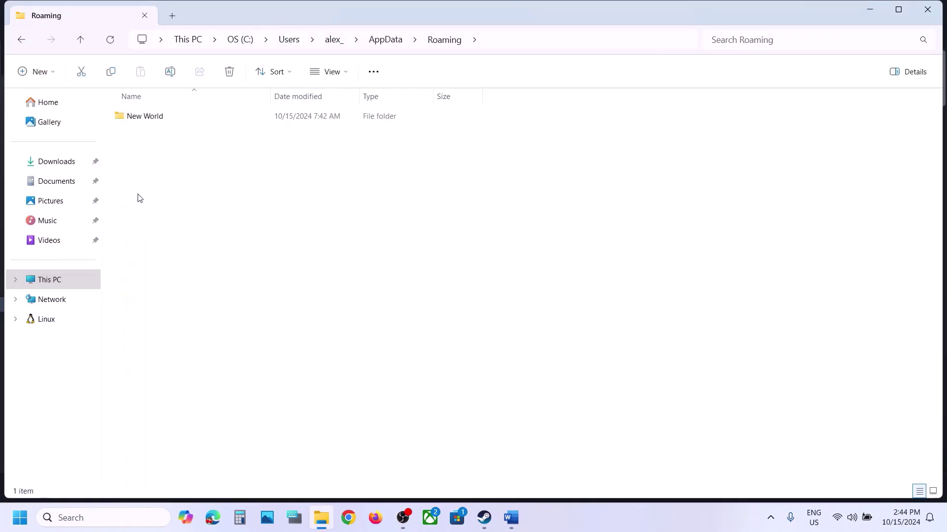
# Rename the New World folder in AppData\Roaming\AGS as New World.old
pyautogui.click(156, 116)
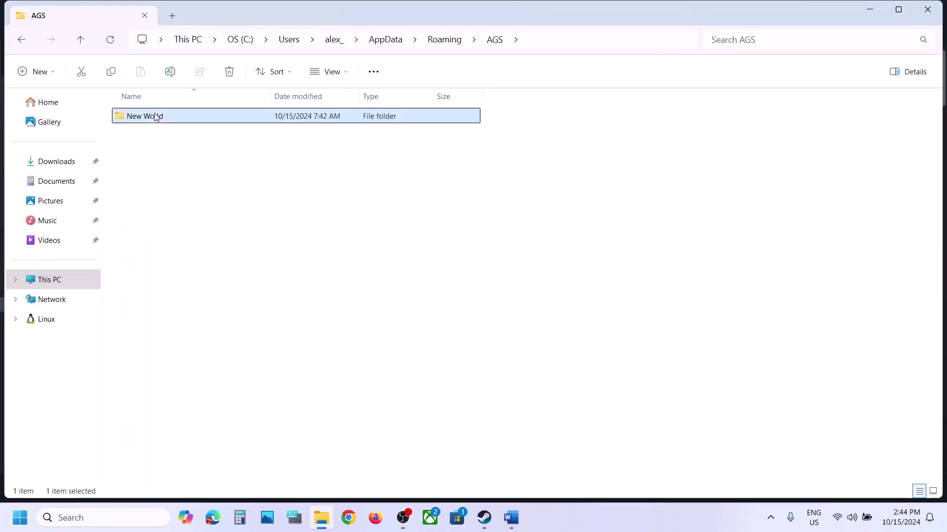
pyautogui.click(511, 518)
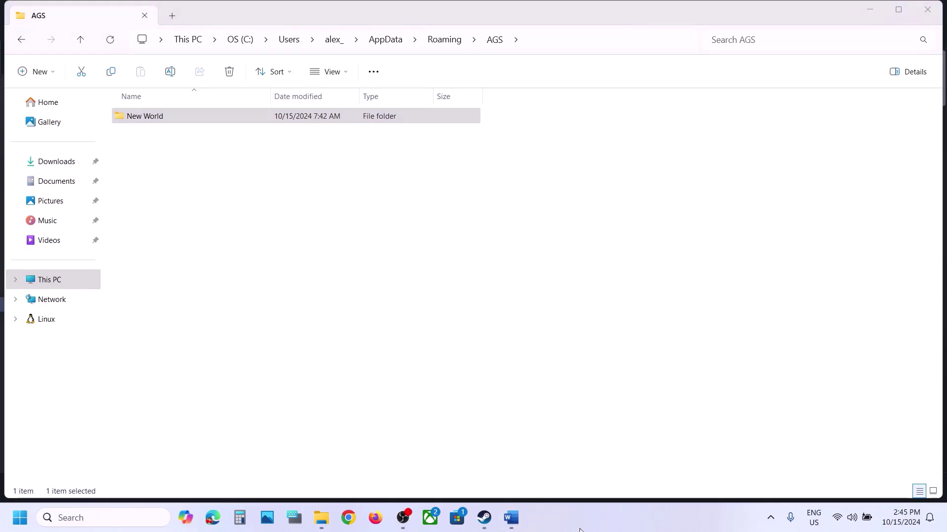
pyautogui.rightClick(152, 117)
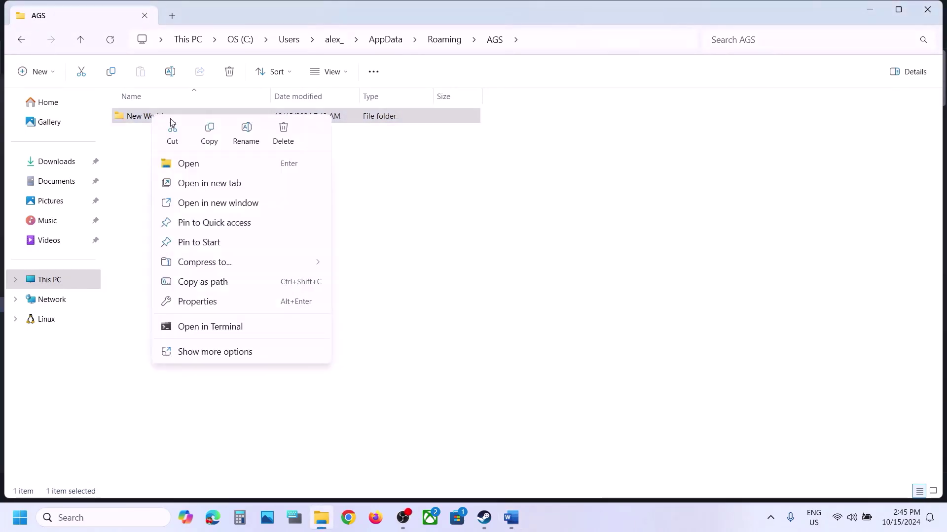
pyautogui.click(246, 129)
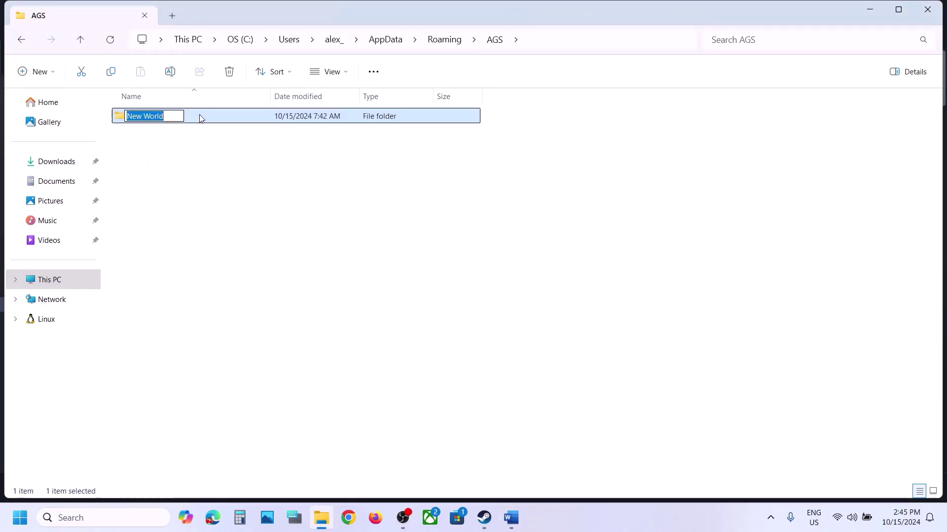
pyautogui.click(173, 116)
pyautogui.write('.old')
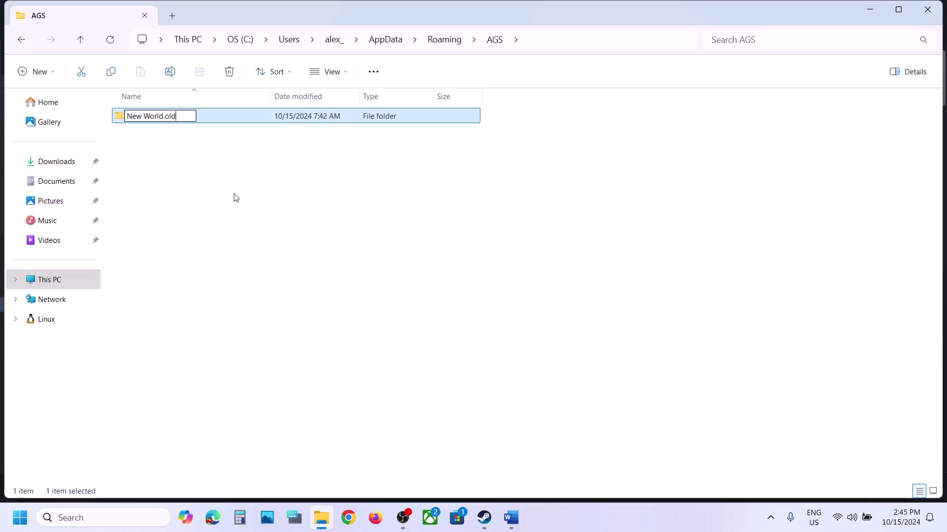
pyautogui.click(237, 197)
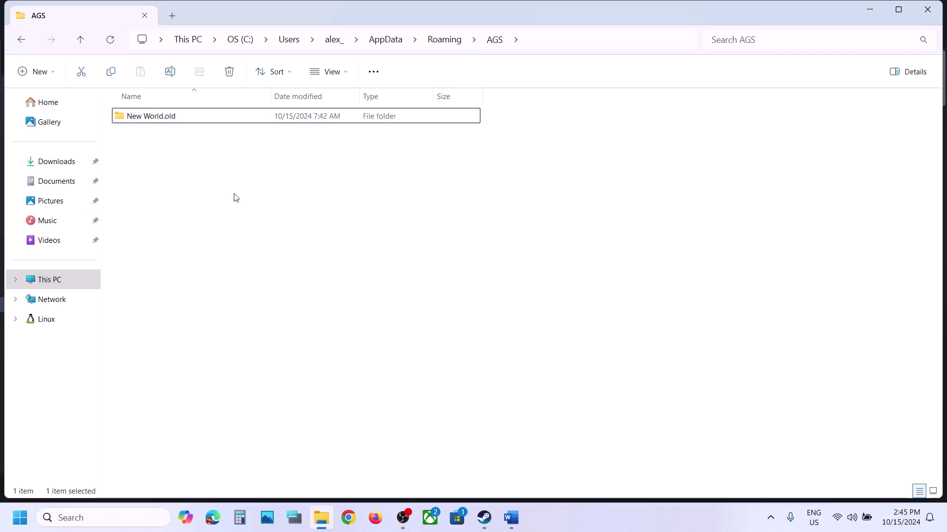
# Highlight the AppData\Local\AGS path in Step 4 of the Word document, and return to File Explorer
pyautogui.click(511, 518)
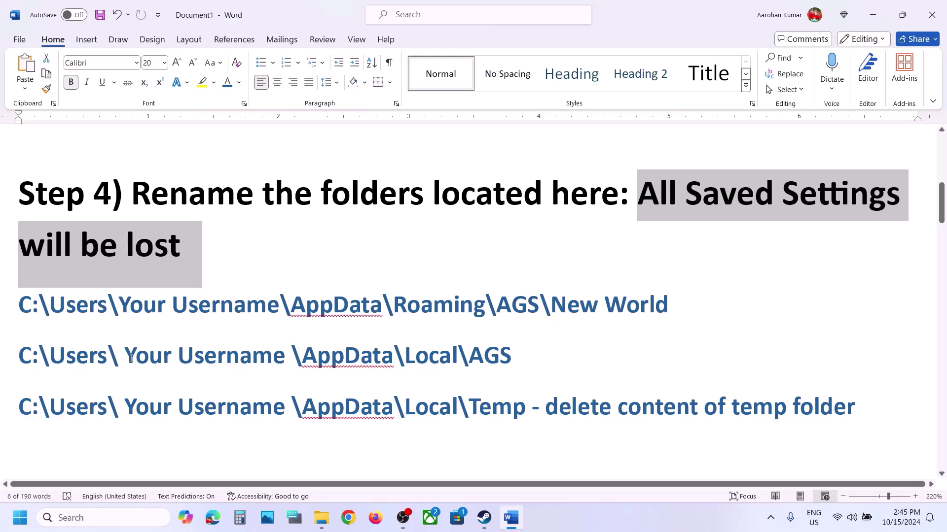
pyautogui.moveTo(131, 359); pyautogui.dragTo(543, 362)
pyautogui.click(876, 22)
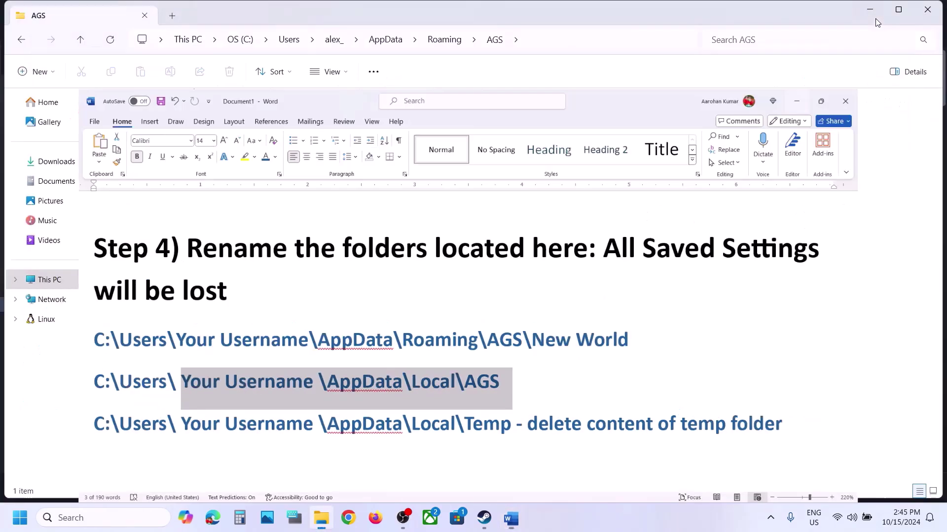
# Go back up to the AppData folder and open the AGS folder inside Local
pyautogui.click(81, 40)
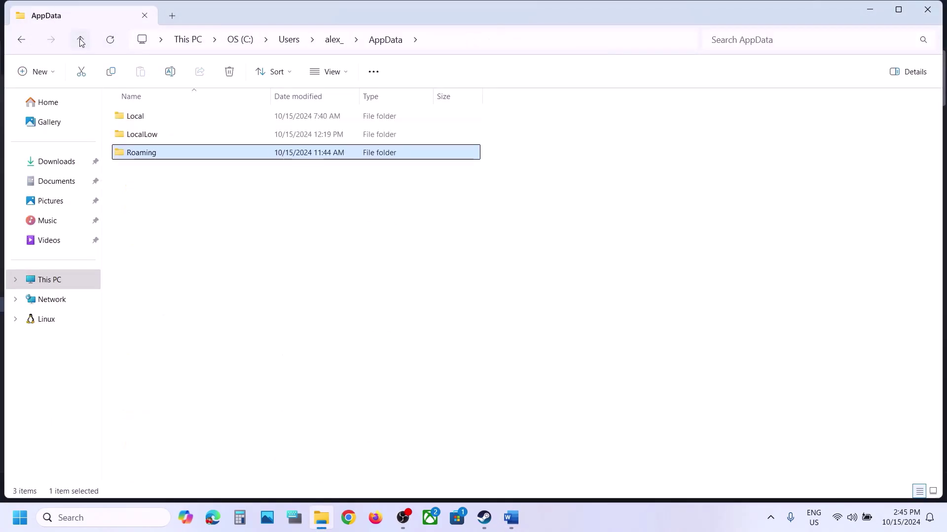
pyautogui.click(138, 114)
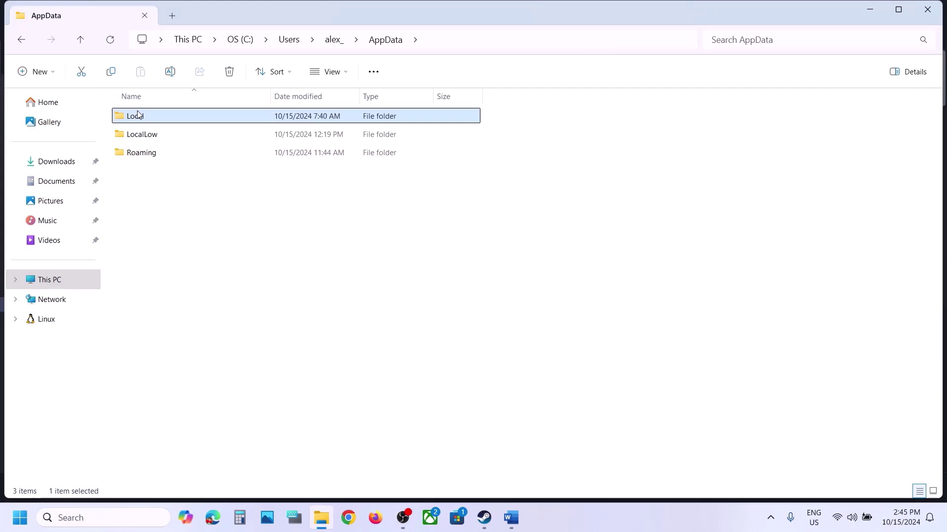
pyautogui.doubleClick(175, 116)
pyautogui.click(140, 171)
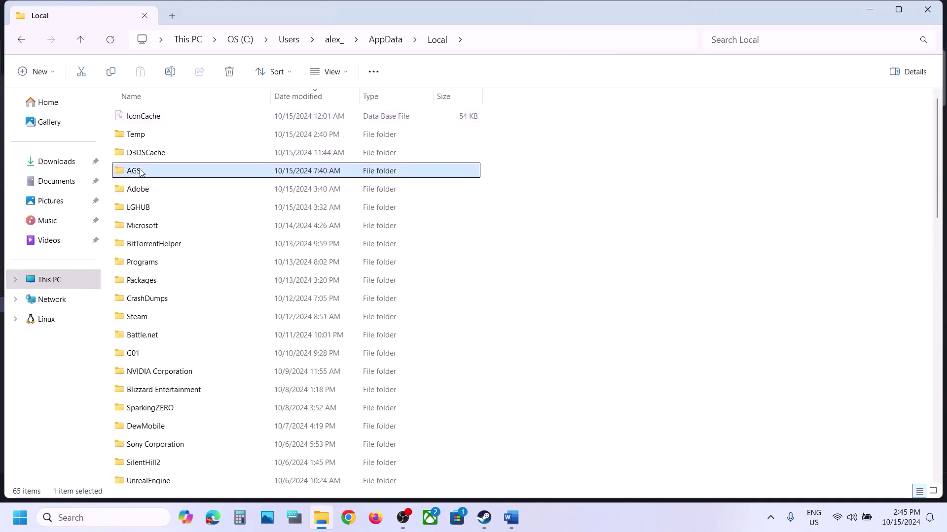
pyautogui.doubleClick(141, 171)
# Rename the New World folder in AppData\Local\AGS as New World.old
pyautogui.click(148, 122)
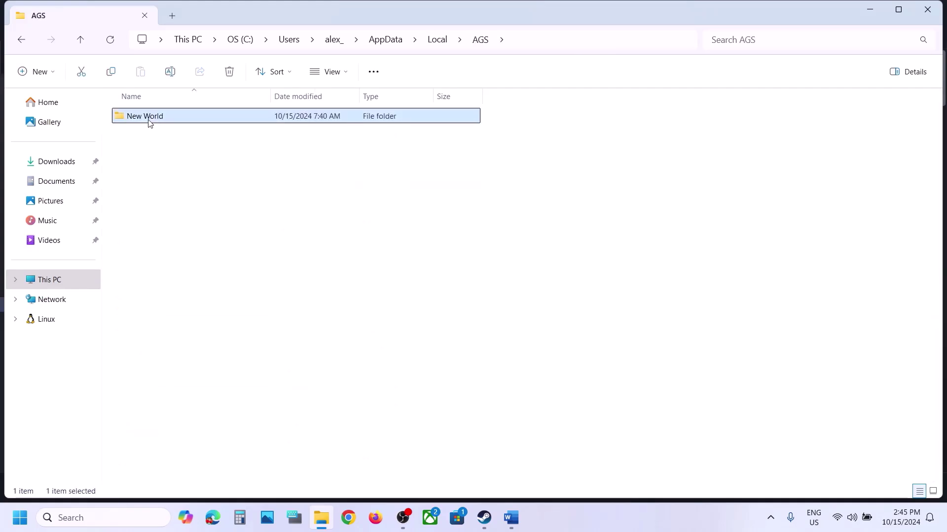
pyautogui.rightClick(149, 122)
pyautogui.click(243, 137)
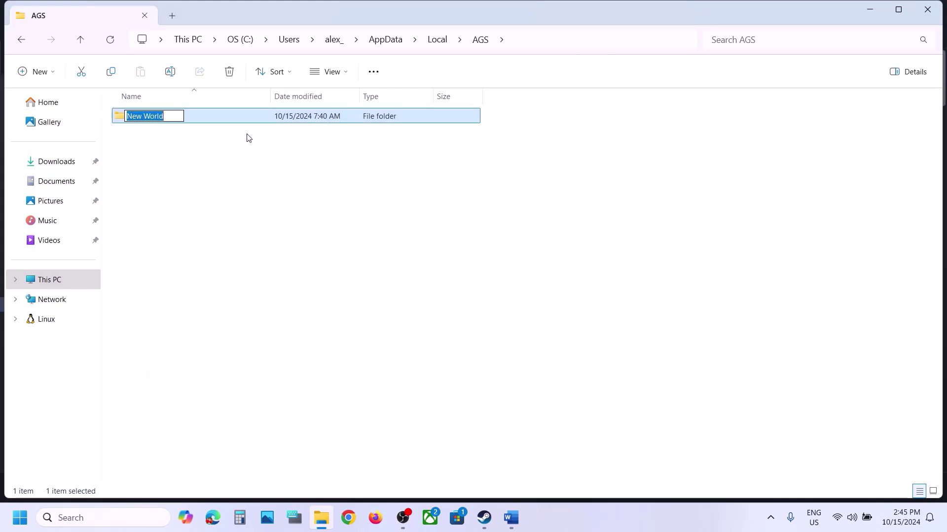
pyautogui.press('End')
pyautogui.write('.old')
pyautogui.click(292, 241)
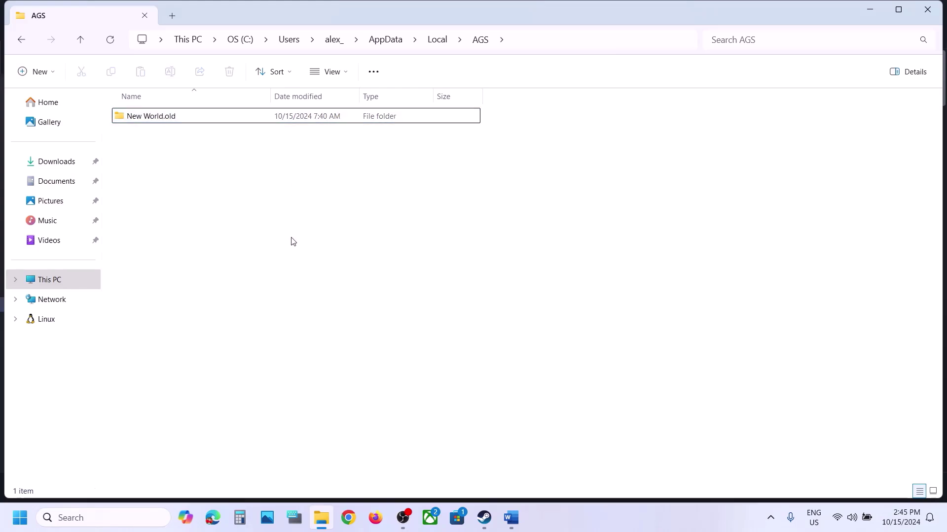
# Switch to the Word document and highlight "delete content of temp folder" and the AppData\Local\Temp path in Step 4
pyautogui.click(519, 523)
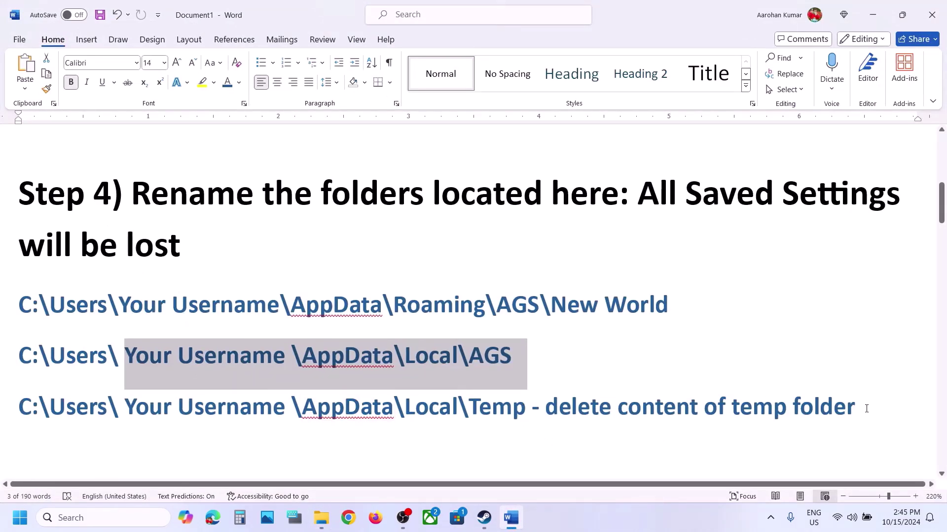
pyautogui.moveTo(866, 409); pyautogui.dragTo(545, 409)
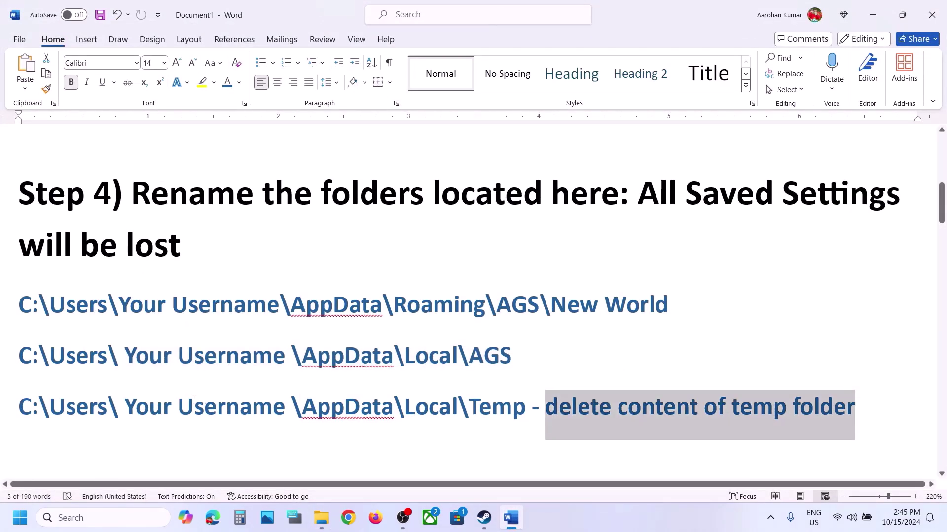
pyautogui.moveTo(194, 406); pyautogui.dragTo(530, 409)
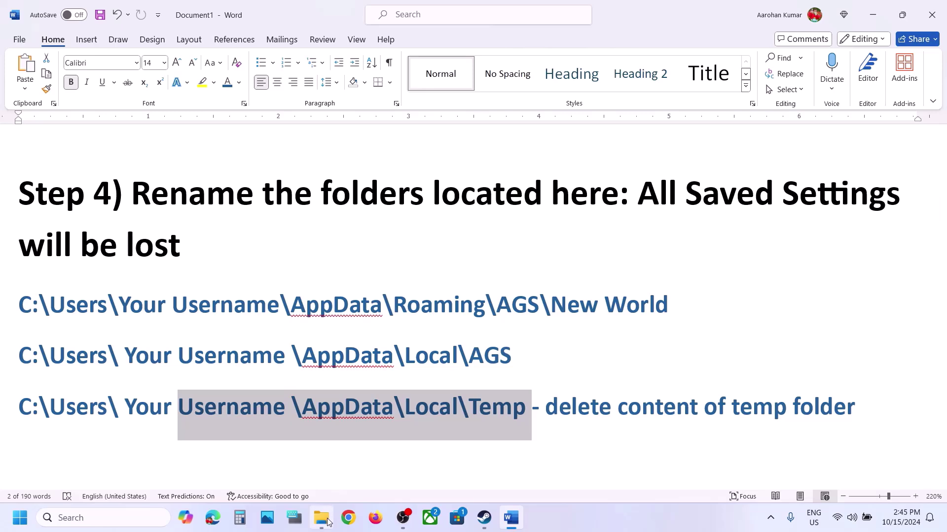
# Switch to File Explorer and return to the Local folder inside AppData
pyautogui.moveTo(326, 521)
pyautogui.click(330, 461)
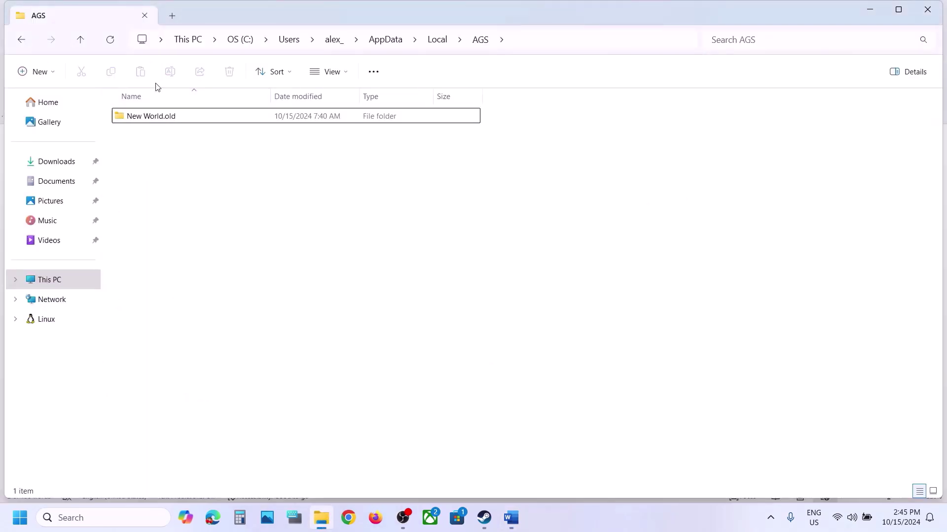
pyautogui.click(81, 40)
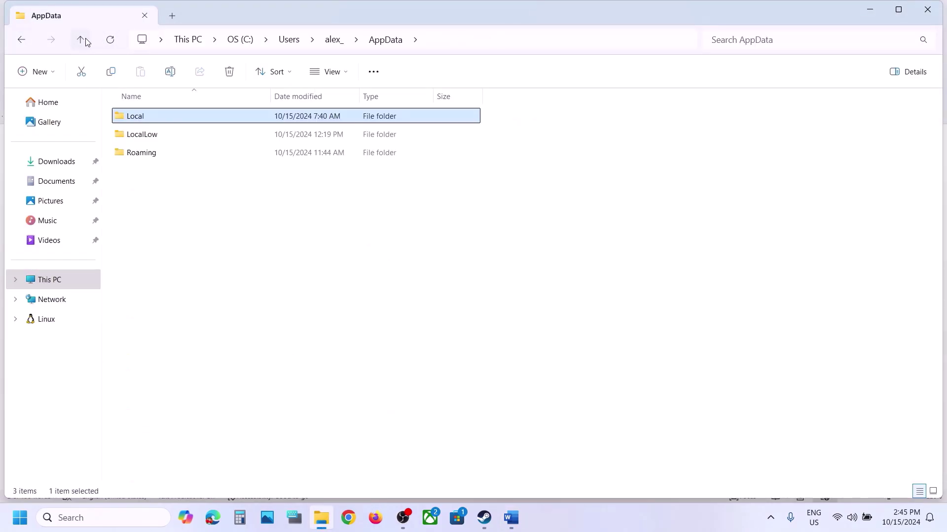
pyautogui.doubleClick(160, 120)
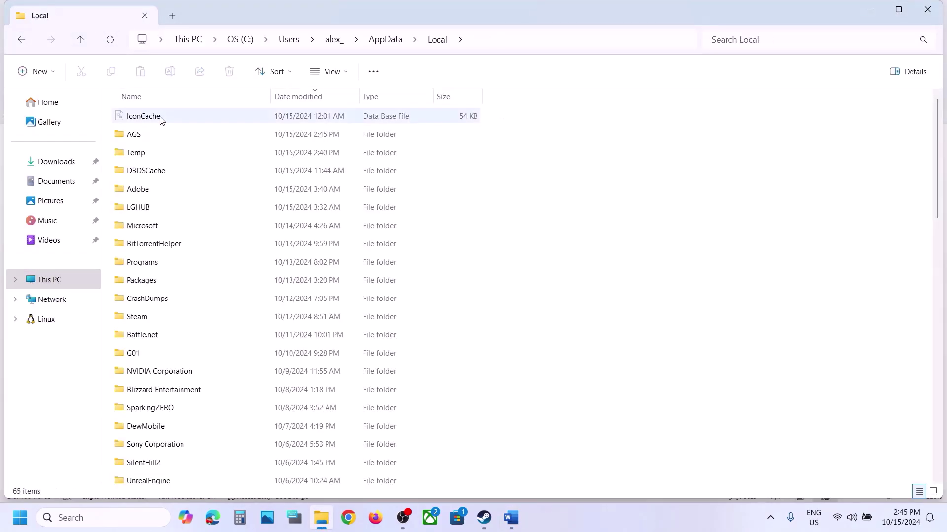
pyautogui.click(154, 303)
# Try to delete the whole Temp folder in AppData\Local
pyautogui.click(137, 155)
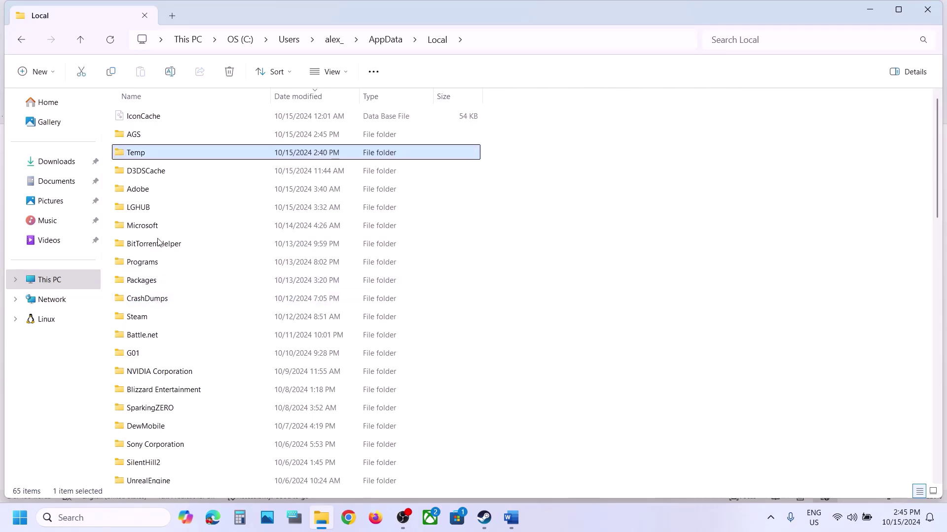
pyautogui.rightClick(136, 159)
pyautogui.click(266, 153)
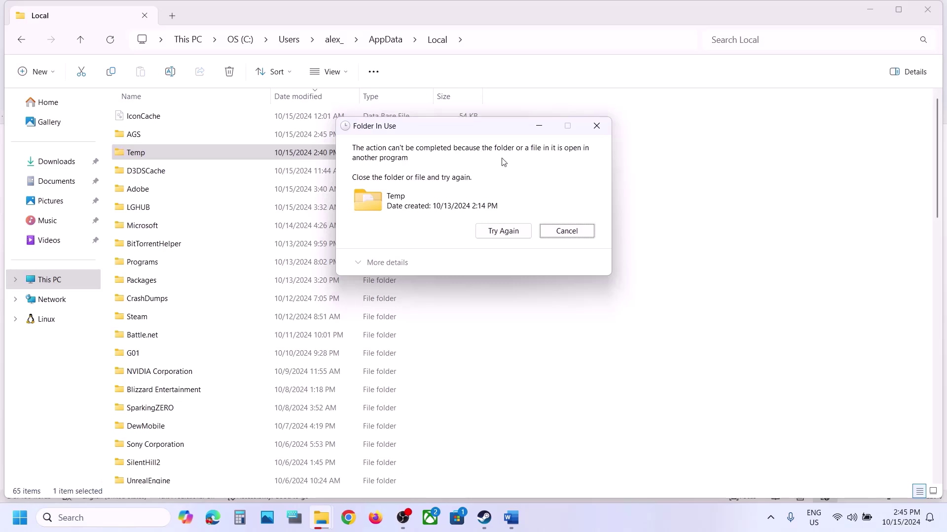
pyautogui.click(557, 235)
# Open the Temp folder and permanently delete all its contents, skipping all current items that are in use
pyautogui.doubleClick(202, 154)
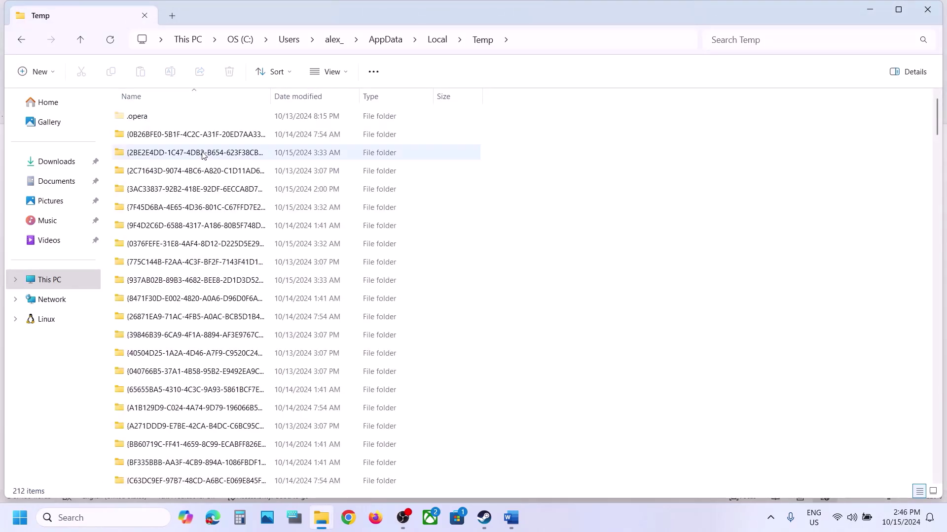
pyautogui.hotkey('ctrl', 'a')
pyautogui.hotkey('shift', 'Delete')
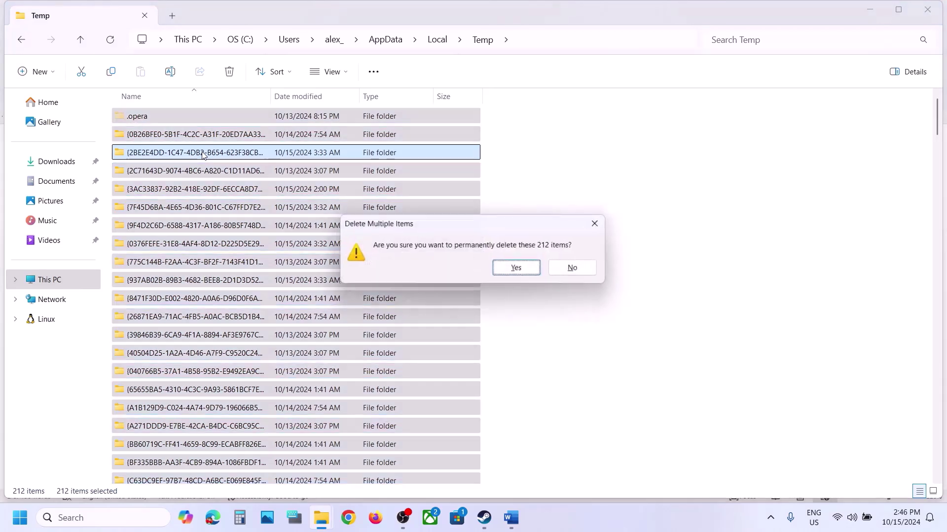
pyautogui.press('Return')
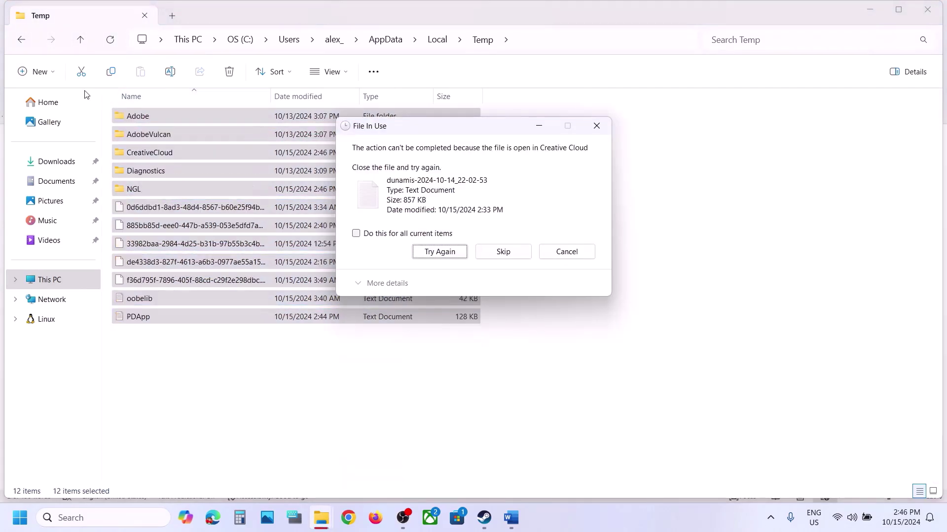
pyautogui.click(371, 237)
pyautogui.click(495, 248)
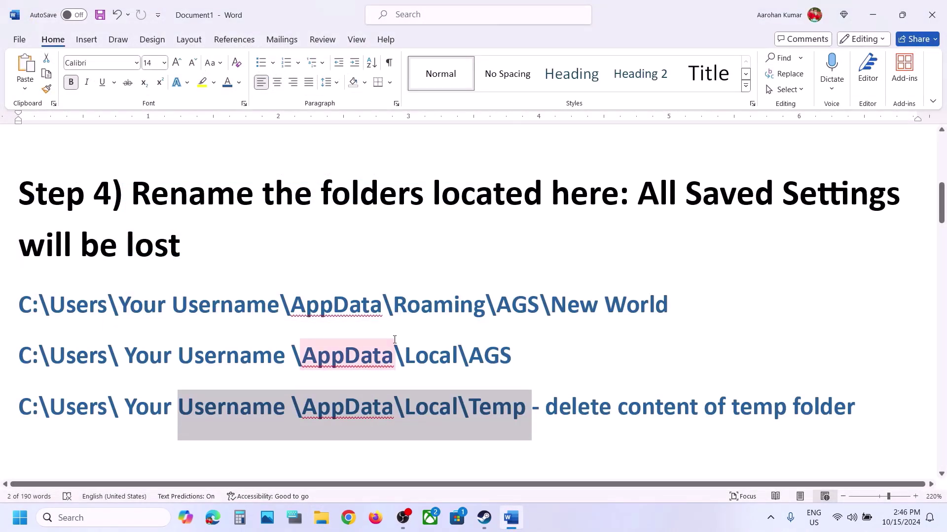
# Highlight "Uncheck administrator from the game exe" in Step 5 of the Word document, and browse New World: Aeternum's local files from Steam
pyautogui.scroll(-5, 395, 340)
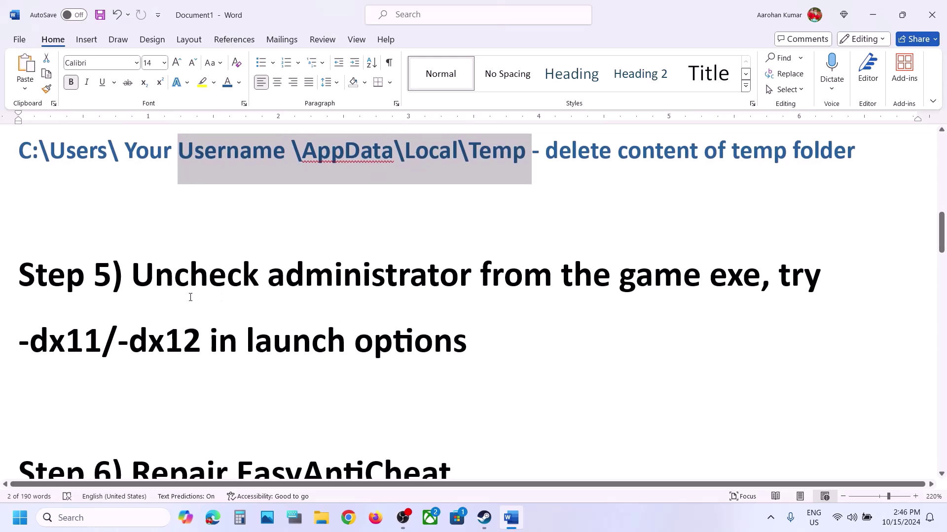
pyautogui.moveTo(139, 285); pyautogui.dragTo(761, 291)
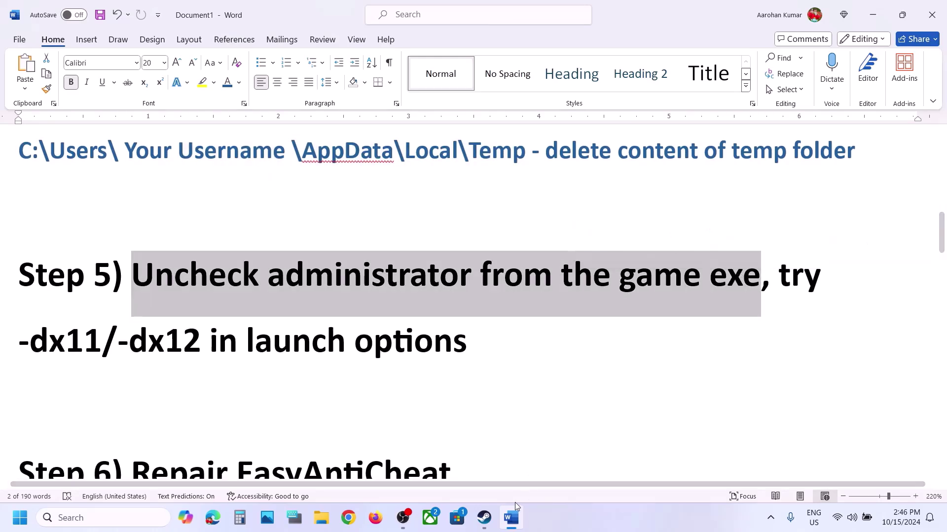
pyautogui.click(486, 517)
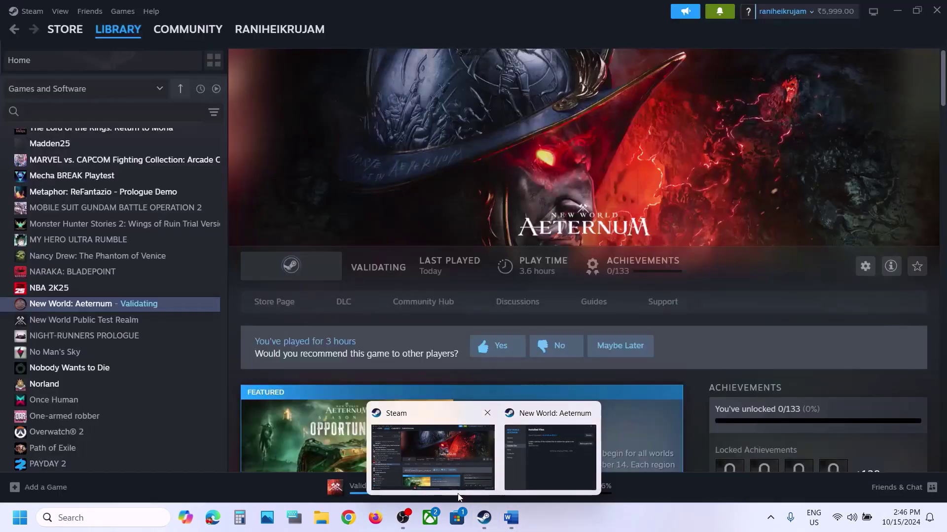
pyautogui.click(470, 493)
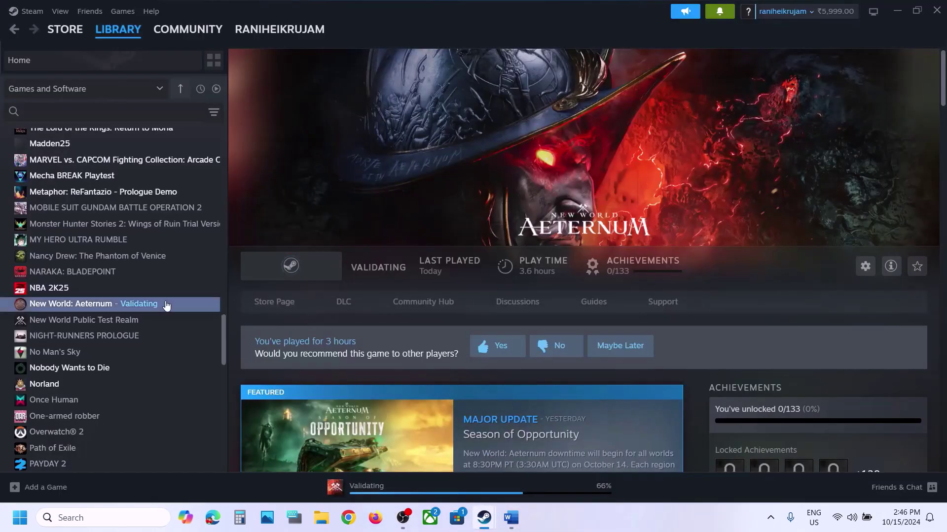
pyautogui.rightClick(130, 310)
pyautogui.moveTo(175, 359)
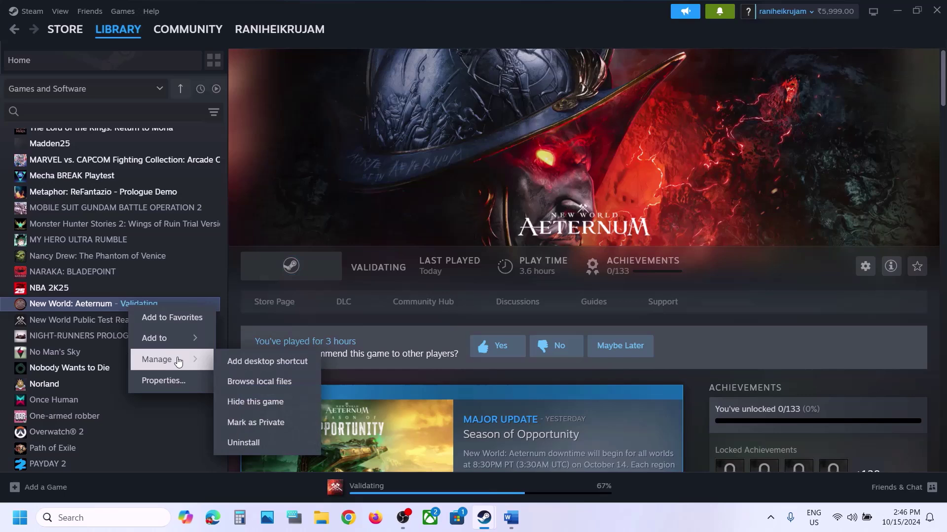
pyautogui.click(275, 382)
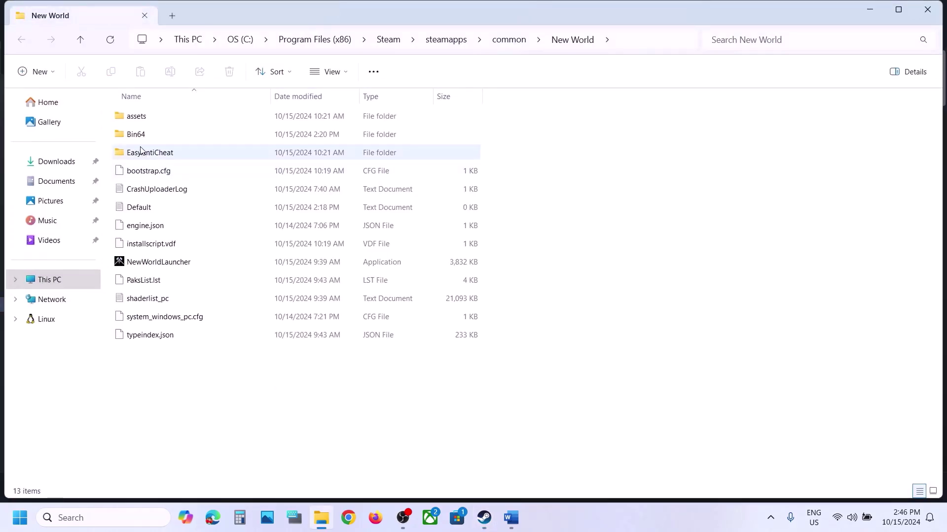
# Open the Bin64 folder and bring up the properties of the NewWorld application
pyautogui.click(137, 140)
pyautogui.doubleClick(138, 140)
pyautogui.click(138, 281)
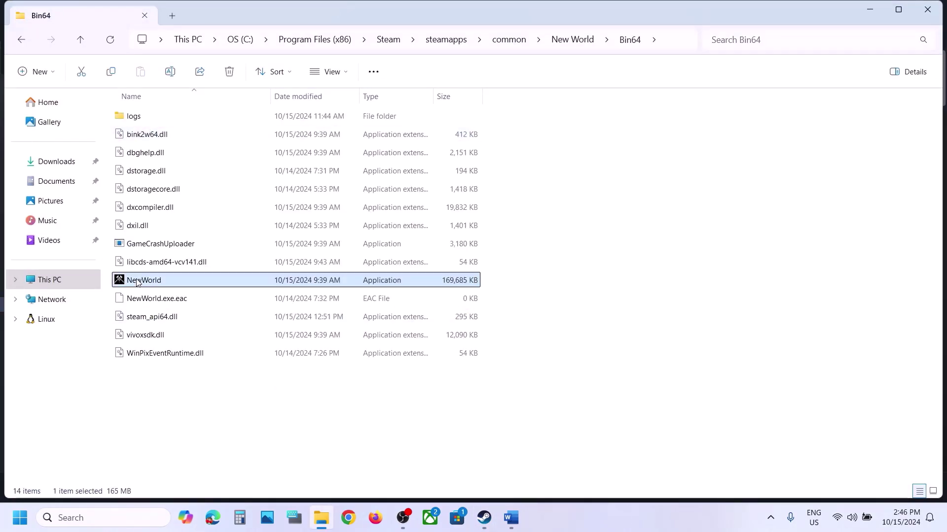
pyautogui.rightClick(137, 282)
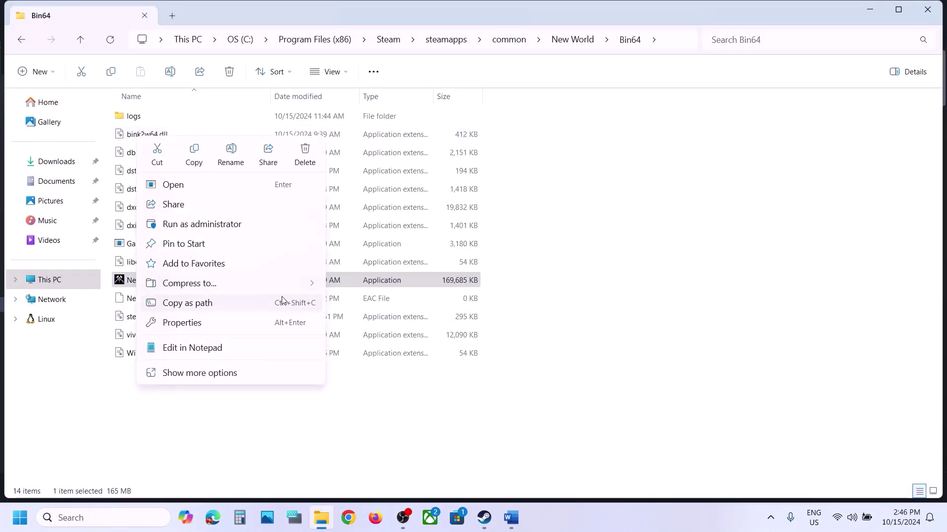
pyautogui.click(193, 324)
pyautogui.moveTo(260, 172); pyautogui.dragTo(406, 117)
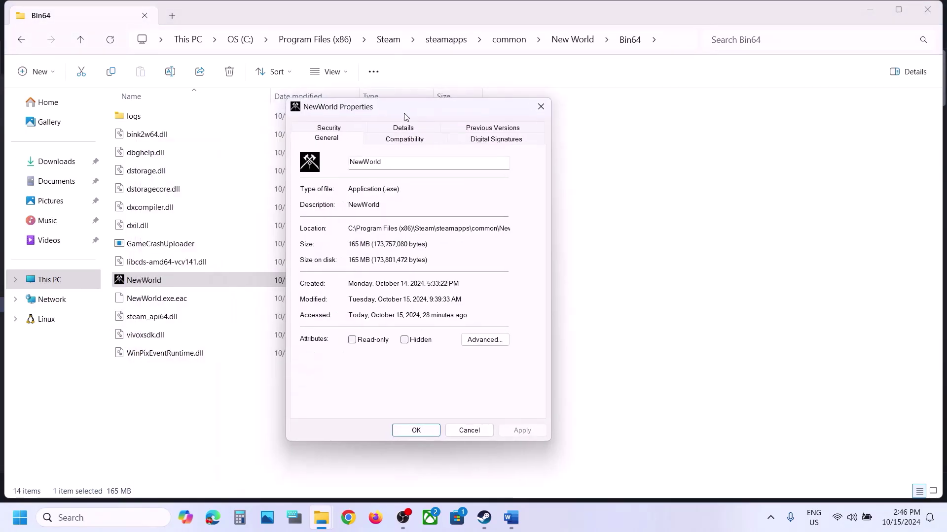
# Apply the NewWorld application's compatibility settings with "Run this program as an administrator" unchecked, and close its properties
pyautogui.click(401, 140)
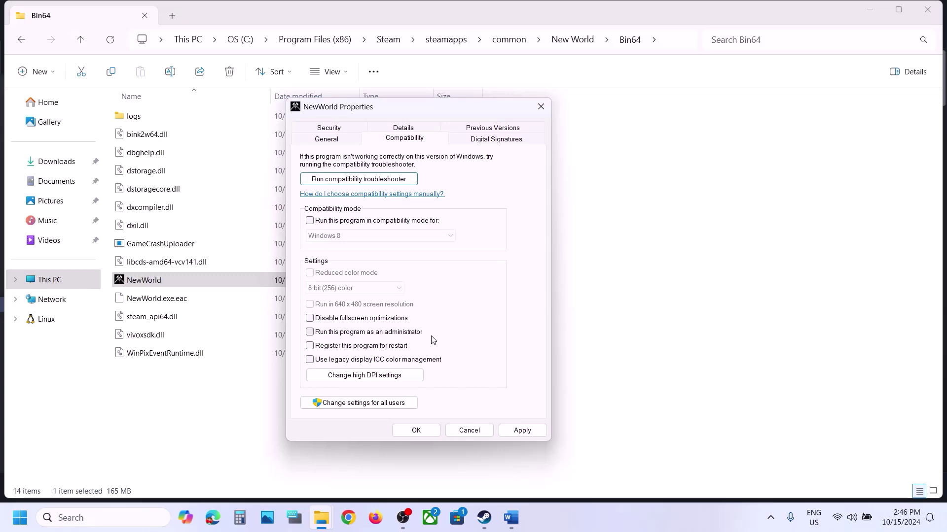
pyautogui.click(521, 430)
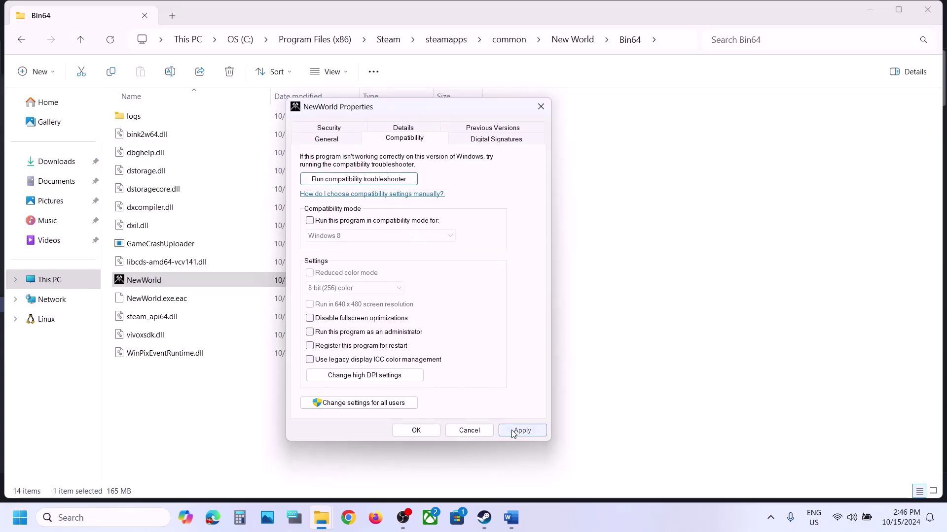
pyautogui.click(416, 430)
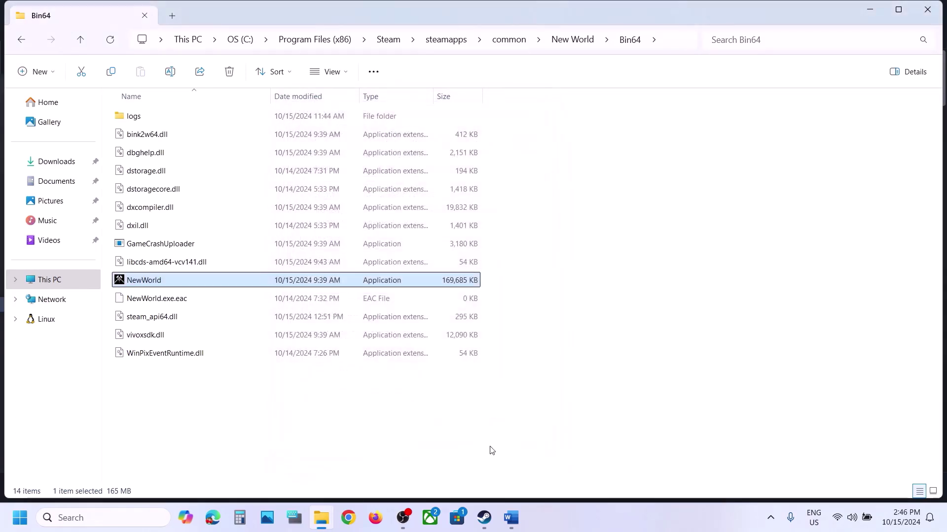
# Review the -dx11/-dx12 launch options part of Step 5 in the Word document, and switch to Steam
pyautogui.click(511, 519)
pyautogui.scroll(-3, 361, 353)
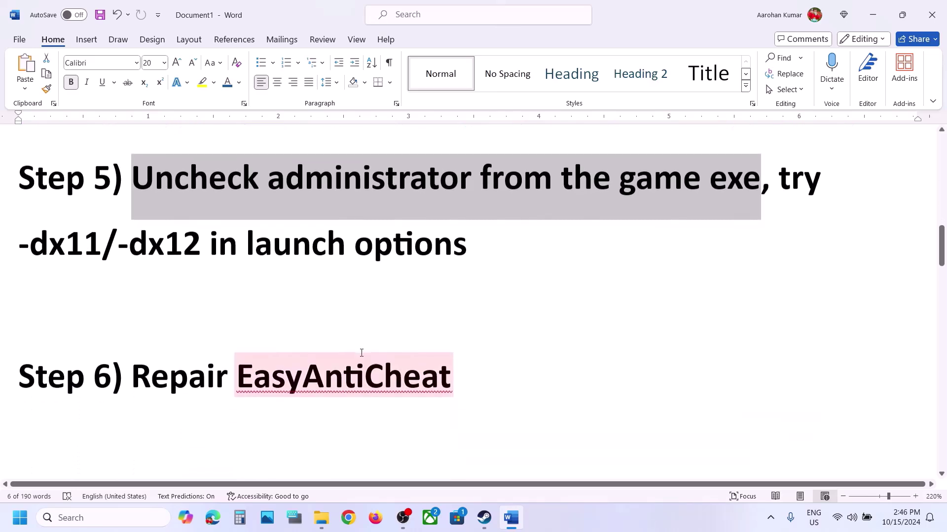
pyautogui.scroll(2, 361, 353)
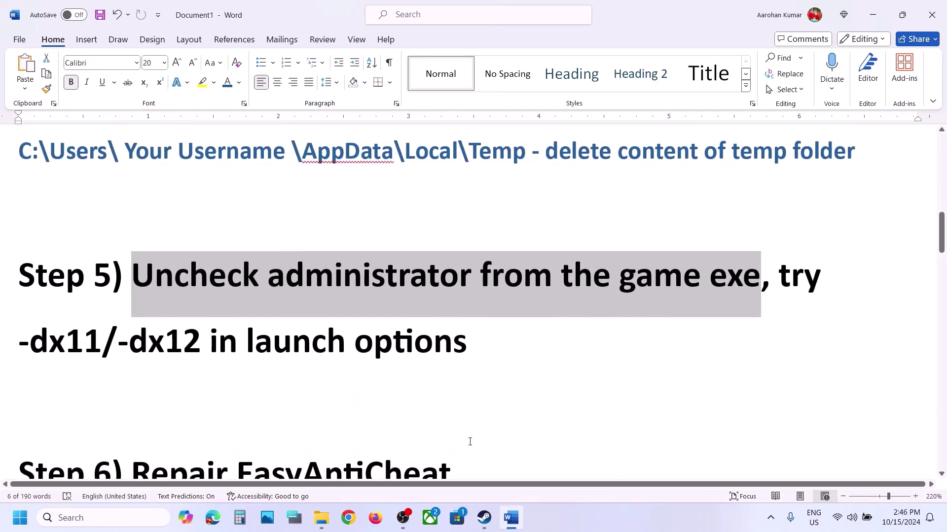
pyautogui.click(479, 520)
pyautogui.click(439, 473)
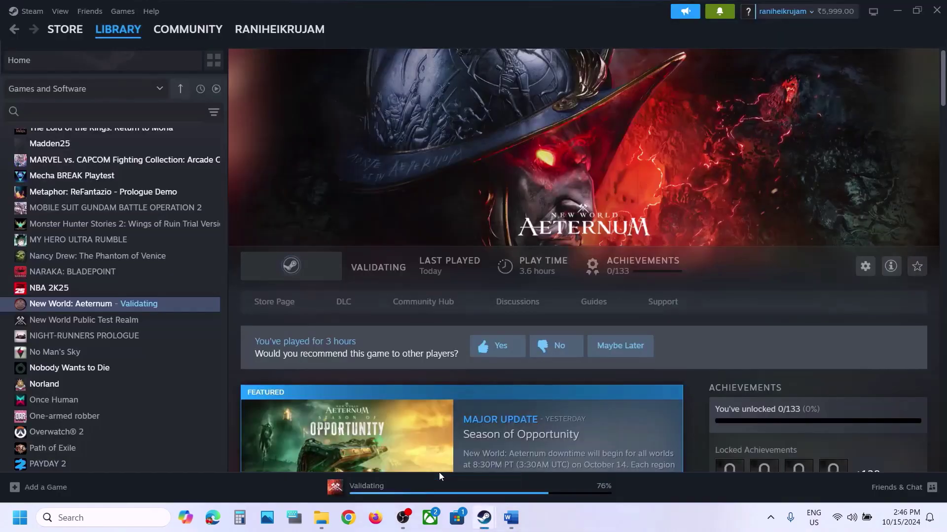
# Set New World: Aeternum's launch options to -dx11 in its Steam properties, and close the properties window
pyautogui.rightClick(101, 305)
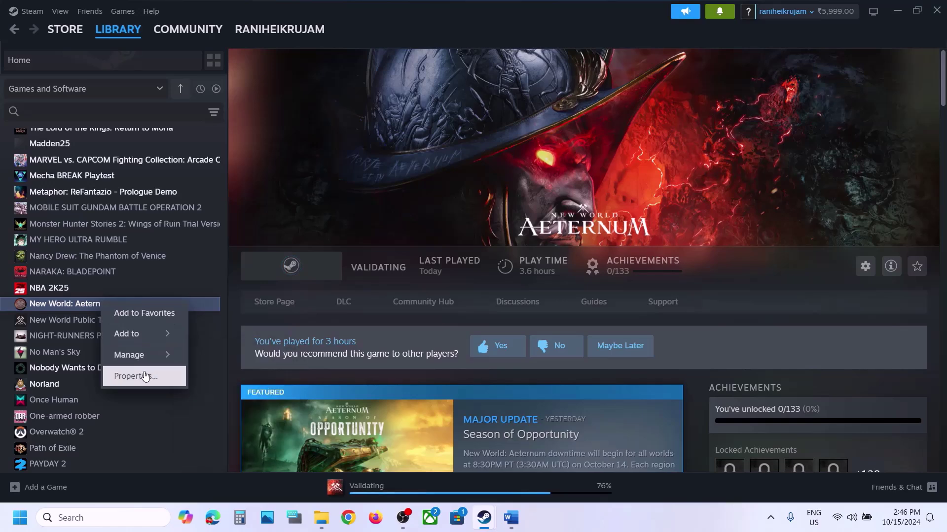
pyautogui.click(150, 376)
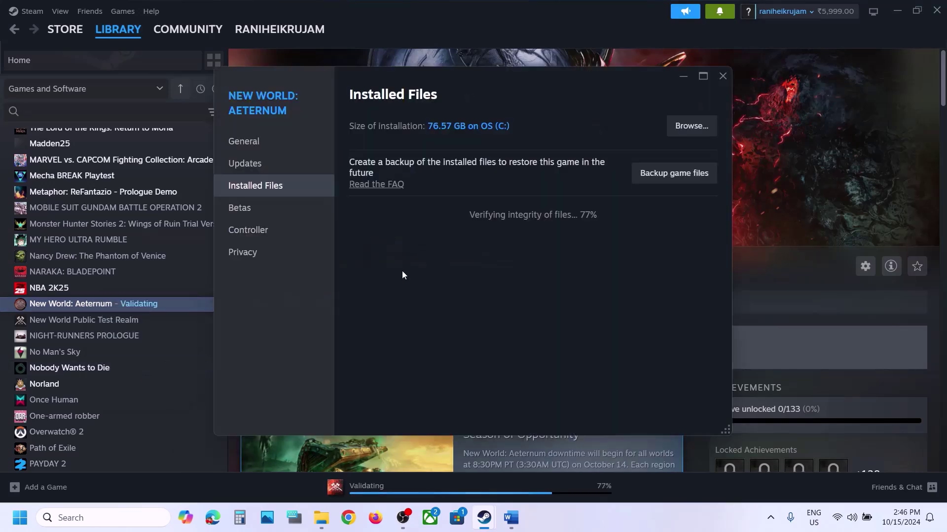
pyautogui.click(257, 142)
pyautogui.click(420, 302)
pyautogui.hotkey('ctrl', 'a')
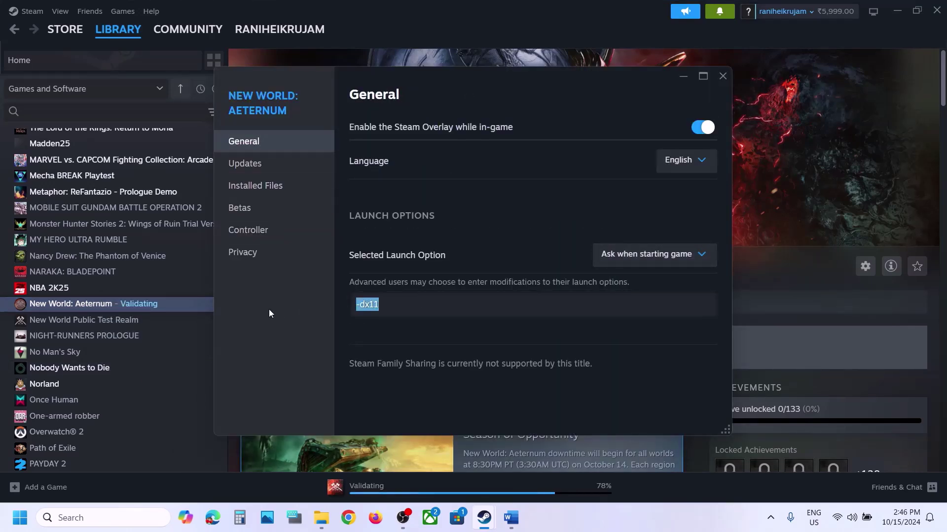
pyautogui.write('-dx11')
pyautogui.click(354, 345)
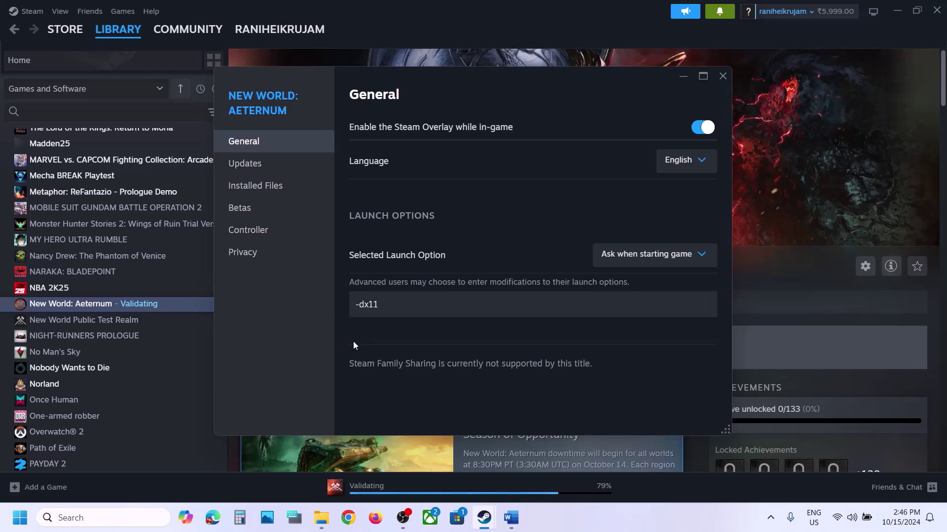
pyautogui.click(724, 76)
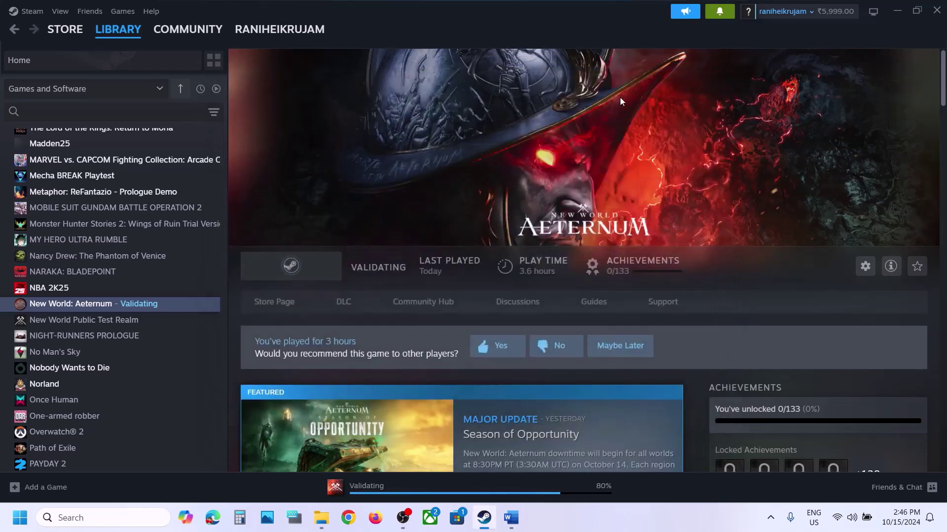
# Reopen New World: Aeternum's properties and replace its launch options with -dx12
pyautogui.rightClick(126, 309)
pyautogui.click(169, 379)
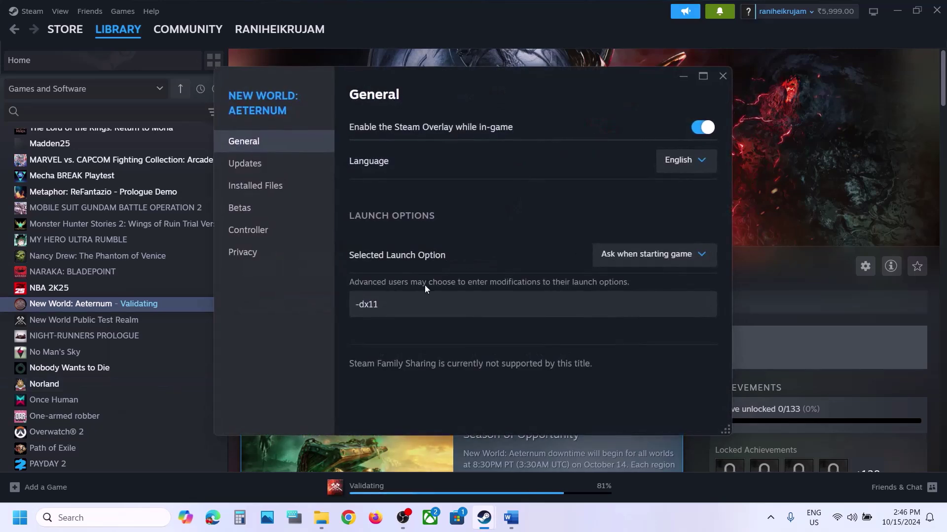
pyautogui.moveTo(393, 303); pyautogui.dragTo(294, 312)
pyautogui.write('-dx')
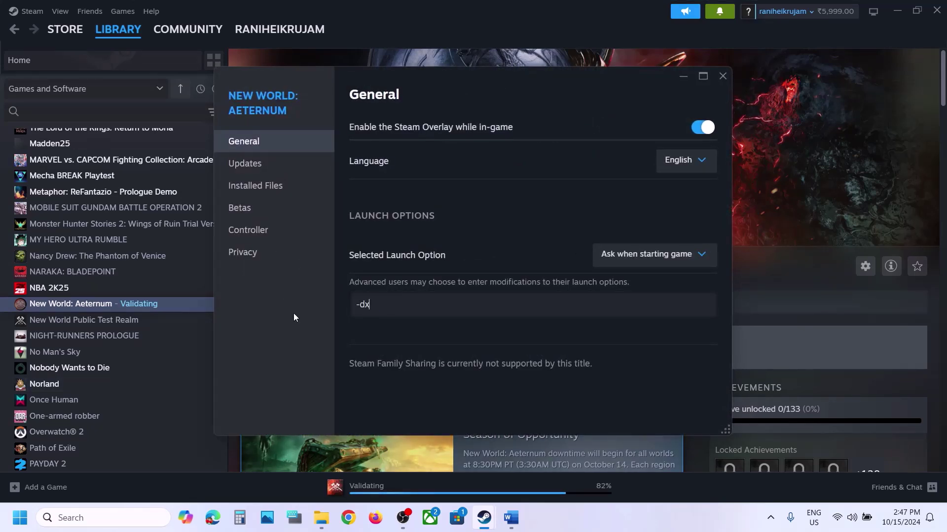
pyautogui.write('12')
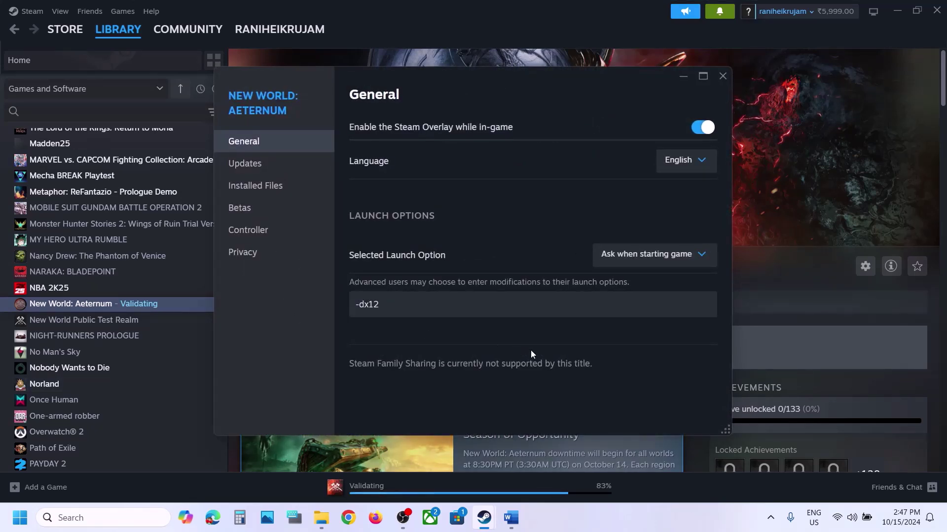
# Clear New World: Aeternum's launch options and close the properties window
pyautogui.moveTo(444, 317); pyautogui.dragTo(260, 314)
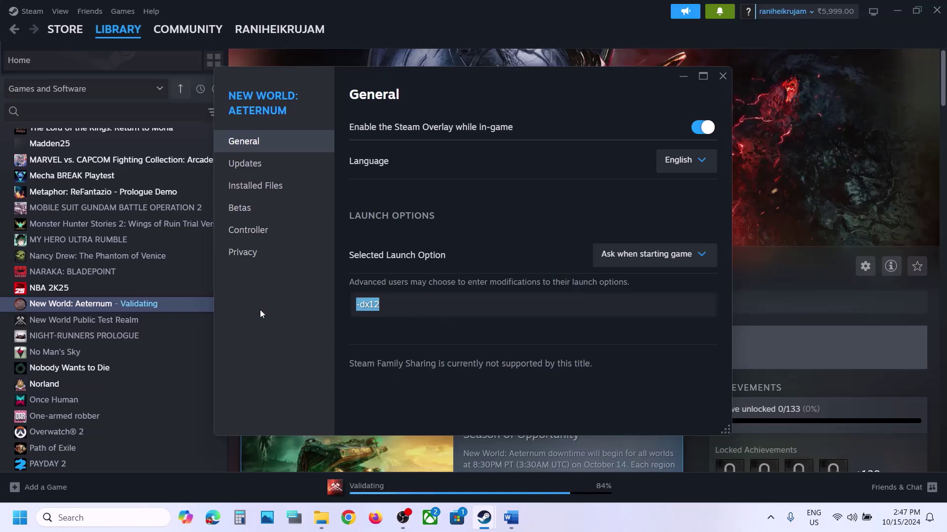
pyautogui.press('BackSpace')
pyautogui.click(392, 344)
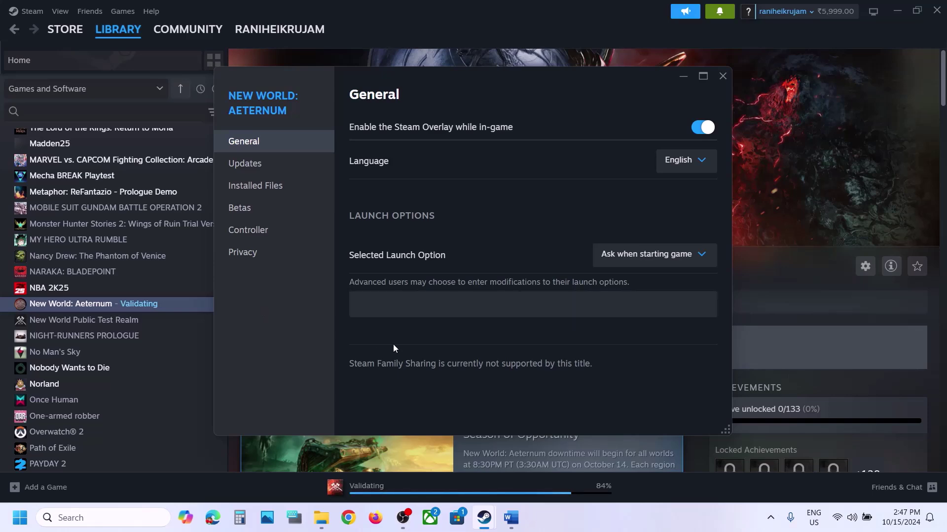
pyautogui.click(714, 78)
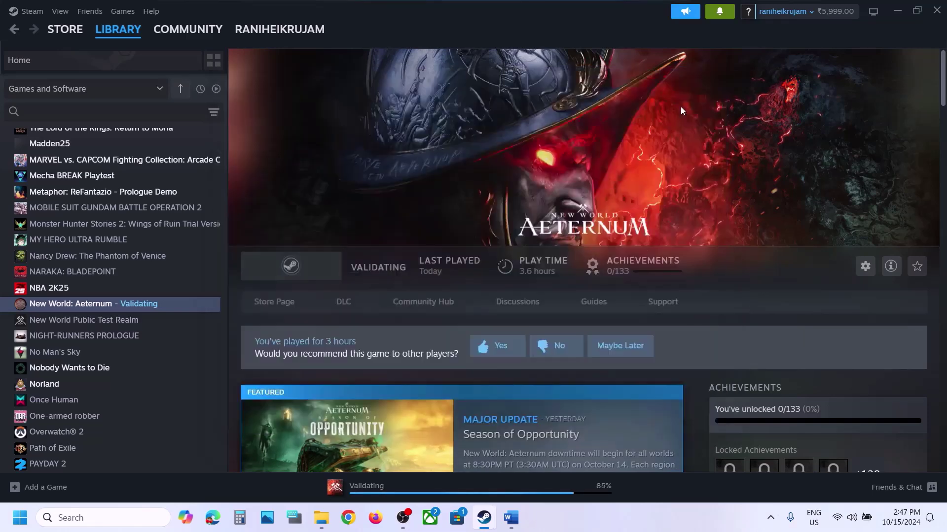
# Switch to the Word document and highlight "Repair EasyAntiCheat" in Step 6
pyautogui.click(513, 527)
pyautogui.scroll(-3, 387, 373)
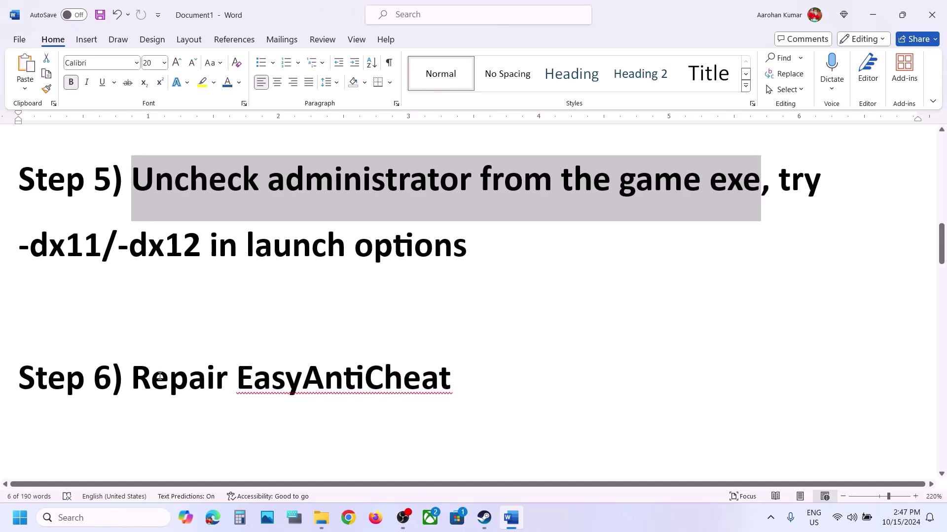
pyautogui.moveTo(160, 376); pyautogui.dragTo(453, 381)
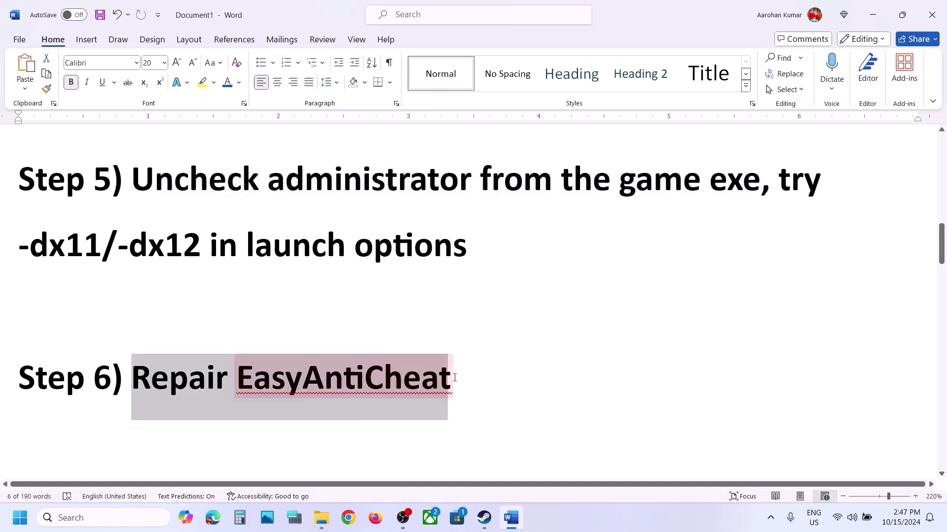
# Browse New World: Aeternum's local files from Steam and open the EasyAntiCheat folder
pyautogui.click(484, 517)
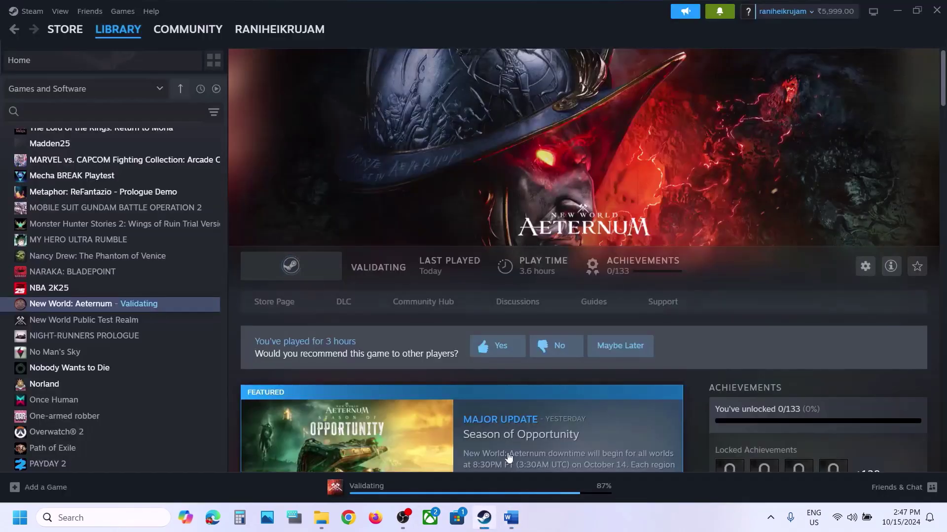
pyautogui.rightClick(127, 305)
pyautogui.moveTo(168, 355)
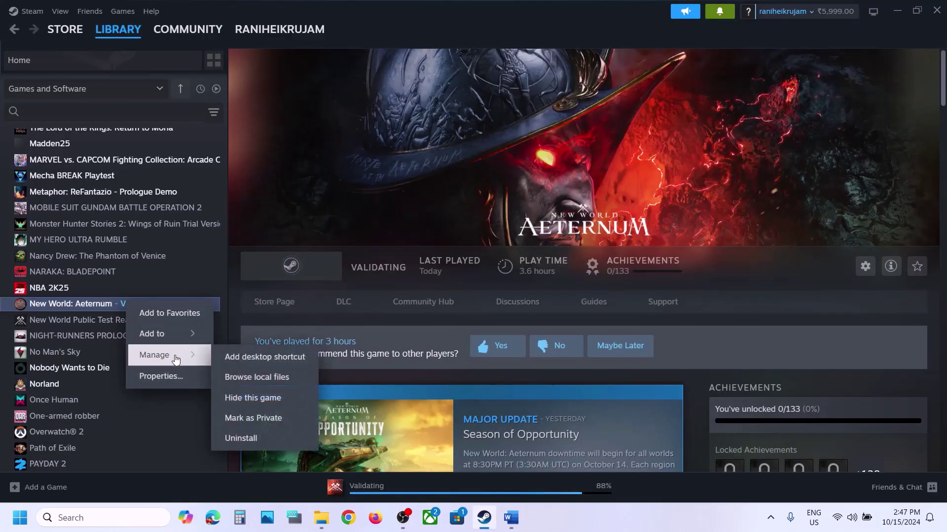
pyautogui.click(286, 387)
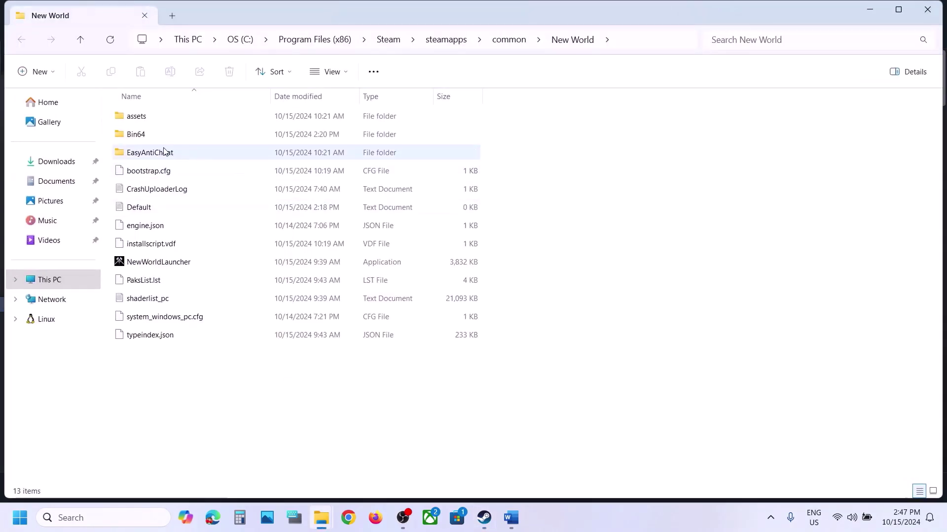
pyautogui.click(164, 152)
pyautogui.doubleClick(164, 152)
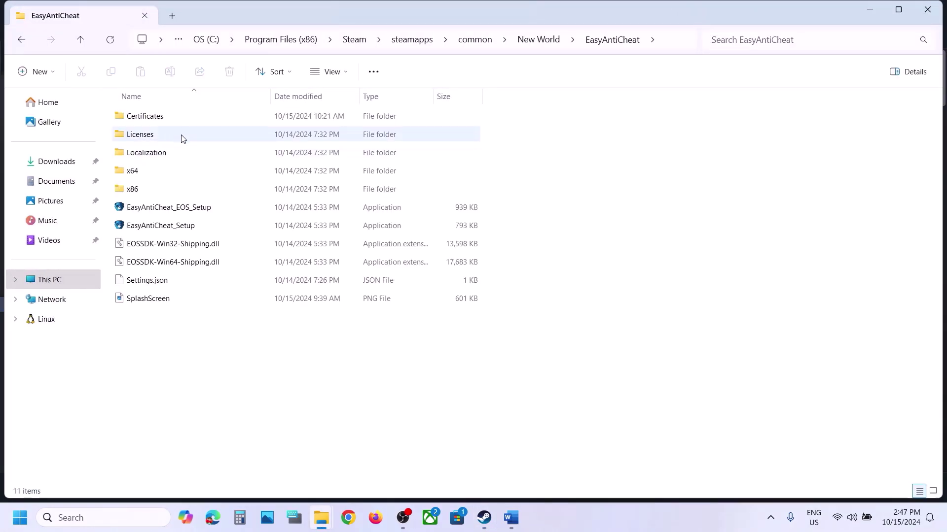
# Run EasyAntiCheat_Setup, install Easy Anti-Cheat for Current (Game 271), and finish the setup
pyautogui.doubleClick(167, 225)
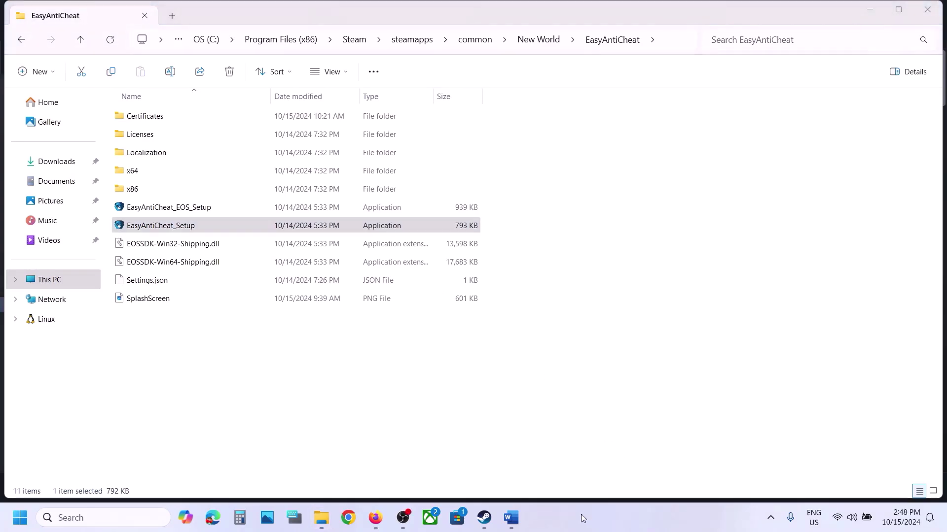
pyautogui.click(165, 226)
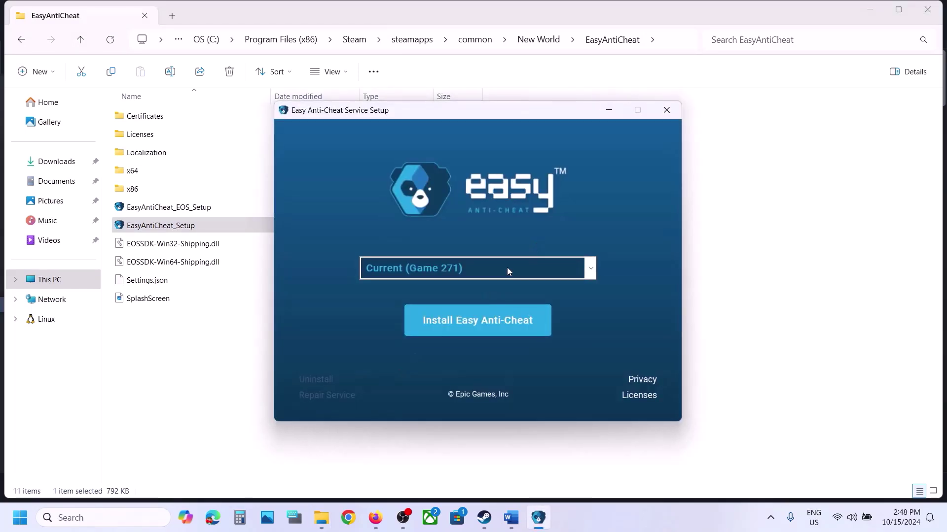
pyautogui.click(580, 270)
pyautogui.click(437, 291)
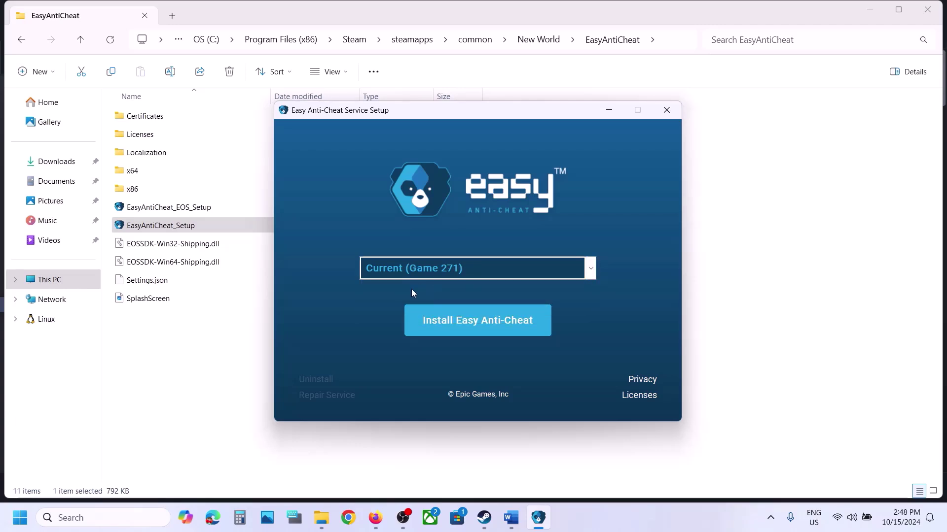
pyautogui.click(453, 326)
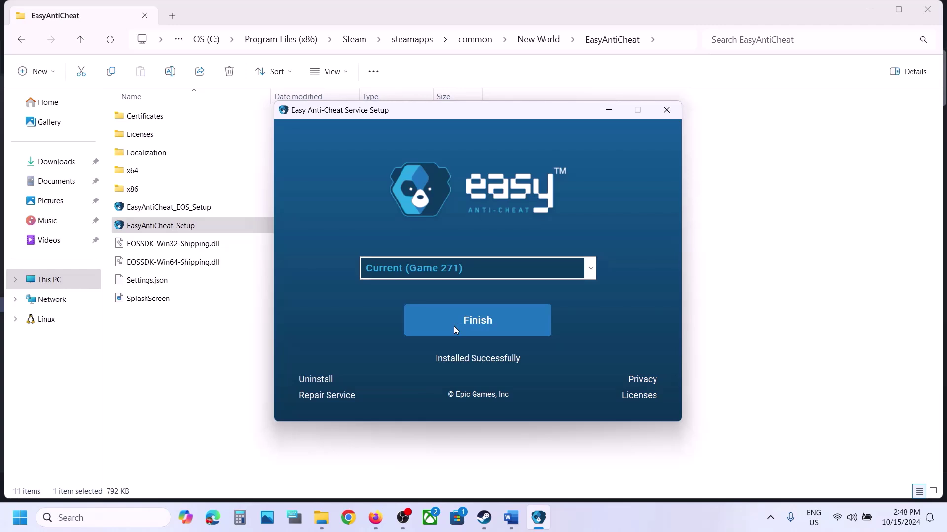
pyautogui.click(471, 321)
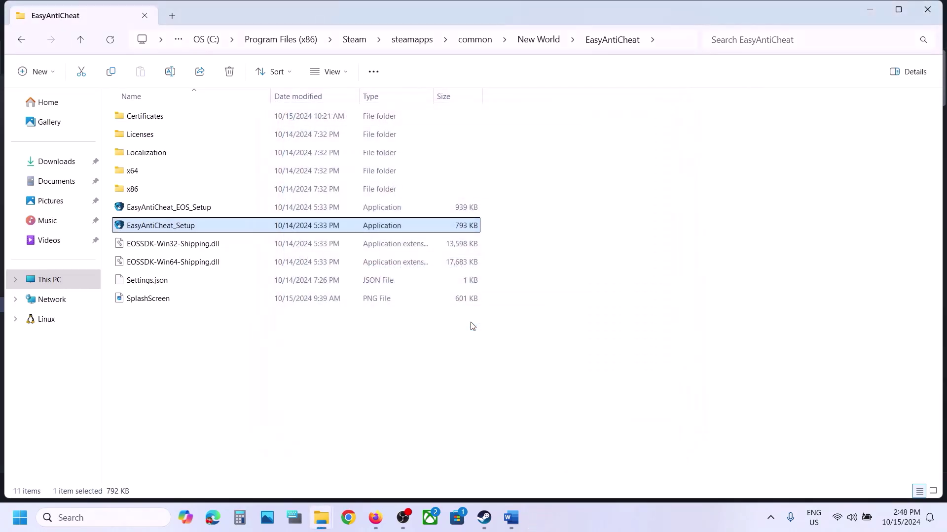
# Minimize the Steam window, run EasyAntiCheat_Setup again, repair the Easy Anti-Cheat service, and finish the setup
pyautogui.click(485, 518)
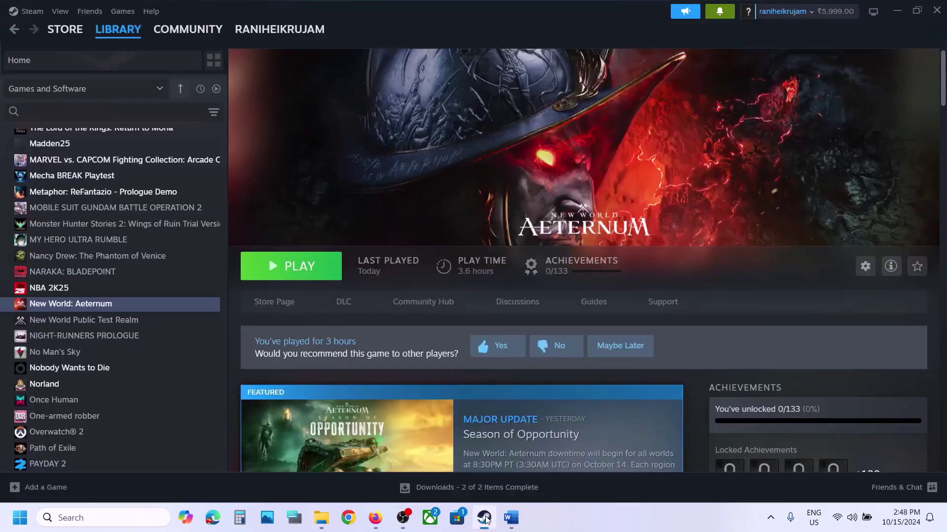
pyautogui.click(895, 11)
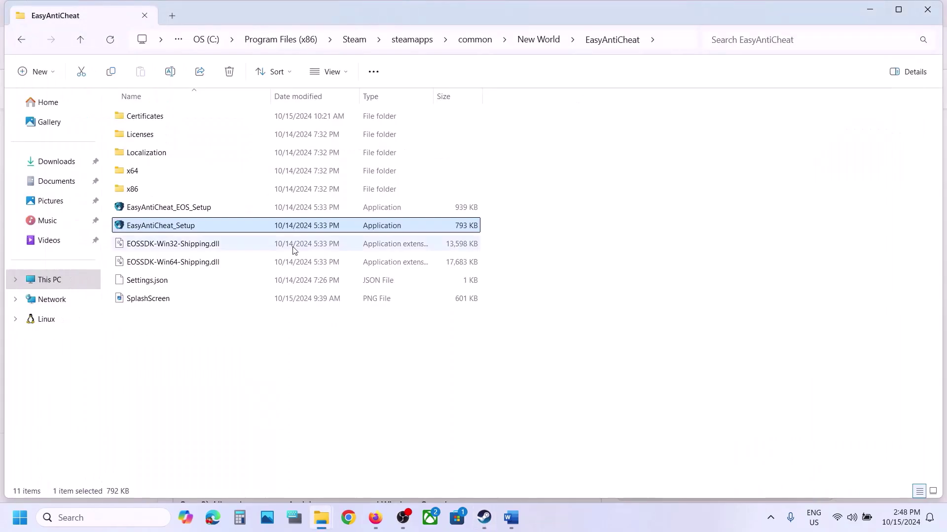
pyautogui.doubleClick(163, 226)
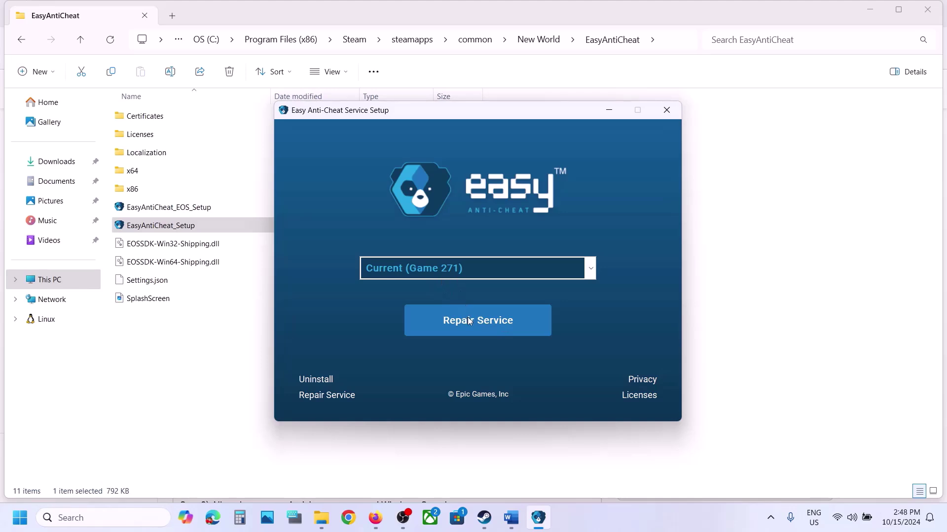
pyautogui.click(486, 324)
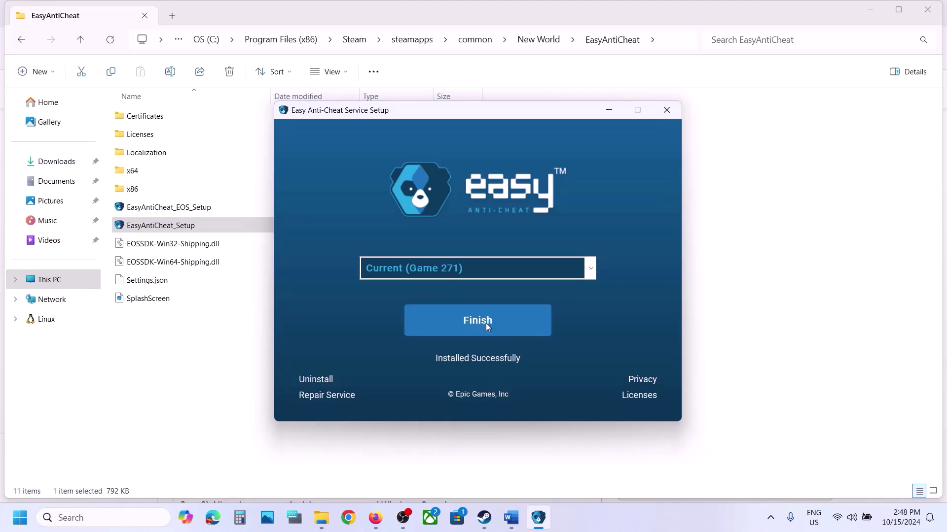
pyautogui.click(486, 323)
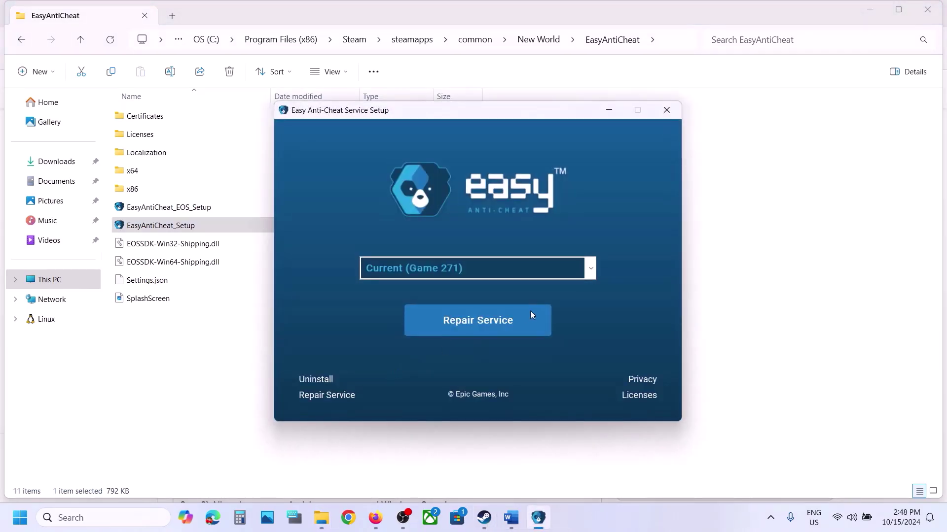
# Choose Current (Game 271) from the game list in the Easy Anti-Cheat setup
pyautogui.click(454, 268)
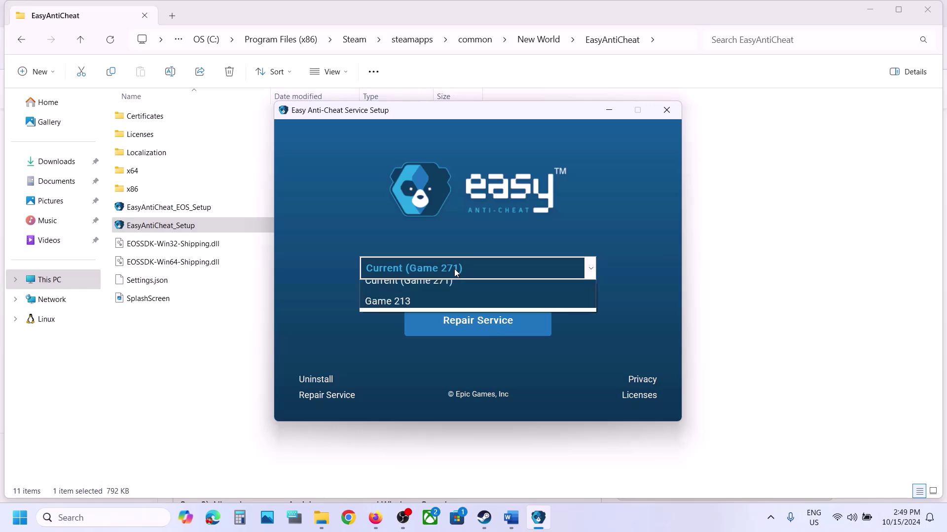
pyautogui.click(434, 290)
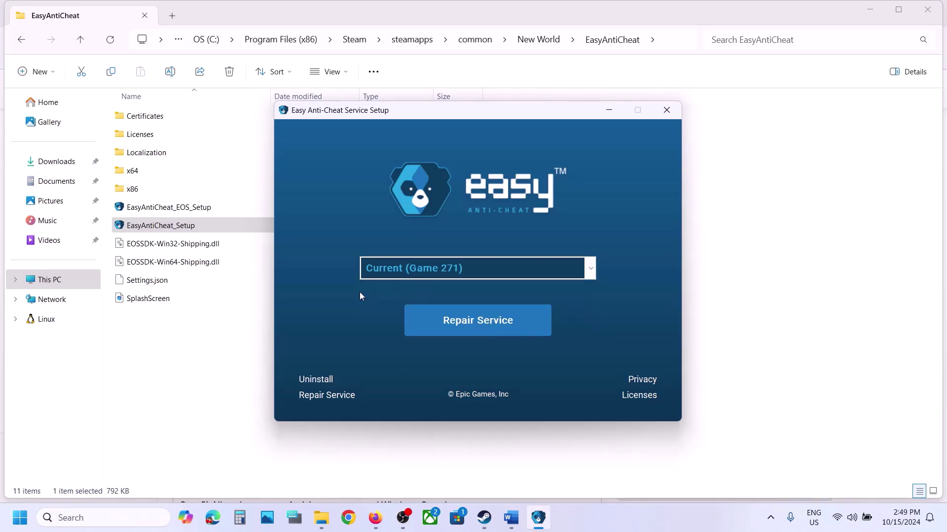
# Uninstall Easy Anti-Cheat for Current (Game 271) and install it again in the setup
pyautogui.click(316, 379)
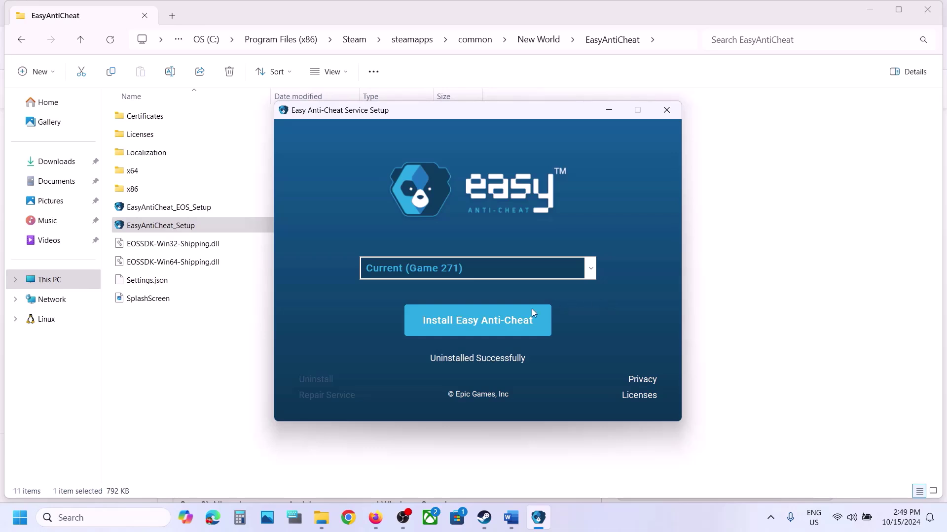
pyautogui.click(467, 329)
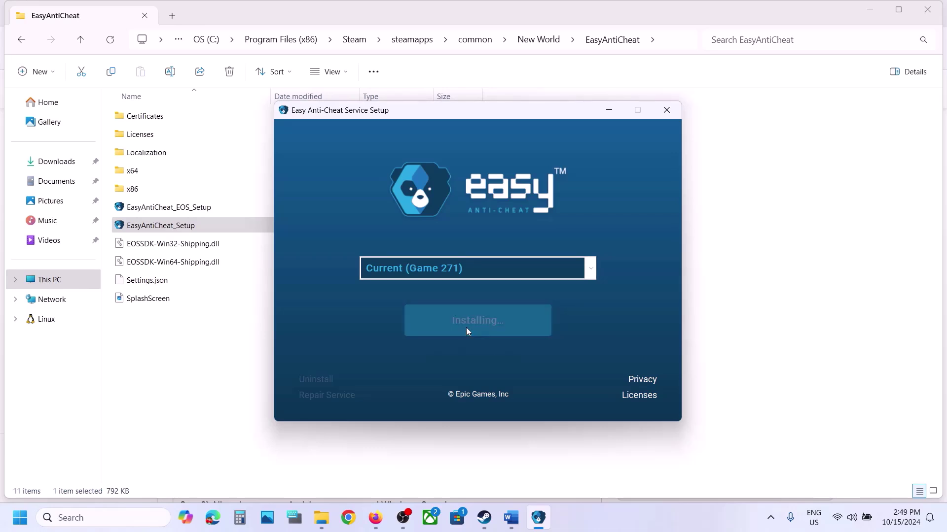
pyautogui.click(499, 323)
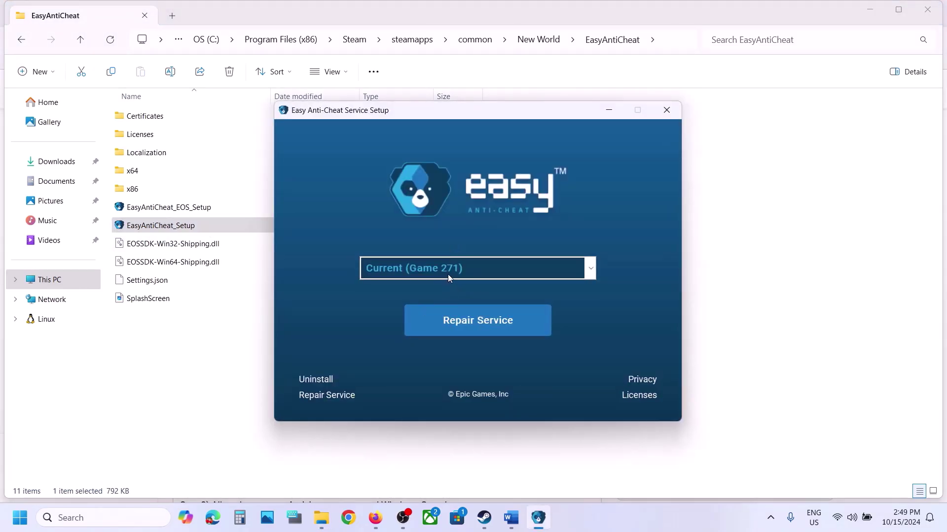
# Start another uninstall of Easy Anti-Cheat for Current (Game 271) and close the setup window
pyautogui.click(315, 380)
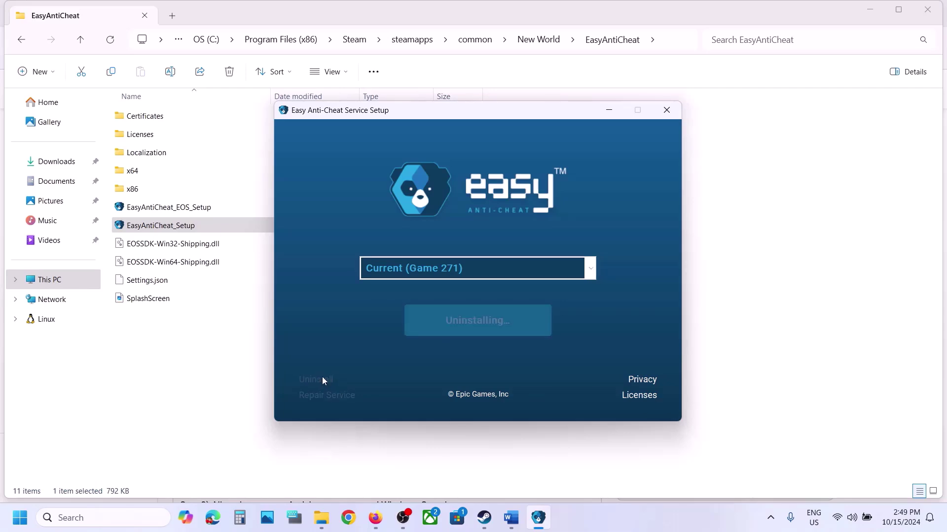
pyautogui.click(676, 109)
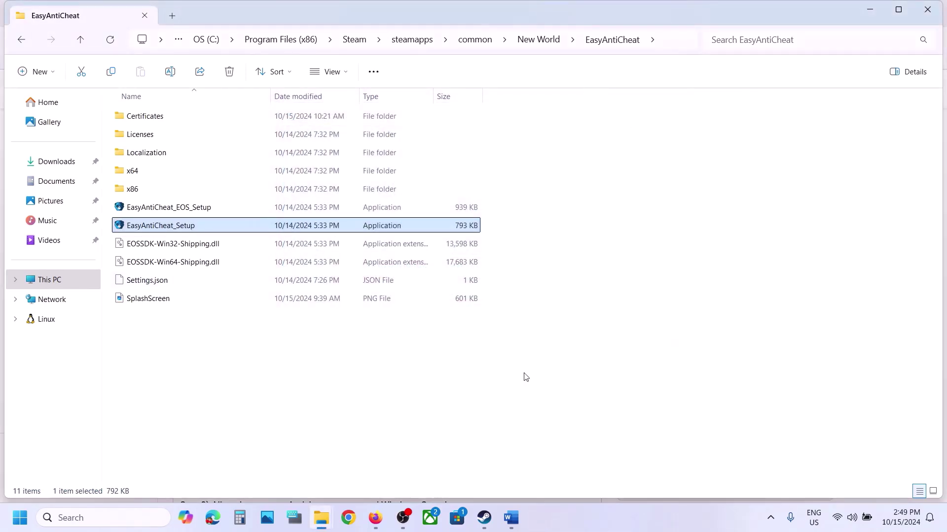
# Switch to Steam and launch New World: Aeternum with the Play New World Aeternum option
pyautogui.click(484, 517)
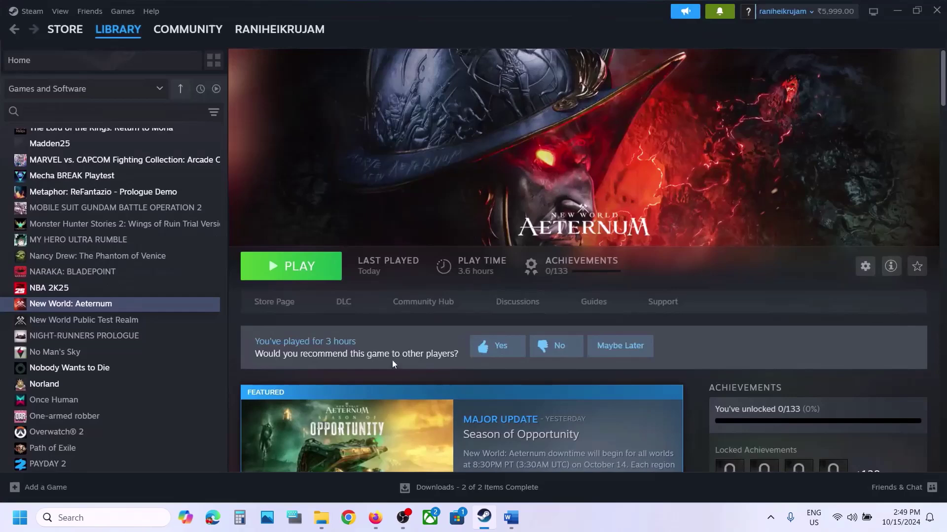
pyautogui.click(314, 270)
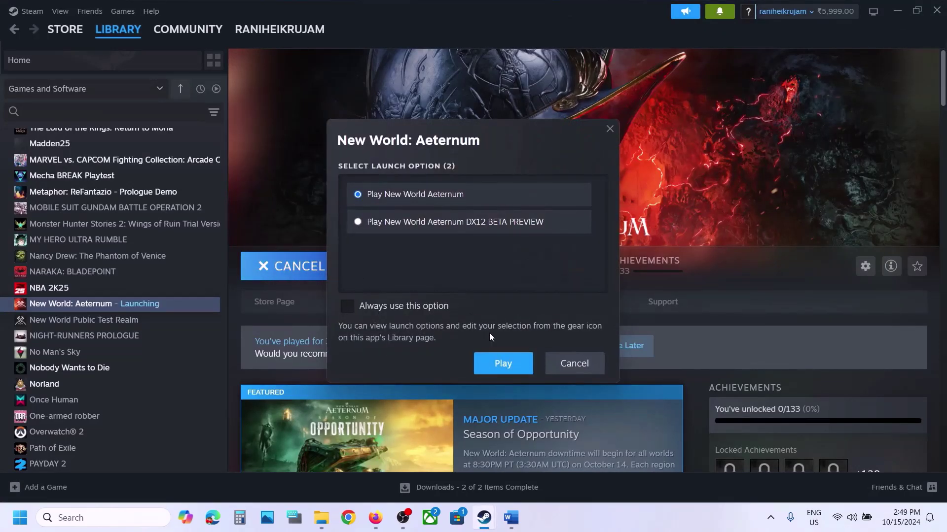
pyautogui.click(496, 364)
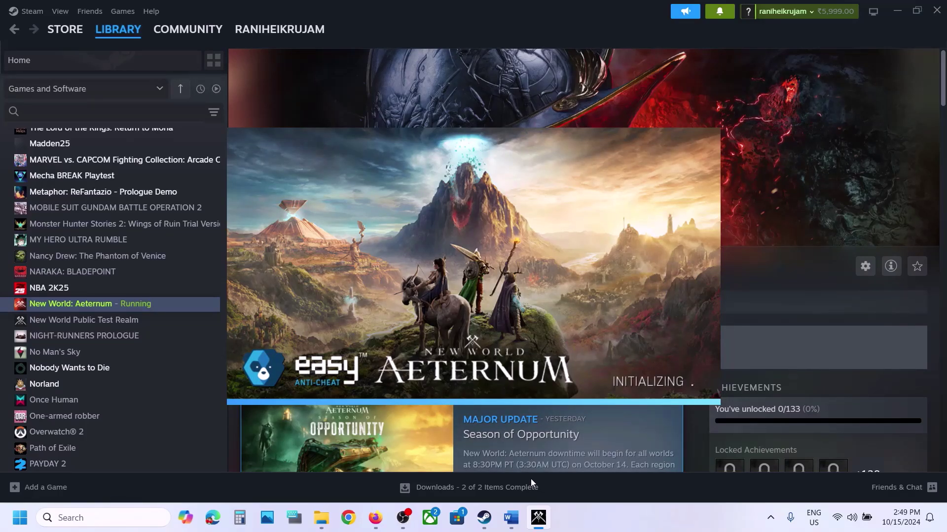
# Switch to the Word guide, highlight Step 7 on clean graphics driver installation, and open its NVIDIA drivers link
pyautogui.click(511, 459)
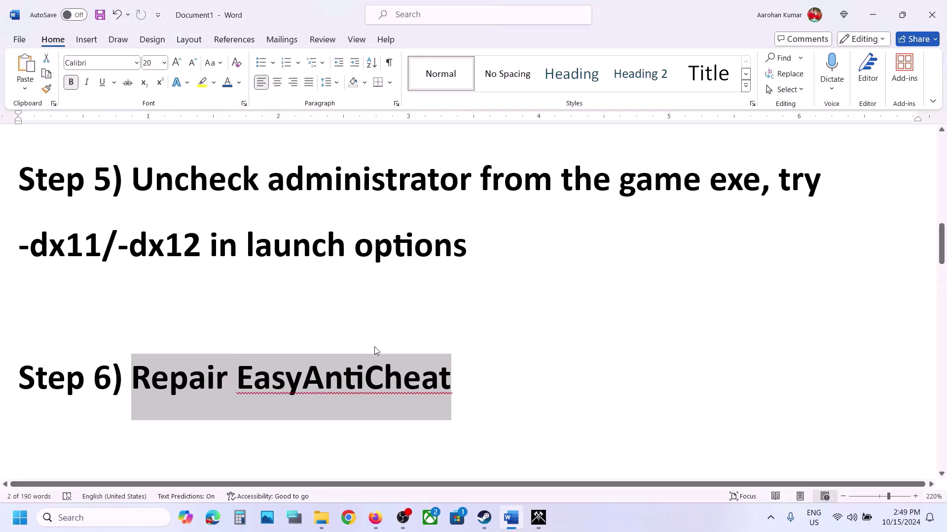
pyautogui.scroll(-5, 376, 351)
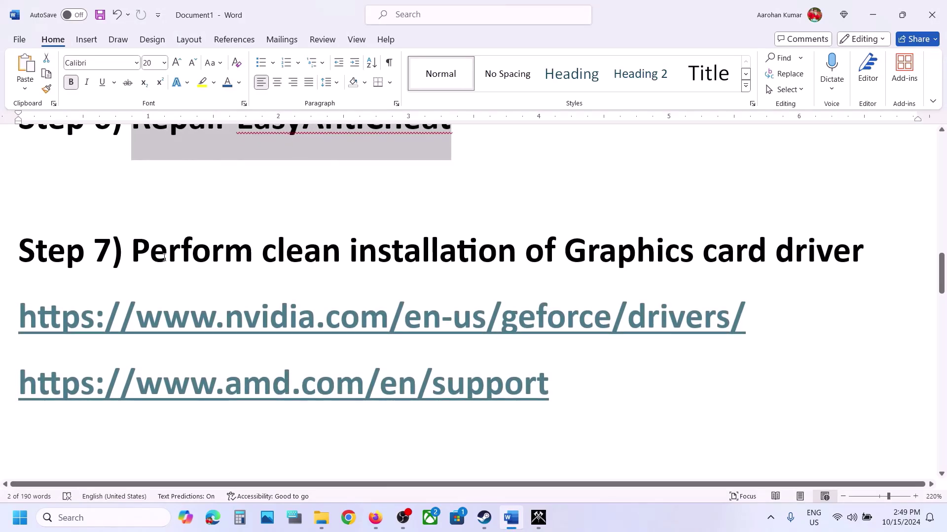
pyautogui.moveTo(164, 256); pyautogui.dragTo(863, 258)
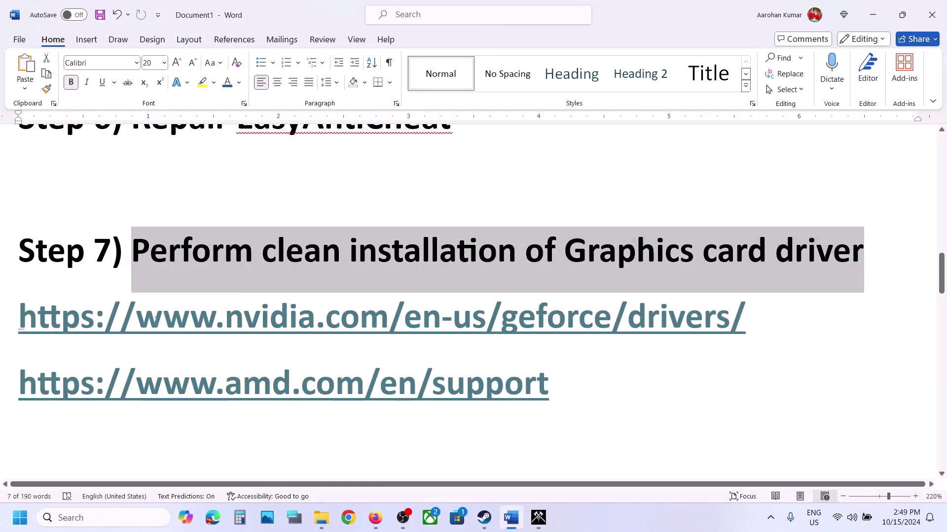
pyautogui.moveTo(163, 318); pyautogui.dragTo(594, 318)
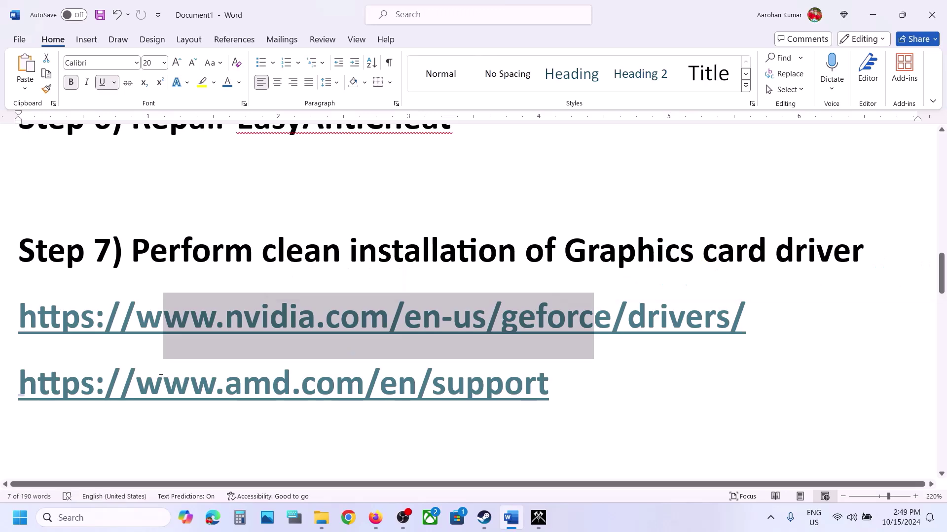
pyautogui.moveTo(160, 378); pyautogui.dragTo(465, 384)
pyautogui.moveTo(260, 318); pyautogui.dragTo(588, 323)
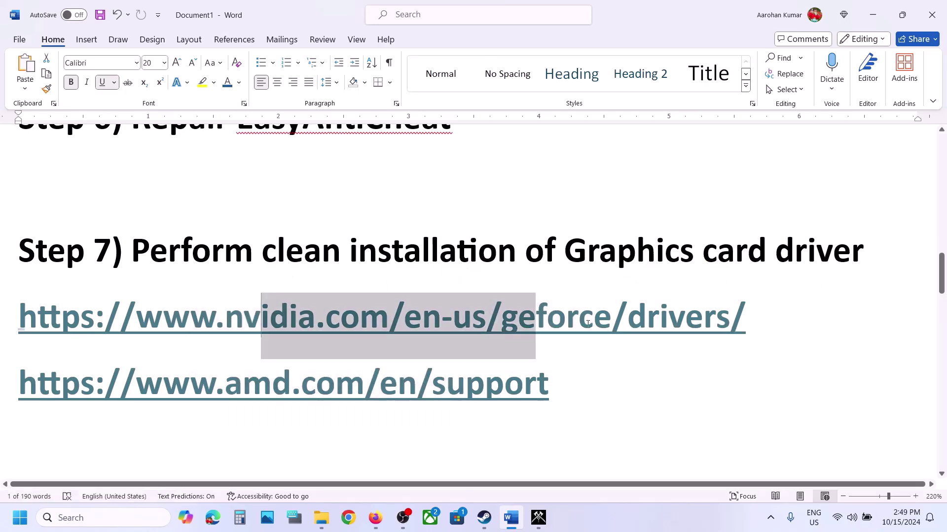
pyautogui.click(588, 323)
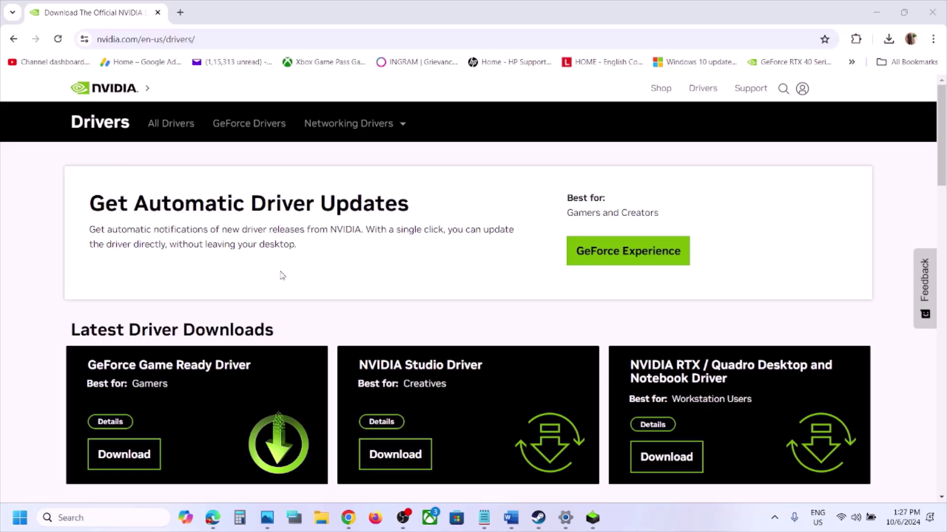
# Run a manual NVIDIA driver search for GeForce, RTX 30 Series (Notebooks), RTX 3050 Laptop GPU, Windows 11, English (US)
pyautogui.scroll(-8, 282, 275)
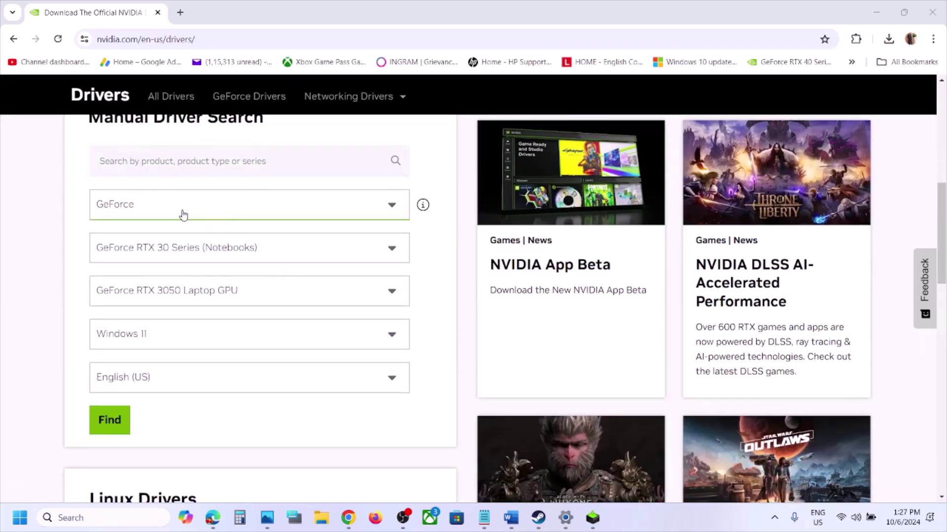
pyautogui.click(183, 216)
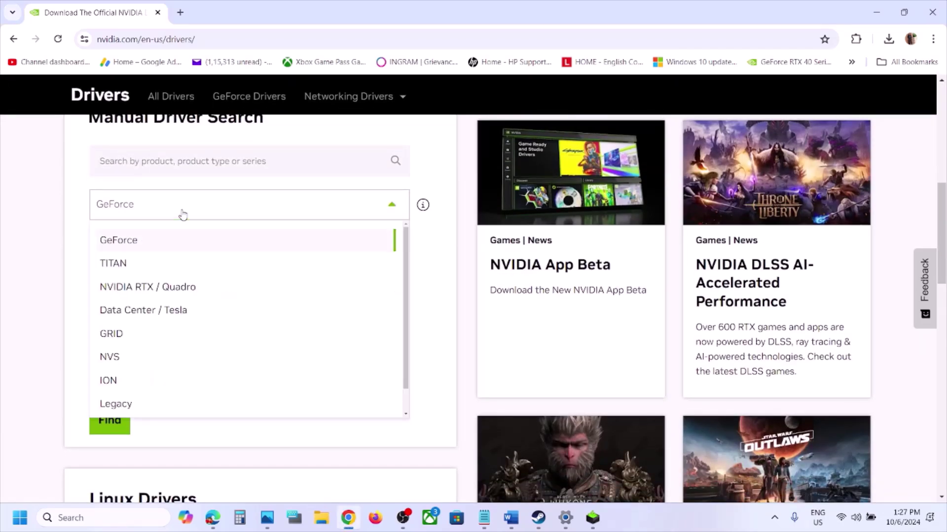
pyautogui.click(133, 242)
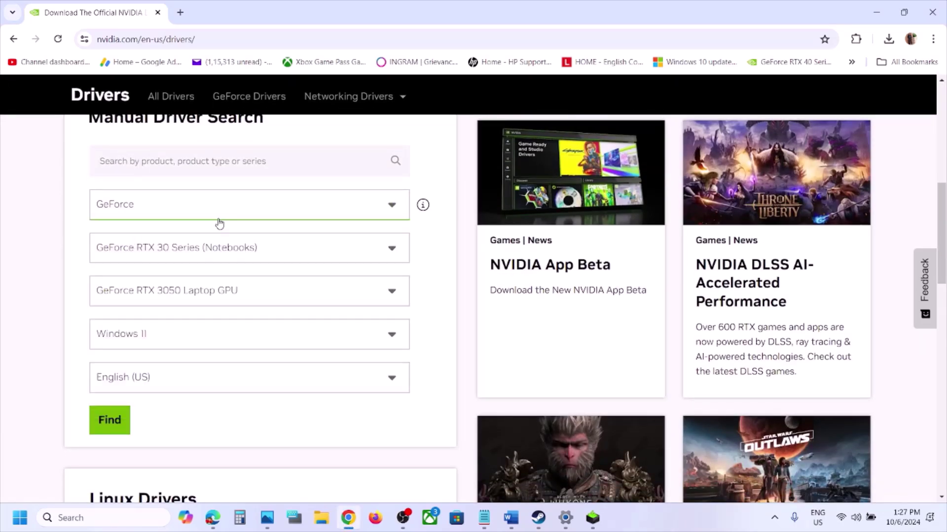
pyautogui.click(209, 260)
pyautogui.click(47, 286)
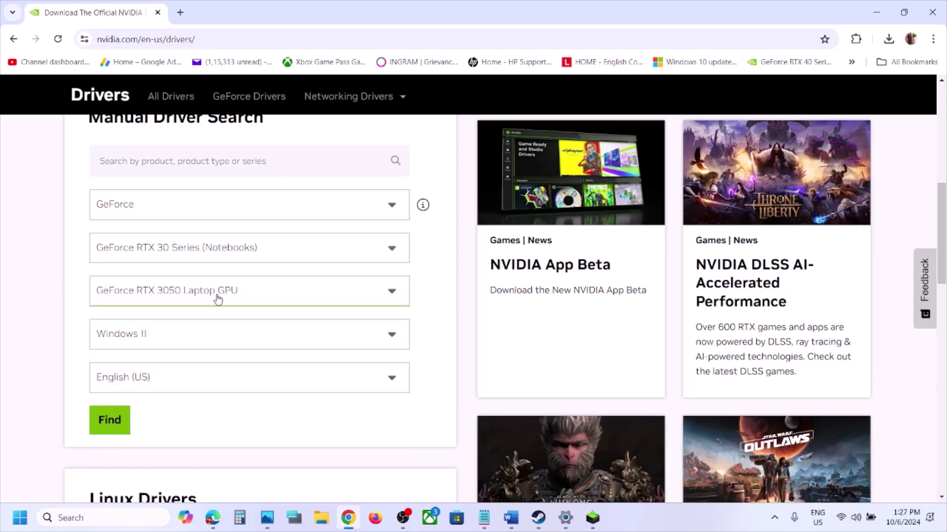
pyautogui.click(186, 325)
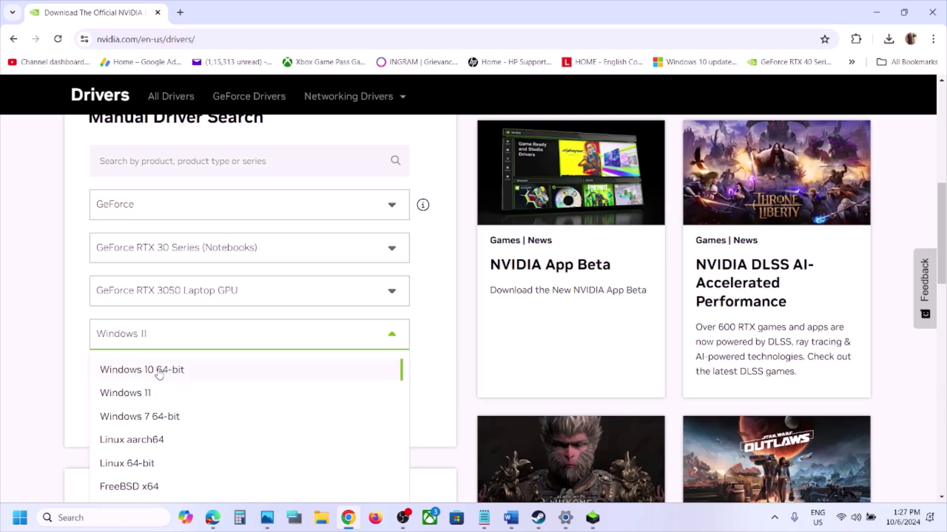
pyautogui.click(63, 349)
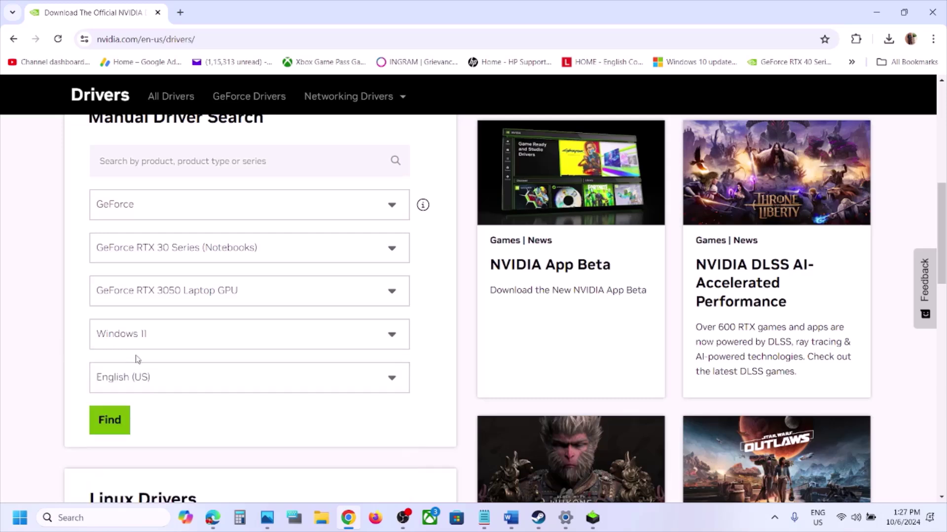
pyautogui.click(118, 422)
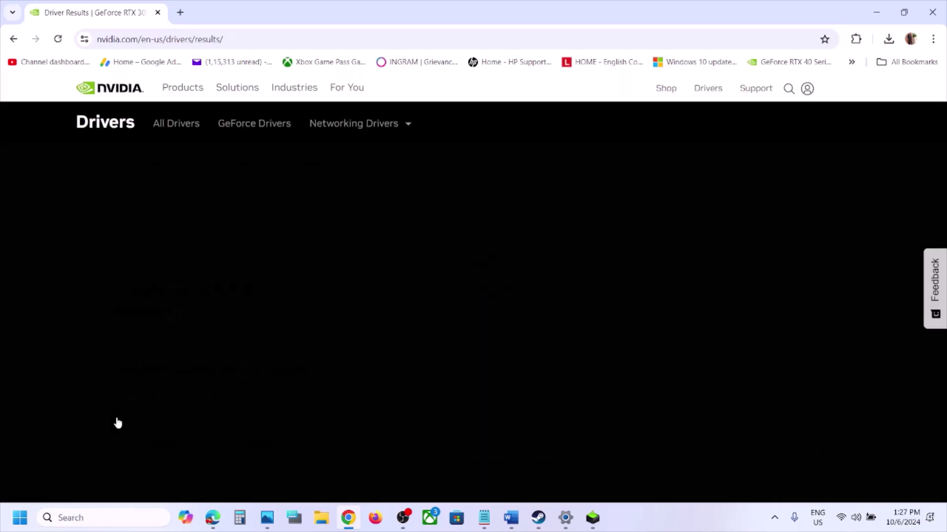
# Download the GeForce Game Ready Driver 565.90 from the search results and check the recent download history
pyautogui.scroll(-1, 105, 251)
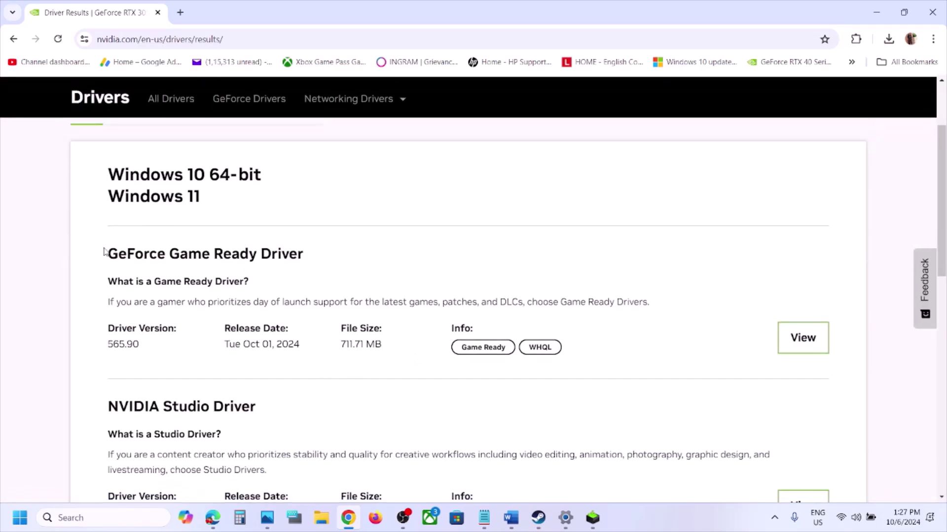
pyautogui.moveTo(113, 251); pyautogui.dragTo(304, 244)
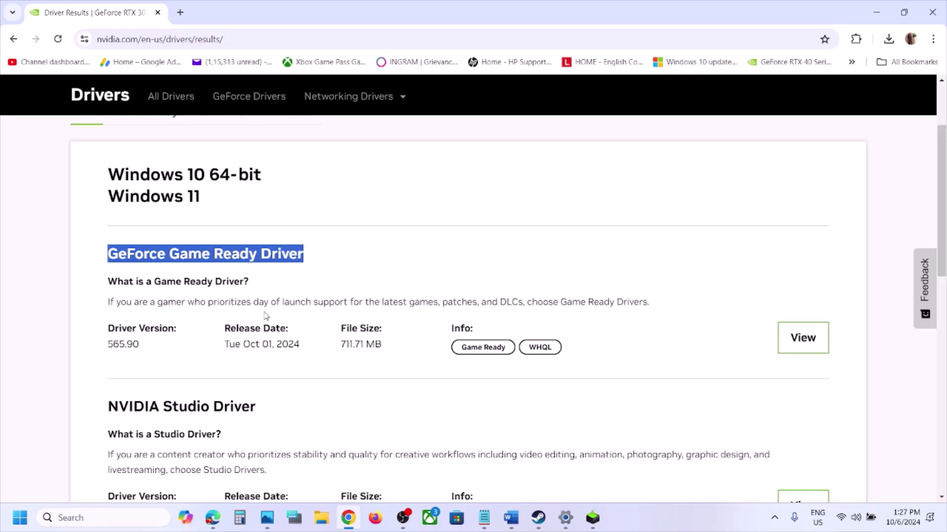
pyautogui.moveTo(108, 345); pyautogui.dragTo(140, 347)
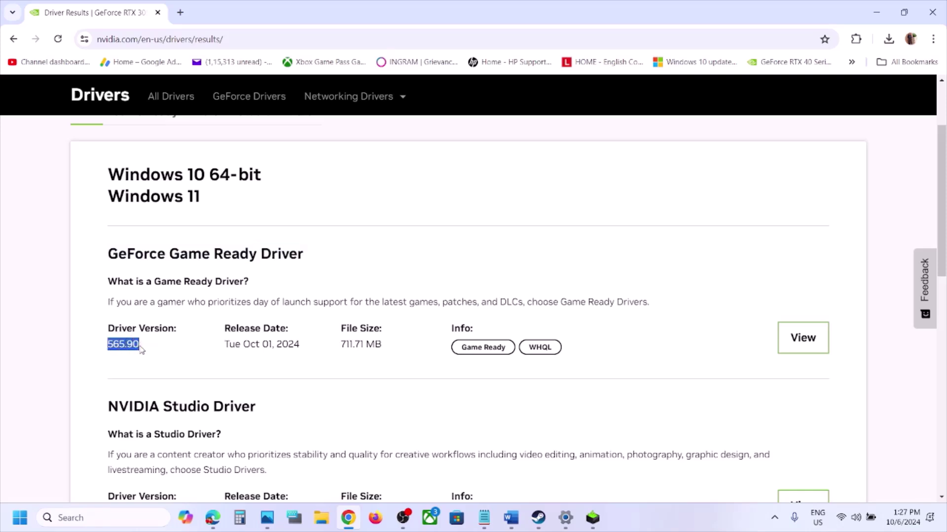
pyautogui.click(794, 341)
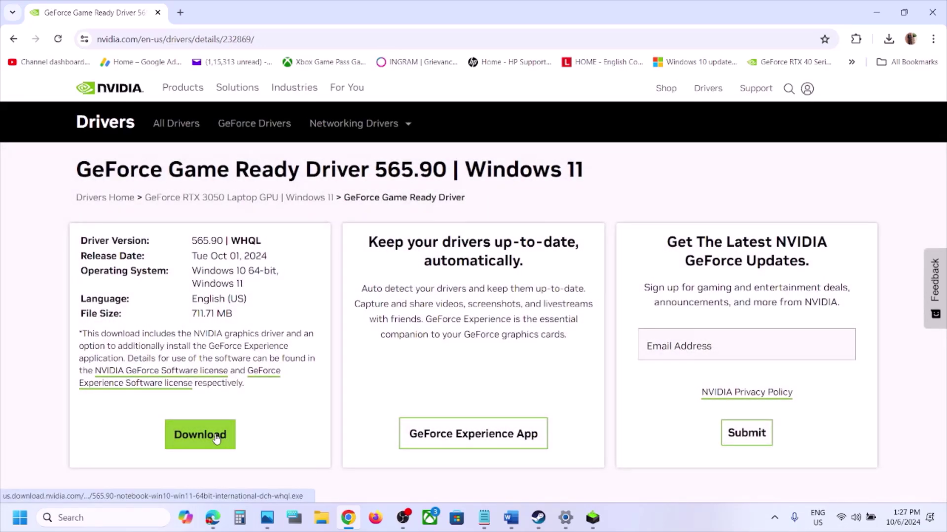
pyautogui.click(216, 437)
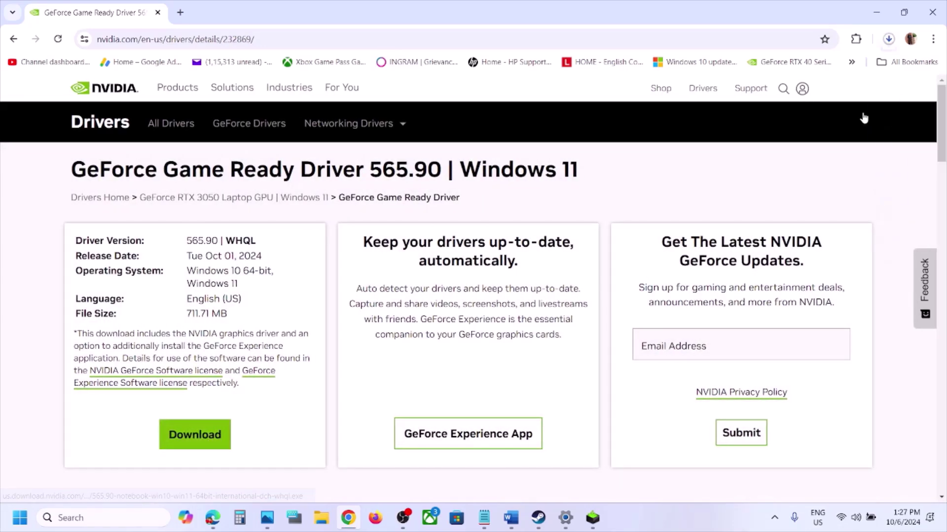
pyautogui.click(888, 39)
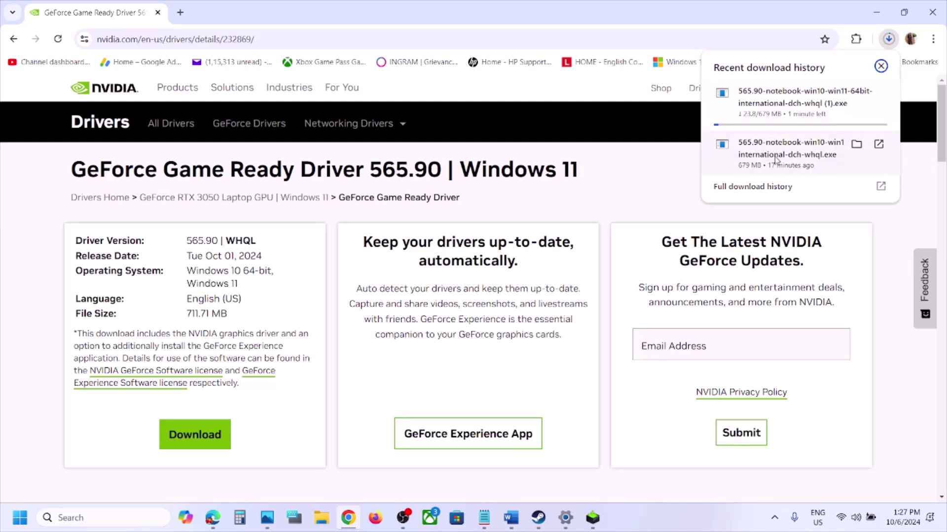
pyautogui.click(642, 210)
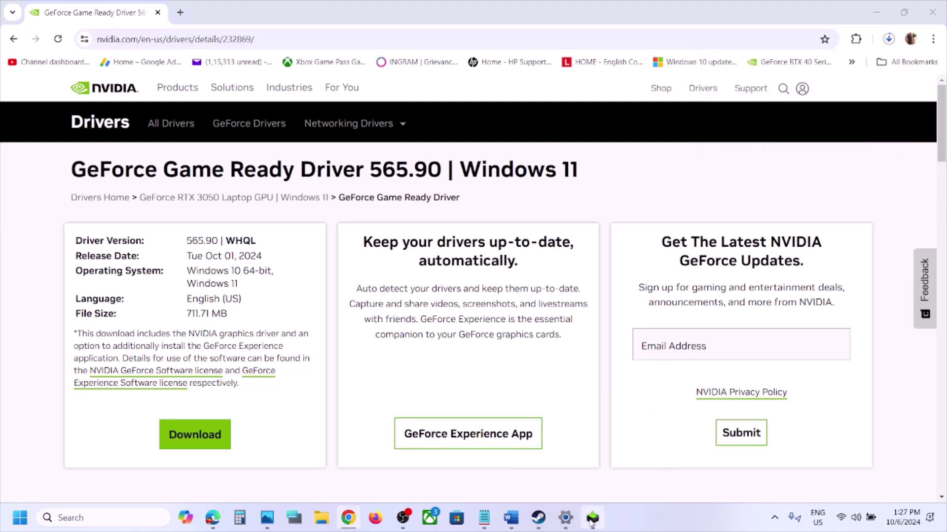
# Start a Custom (Advanced) installation of NVIDIA Graphics Driver 565.90 with Perform a clean installation enabled
pyautogui.click(515, 376)
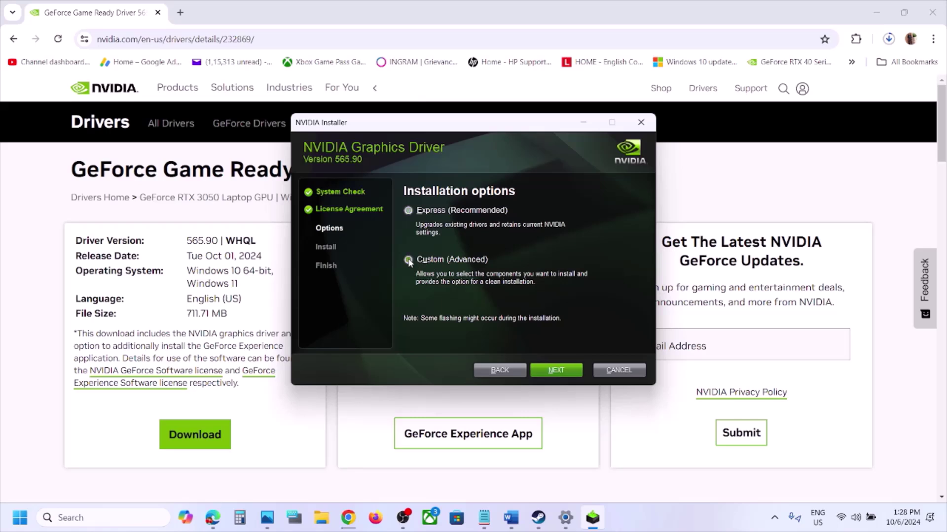
pyautogui.click(552, 371)
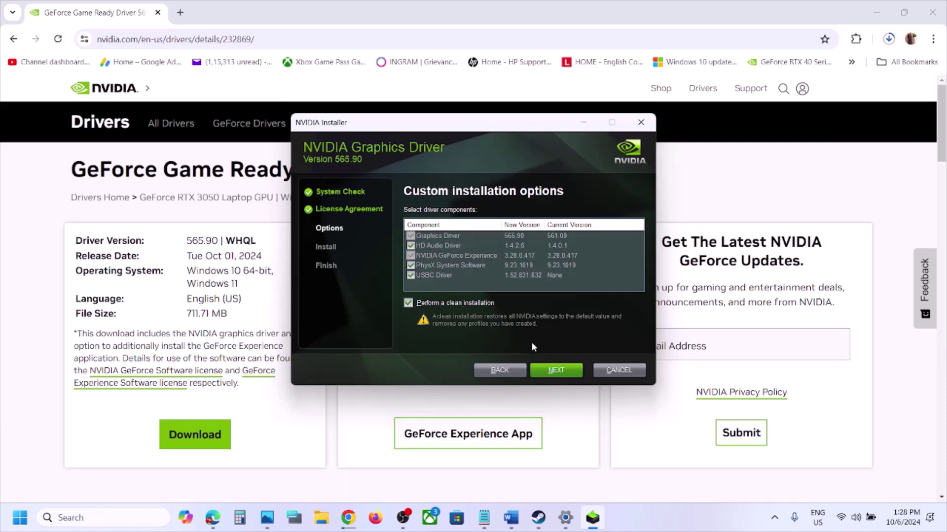
pyautogui.click(563, 372)
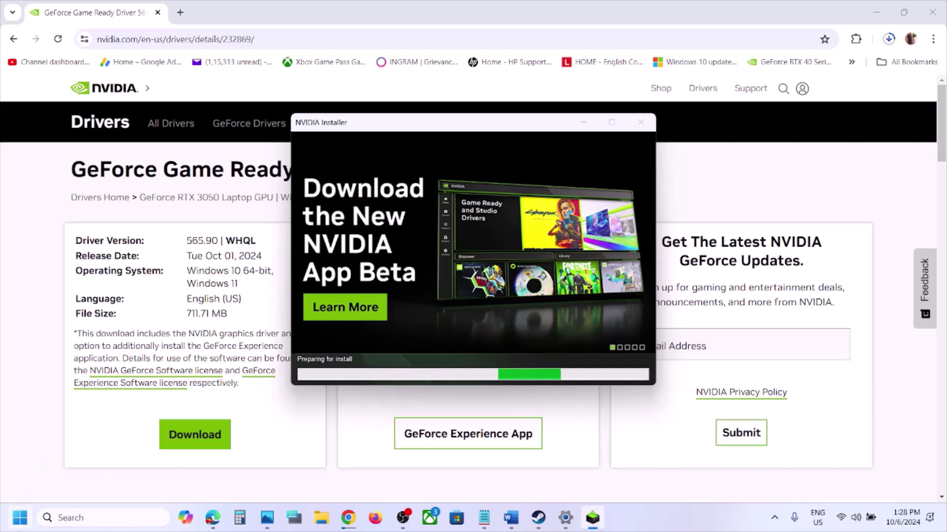
# Display the Windows power options to locate Restart, and dismiss them without restarting
pyautogui.press('super')
pyautogui.click(358, 474)
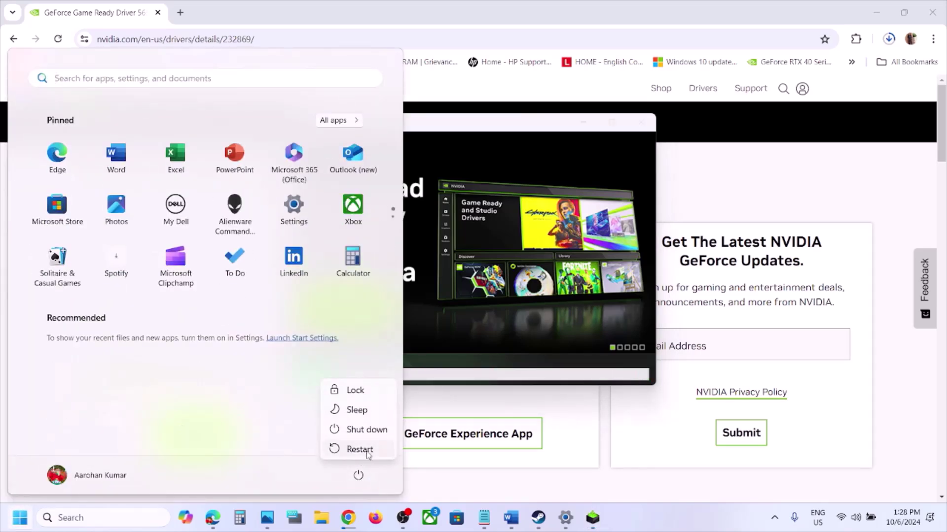
pyautogui.click(571, 314)
pyautogui.click(570, 314)
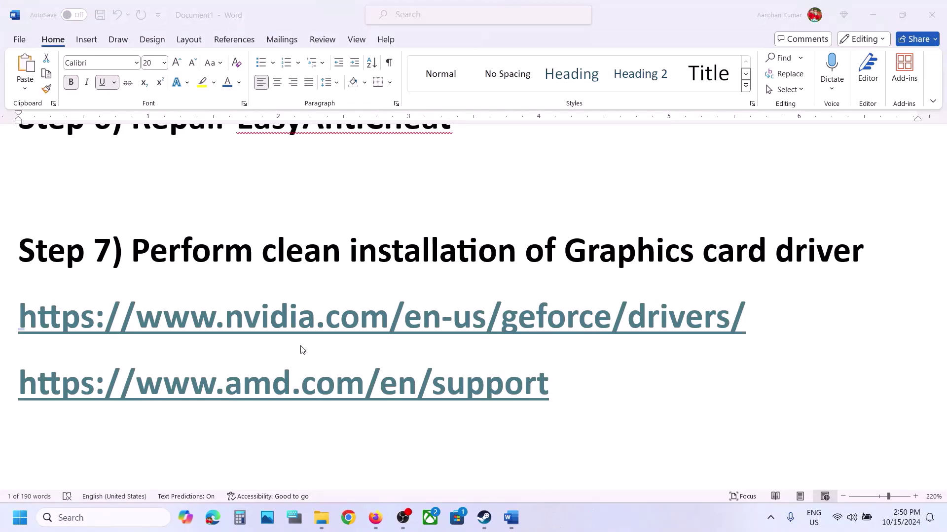
# Highlight the AMD support link under Step 7 in the Word guide
pyautogui.doubleClick(564, 380)
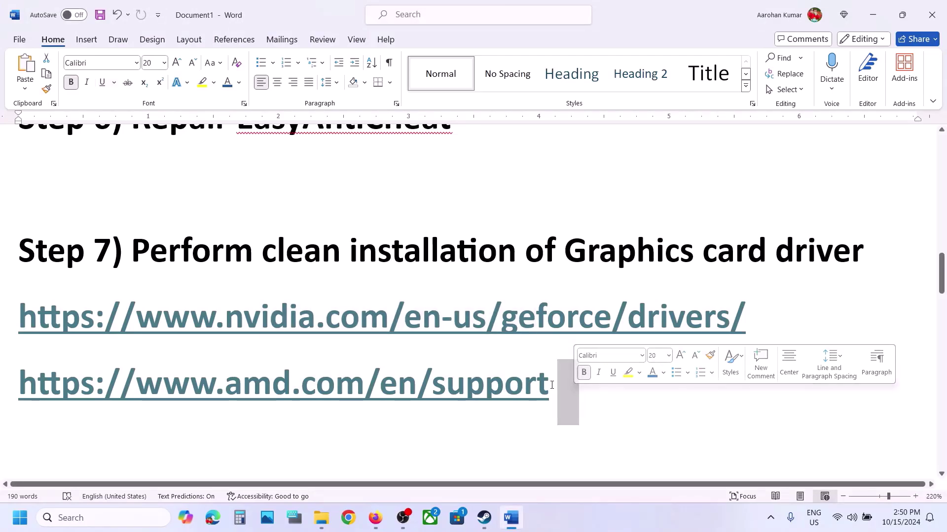
pyautogui.click(551, 385)
pyautogui.tripleClick(570, 391)
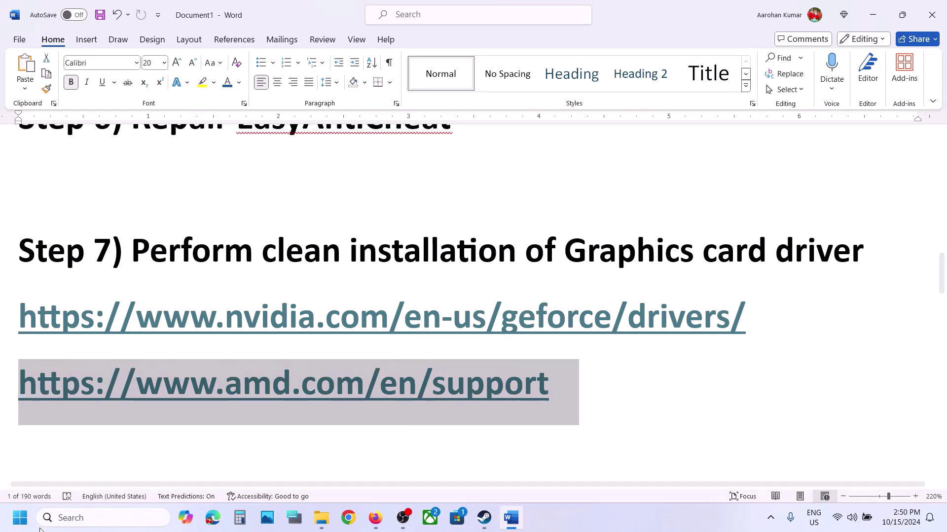
# Bring up the Windows power options twice to point out Restart, closing them each time without restarting
pyautogui.click(13, 528)
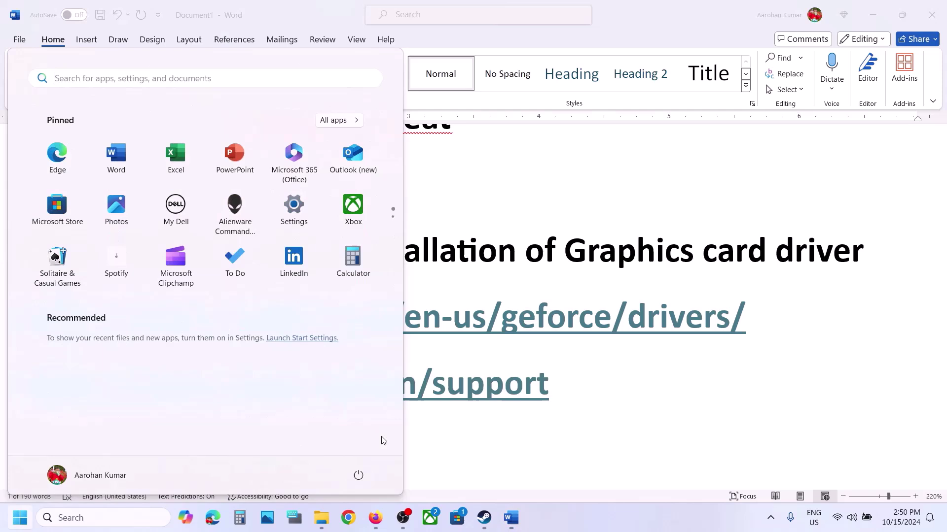
pyautogui.click(359, 476)
pyautogui.press('Escape')
pyautogui.press('Escape')
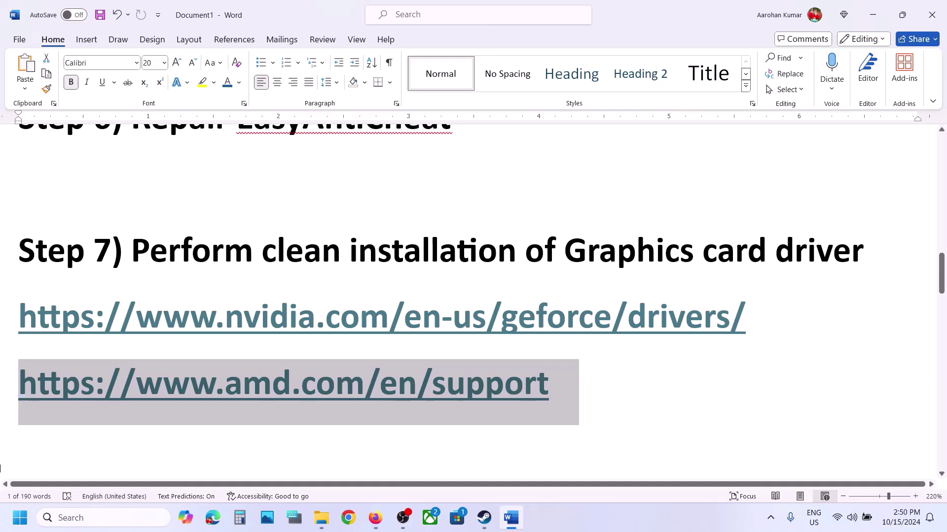
pyautogui.press('super')
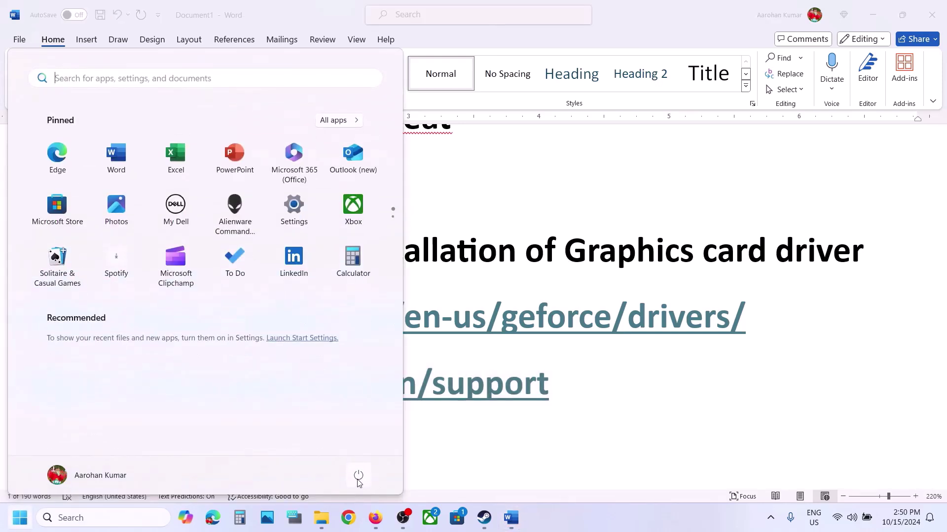
pyautogui.click(358, 481)
pyautogui.click(565, 455)
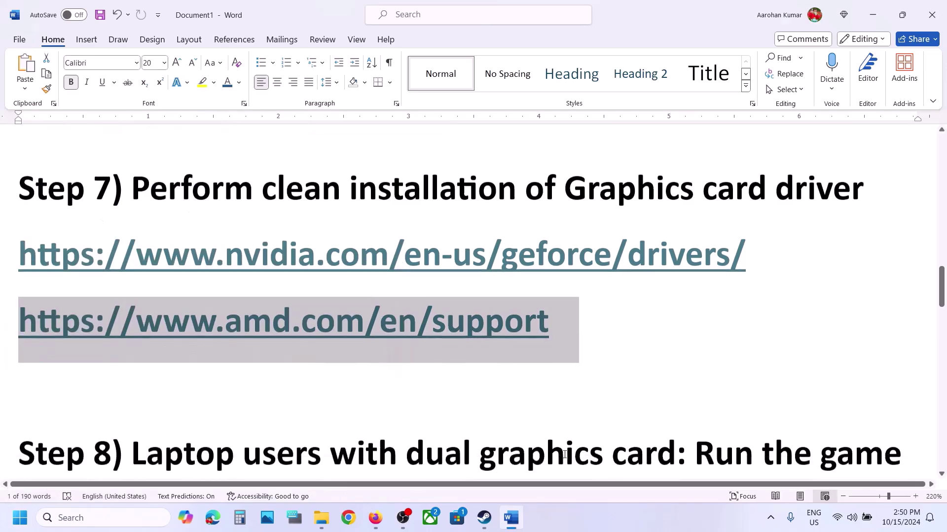
# Copy the word "graphics" from Step 8 of the guide, search Windows for "graphics settings", and open the Graphics settings page
pyautogui.scroll(-3, 564, 454)
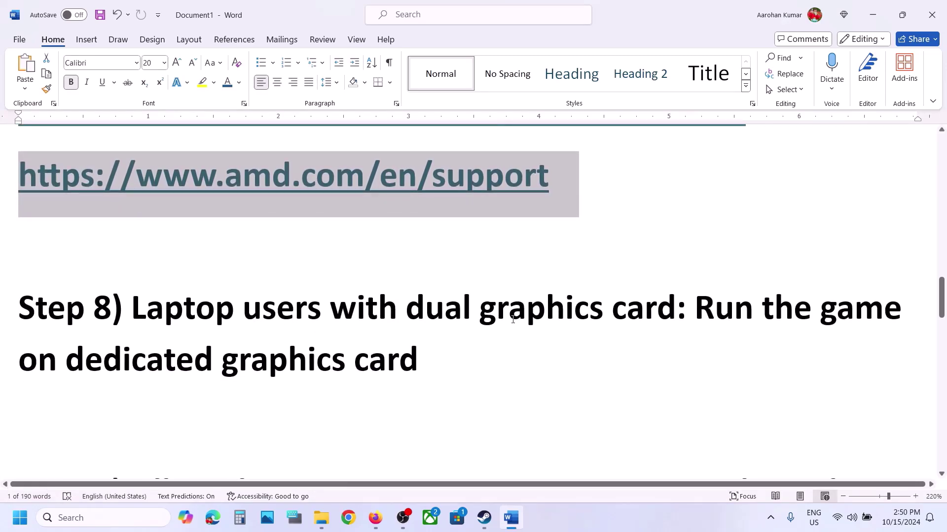
pyautogui.doubleClick(274, 366)
pyautogui.hotkey('ctrl', 'c')
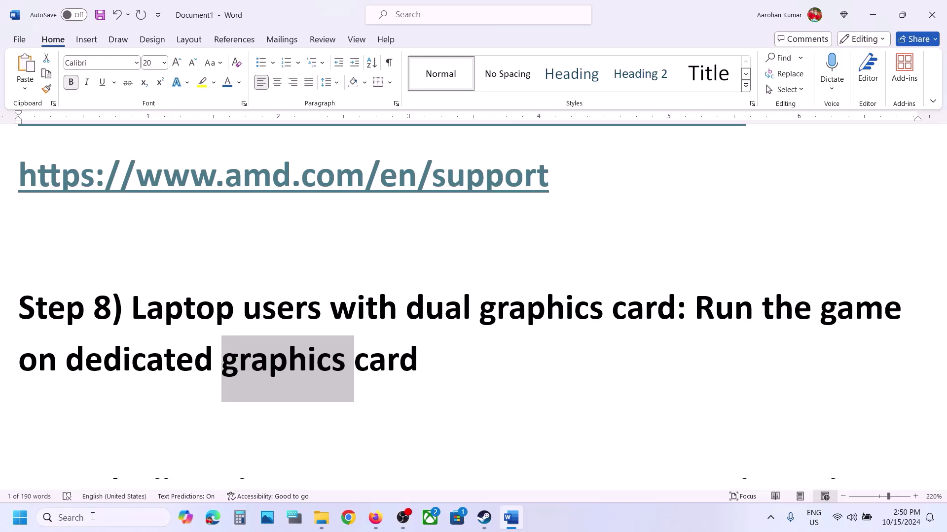
pyautogui.click(92, 516)
pyautogui.hotkey('ctrl', 'v')
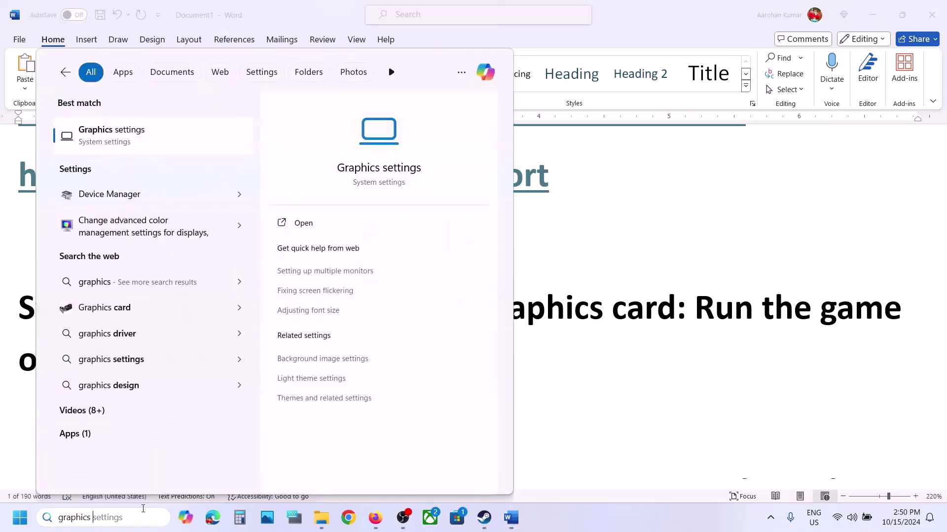
pyautogui.write('settings')
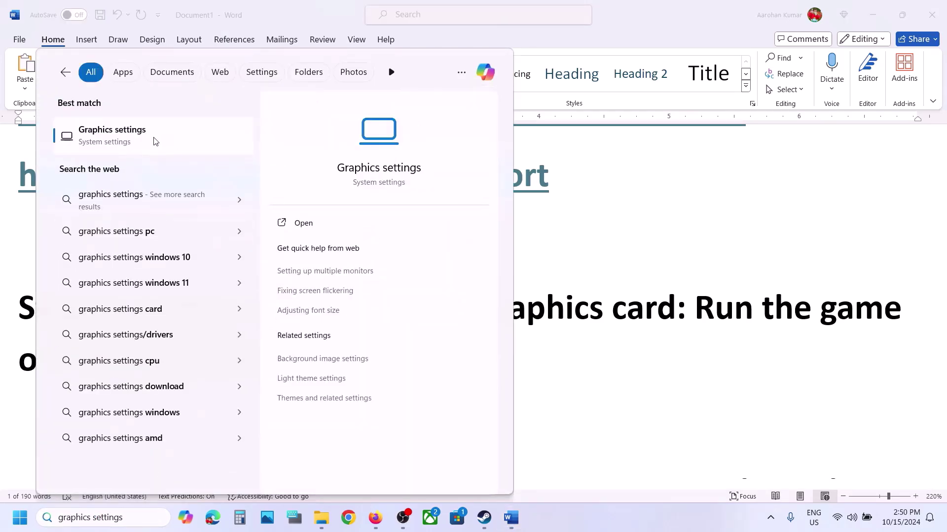
pyautogui.click(154, 142)
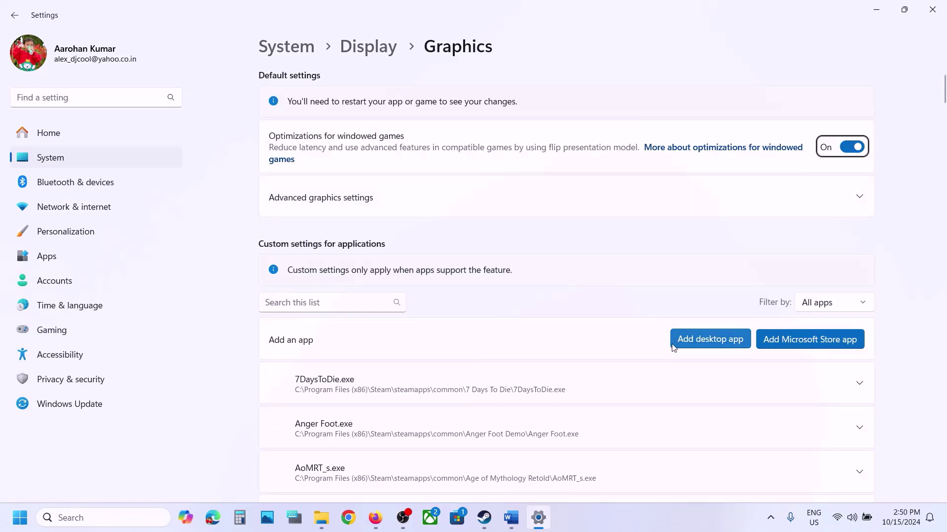
# Start adding a desktop app to the custom graphics settings and browse to C:\Program Files (x86)\Steam\steamapps\common
pyautogui.click(705, 347)
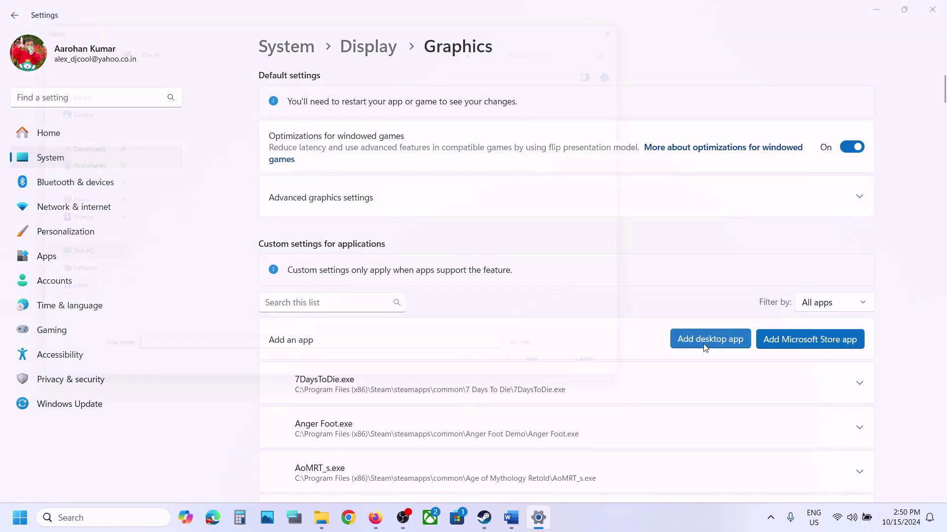
pyautogui.doubleClick(195, 105)
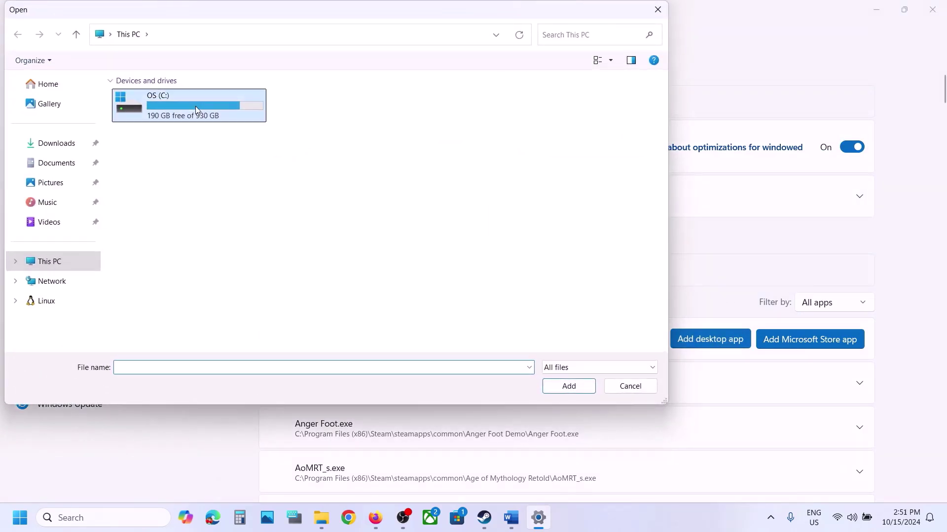
pyautogui.scroll(-3, 233, 245)
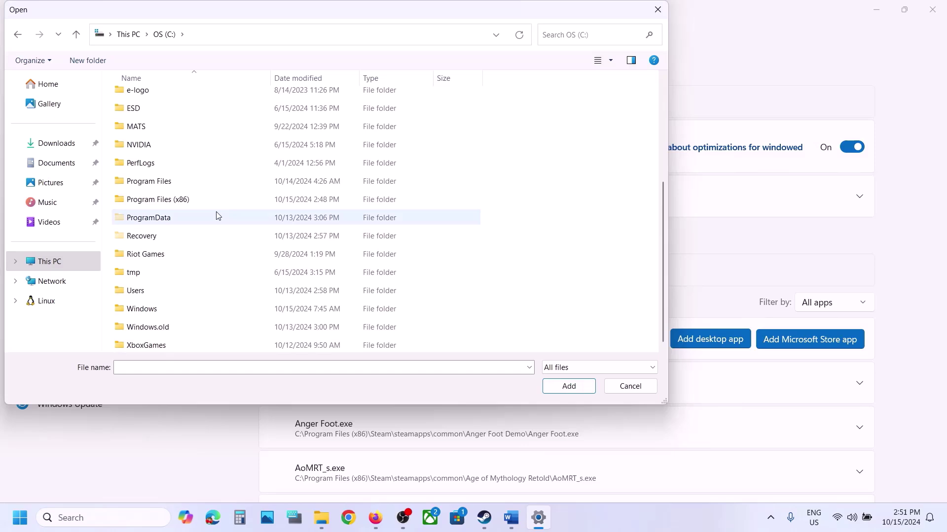
pyautogui.doubleClick(176, 200)
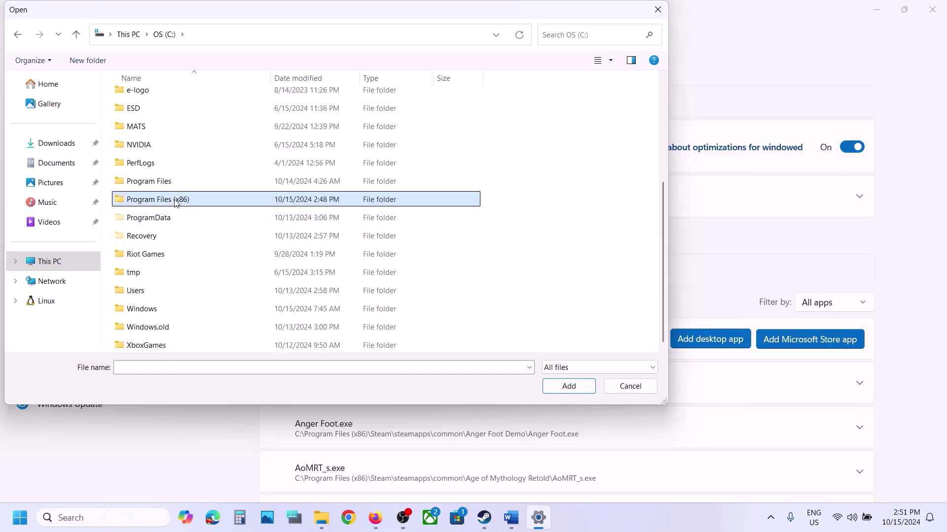
pyautogui.scroll(-3, 175, 203)
pyautogui.scroll(-3, 159, 261)
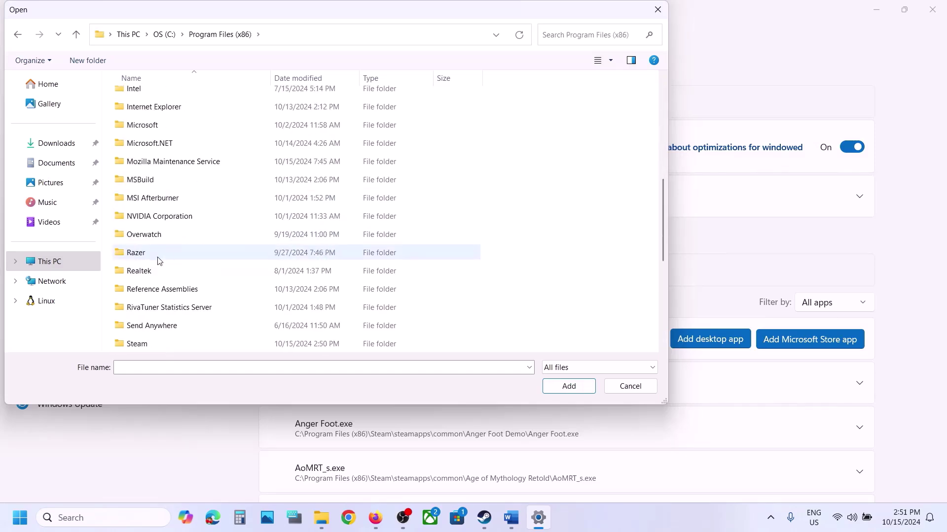
pyautogui.scroll(-1, 148, 287)
pyautogui.doubleClick(146, 284)
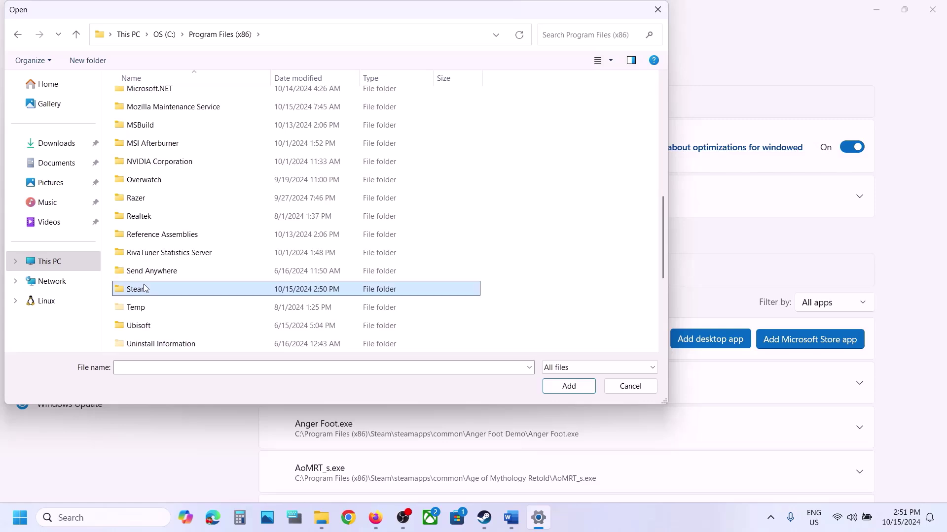
pyautogui.scroll(-3, 160, 203)
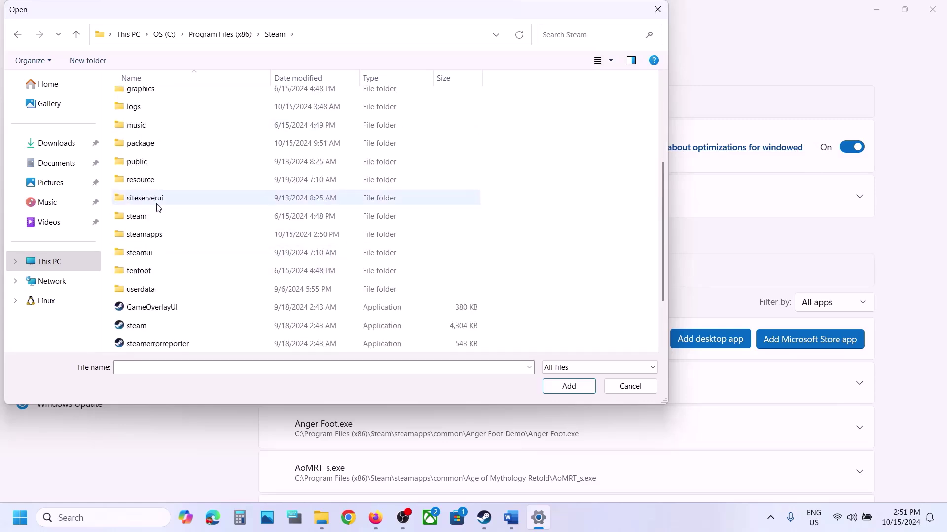
pyautogui.doubleClick(159, 238)
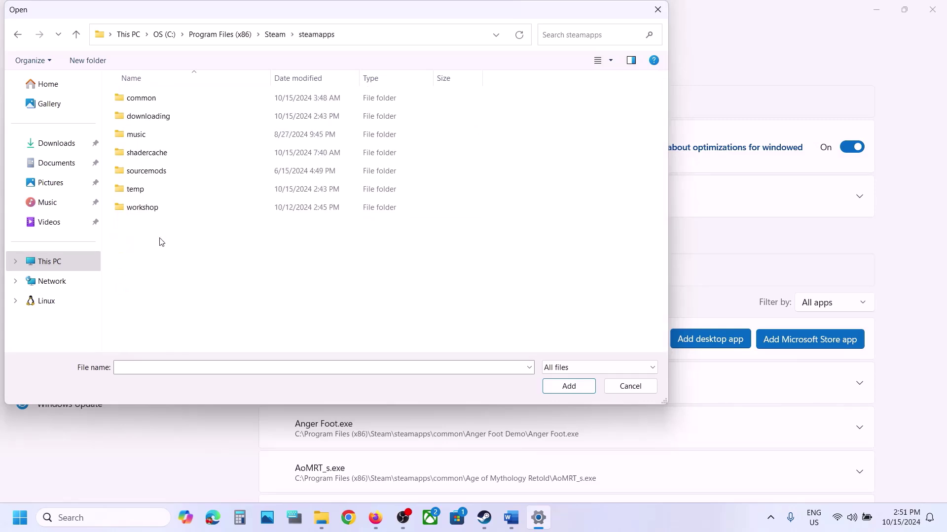
pyautogui.doubleClick(148, 99)
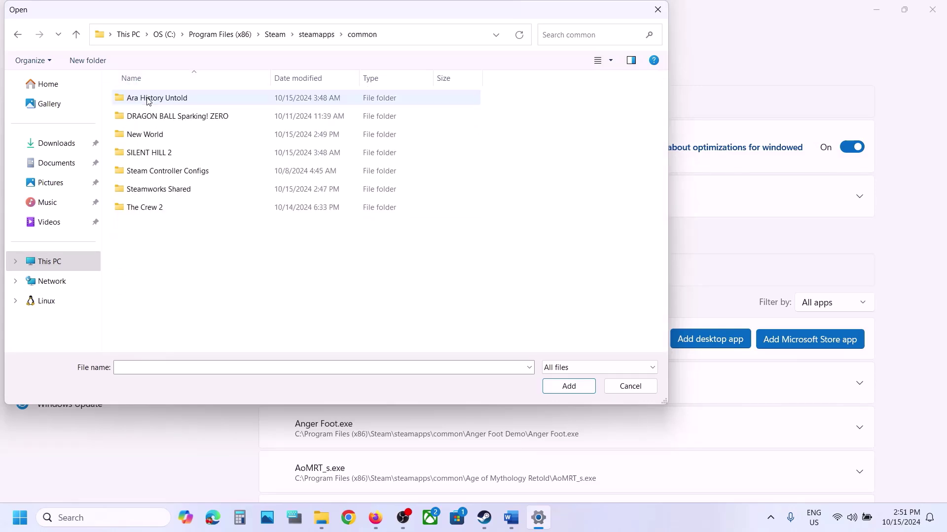
# Add the NewWorldLauncher application from the New World folder to the custom graphics settings
pyautogui.doubleClick(179, 130)
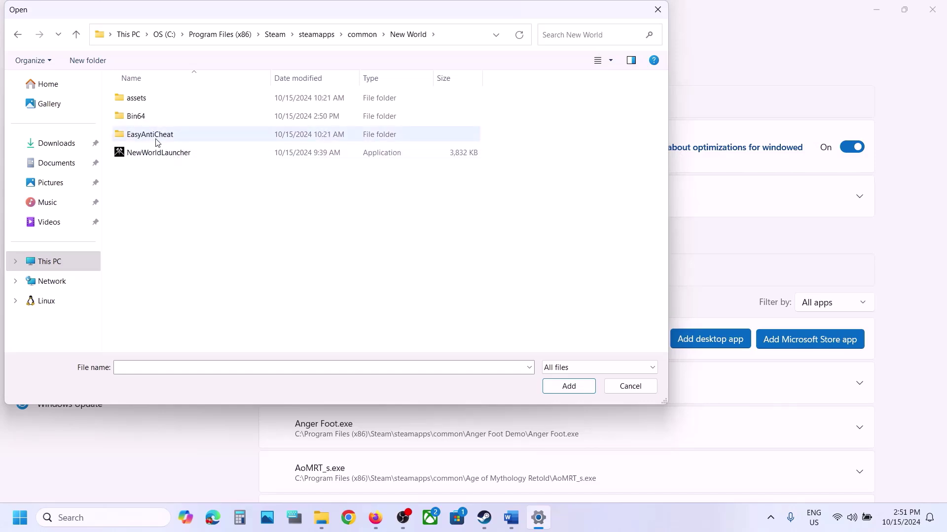
pyautogui.click(153, 151)
pyautogui.click(567, 386)
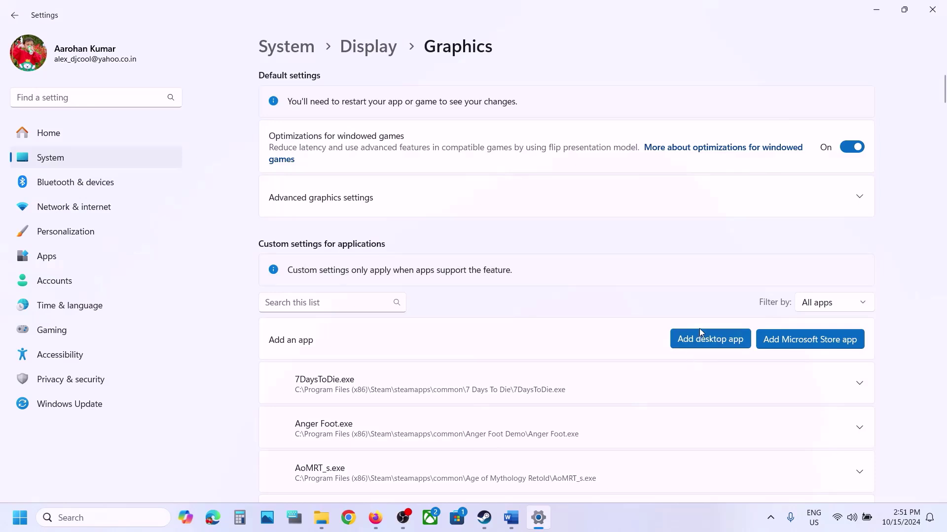
# Try to add the NewWorld application from the New World\Bin64 folder as another desktop app
pyautogui.click(700, 333)
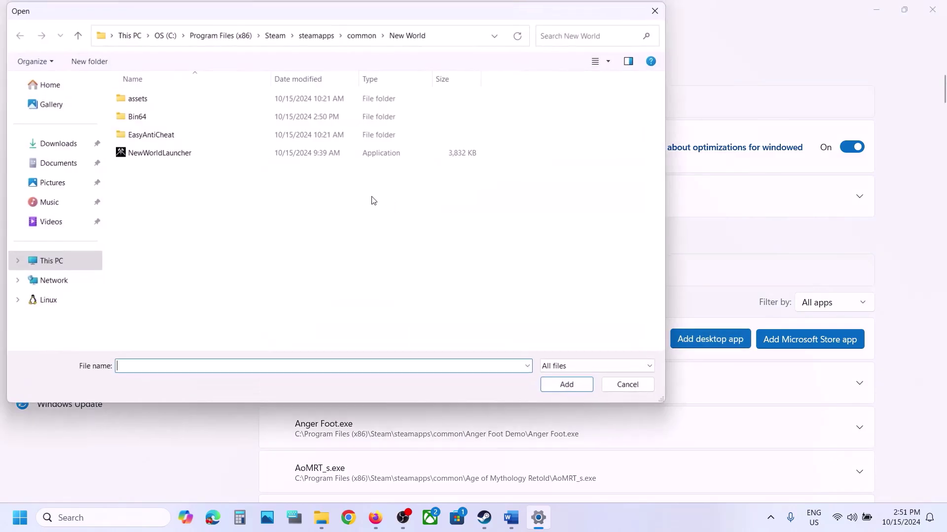
pyautogui.click(141, 119)
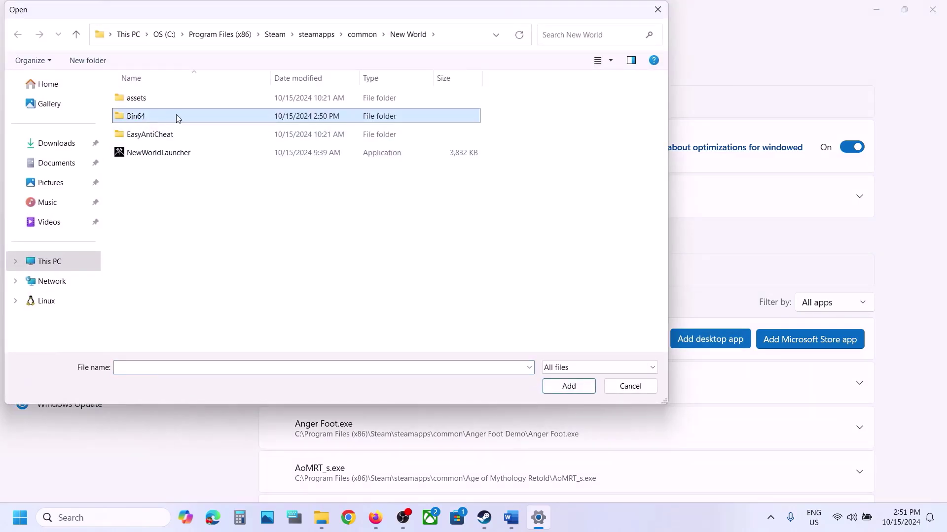
pyautogui.doubleClick(151, 117)
pyautogui.click(159, 134)
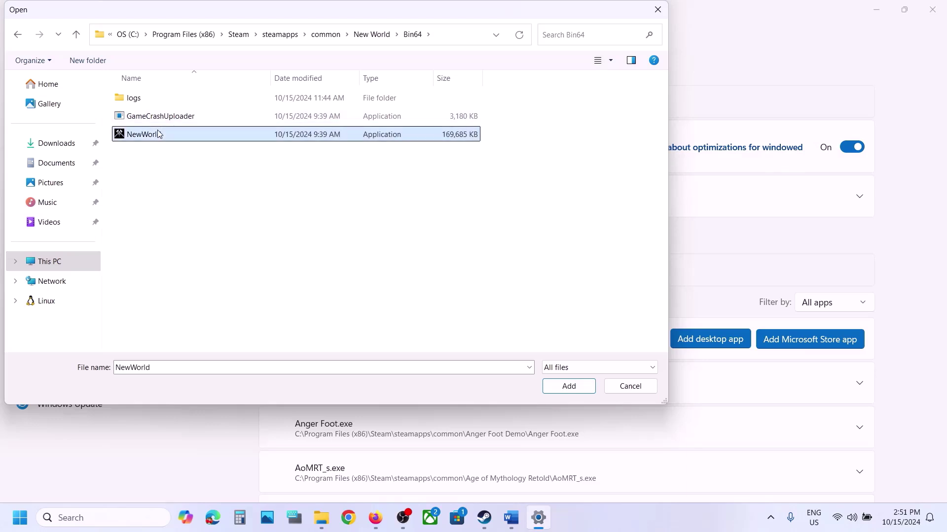
pyautogui.click(582, 388)
# Search the custom app list for "new world" and for "new", and expand the NewWorld entry's graphics options
pyautogui.scroll(-10, 584, 389)
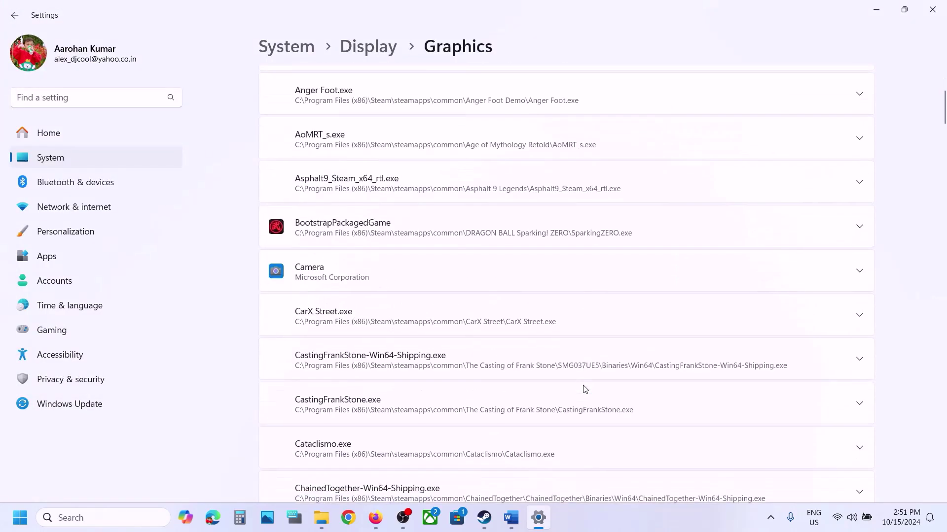
pyautogui.scroll(10, 584, 390)
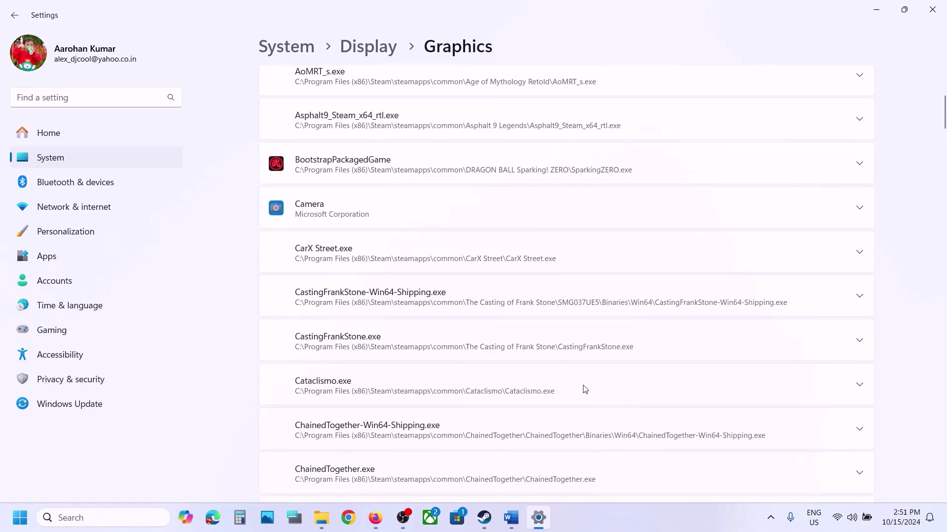
pyautogui.click(328, 308)
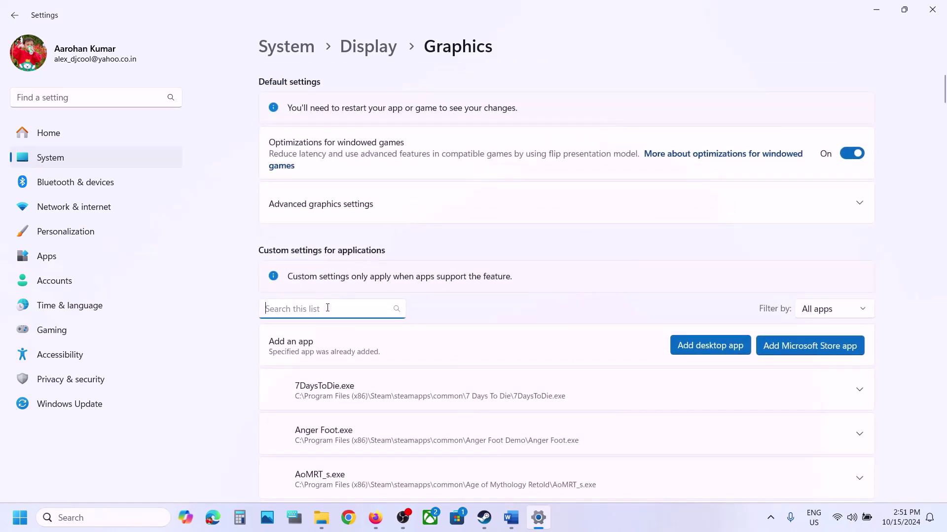
pyautogui.write('new world')
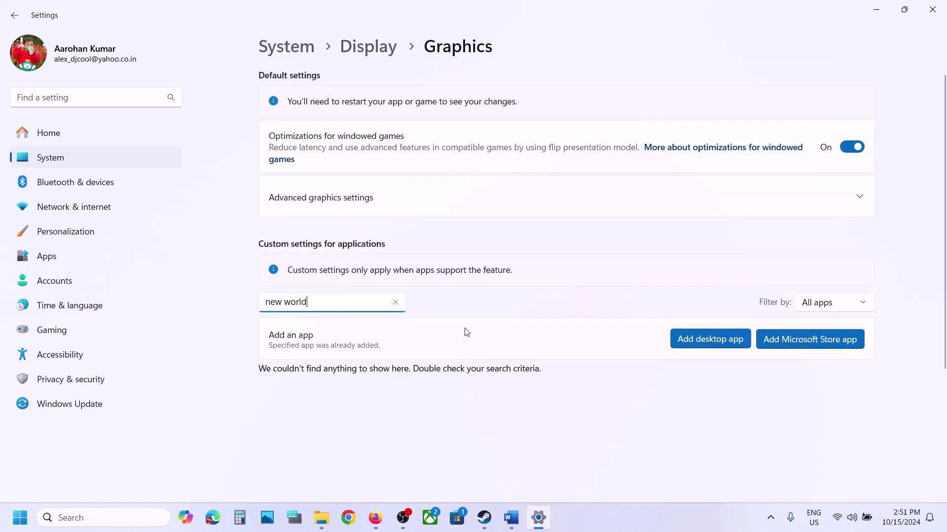
pyautogui.scroll(-3, 465, 332)
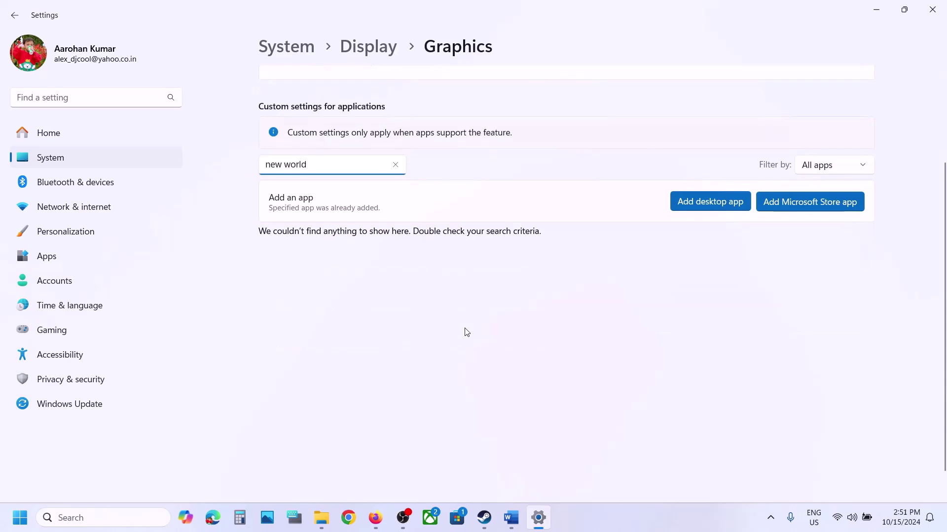
pyautogui.moveTo(317, 167); pyautogui.dragTo(188, 170)
pyautogui.press('BackSpace')
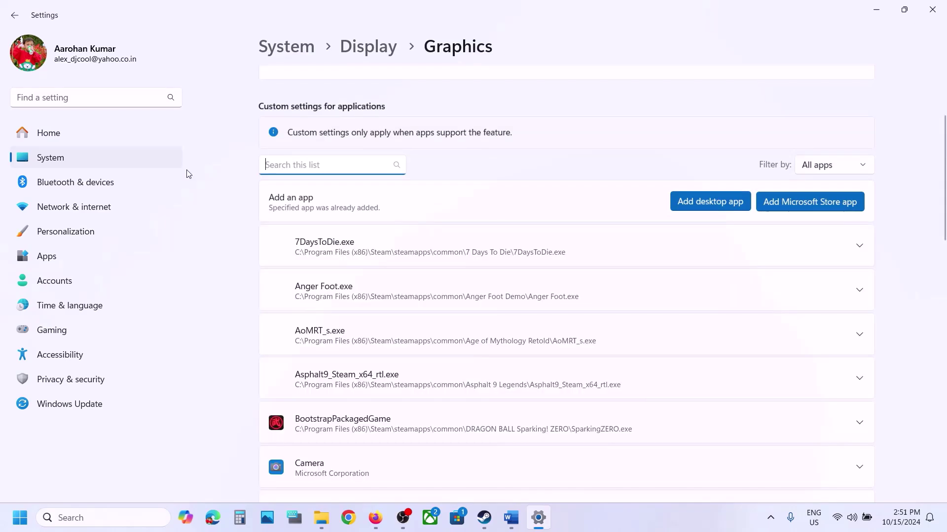
pyautogui.write('new')
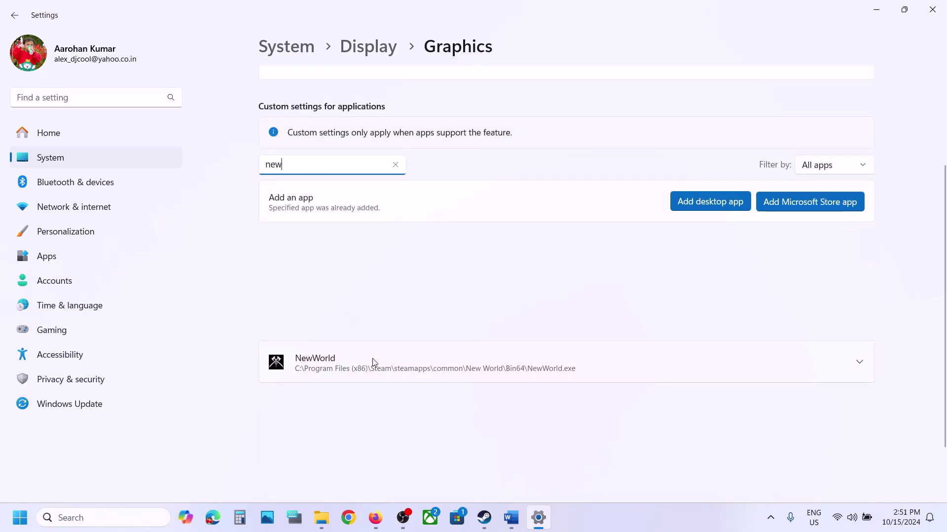
pyautogui.click(860, 362)
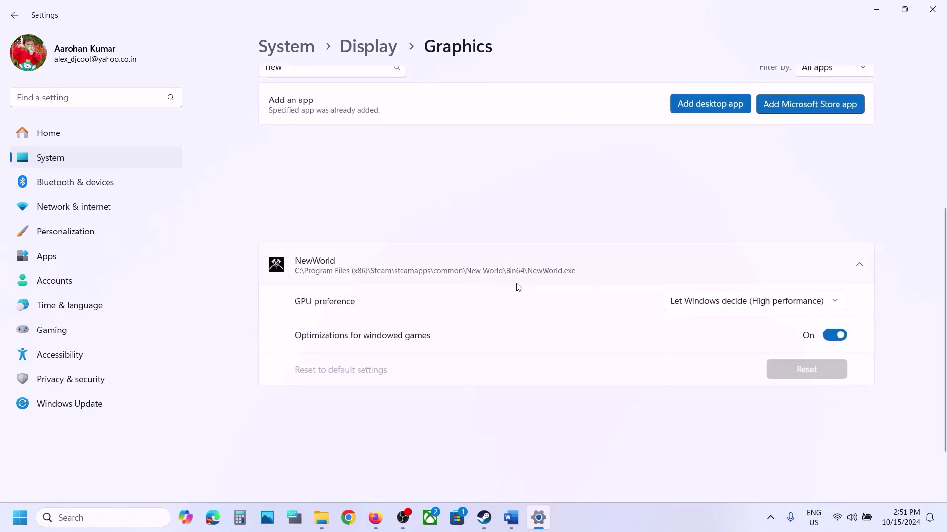
# Set NewWorld's GPU preference to High Performance (NVIDIA GeForce RTX 3050 Laptop GPU) and close Settings
pyautogui.click(832, 306)
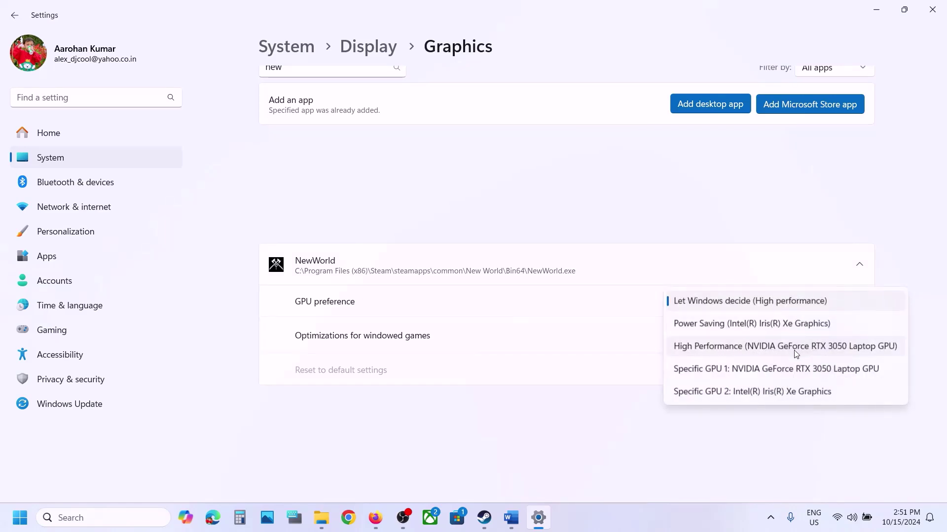
pyautogui.click(753, 351)
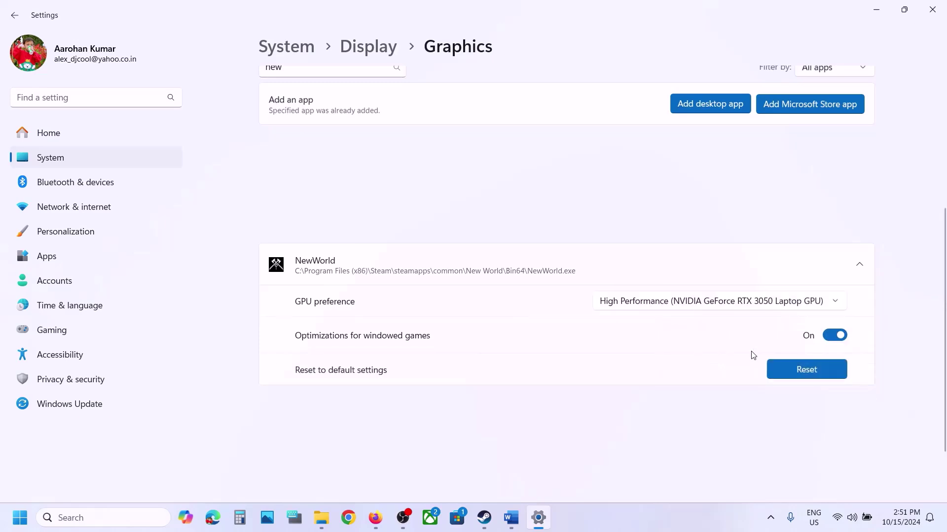
pyautogui.click(932, 9)
# Review Step 9 in the Word guide, about allowing the game in the antivirus program and Windows Security
pyautogui.scroll(-5, 396, 369)
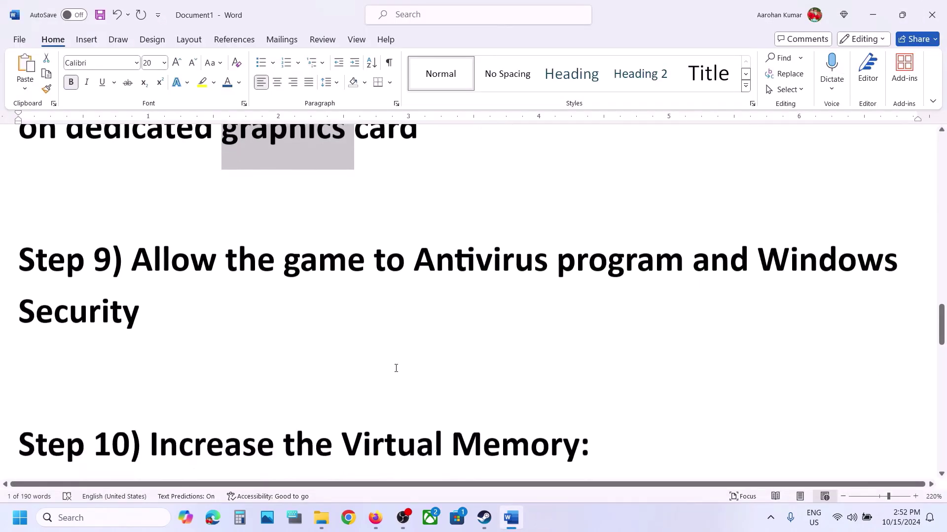
pyautogui.scroll(2, 395, 367)
pyautogui.moveTo(132, 351); pyautogui.dragTo(605, 354)
pyautogui.click(438, 406)
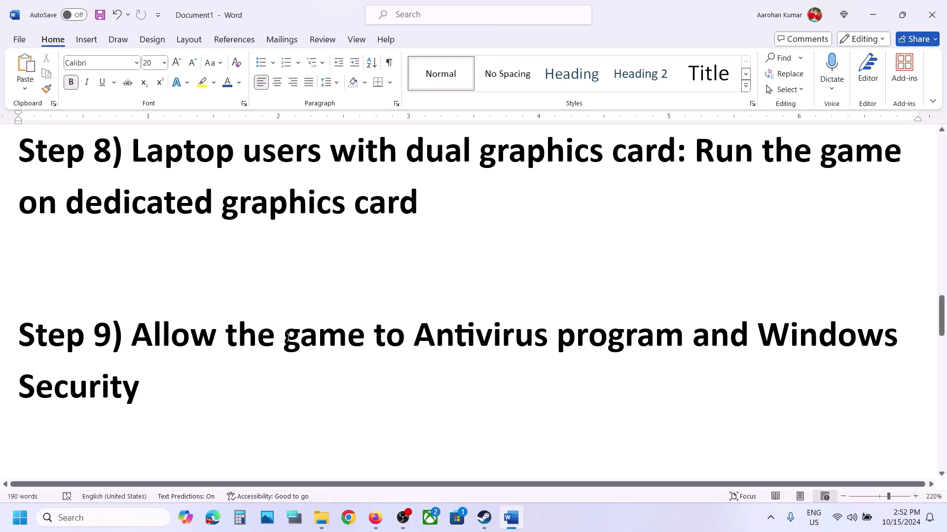
# Open the list of apps allowed through Controlled folder access in the Windows Security ransomware protection settings
pyautogui.moveTo(238, 340); pyautogui.dragTo(688, 340)
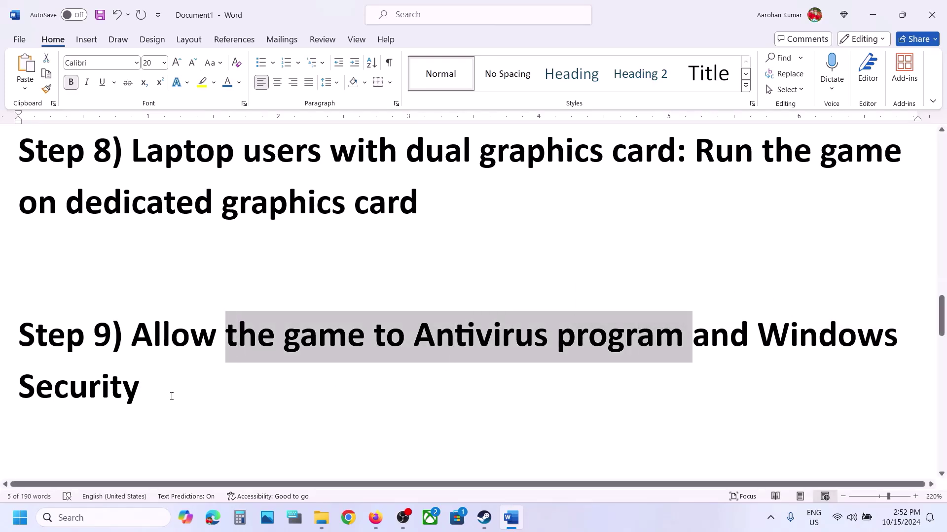
pyautogui.press('super+i')
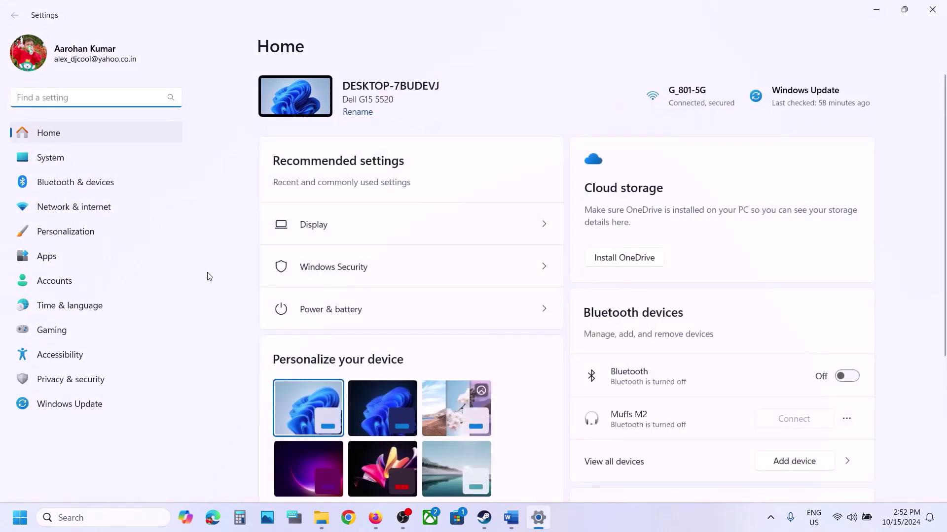
pyautogui.click(72, 387)
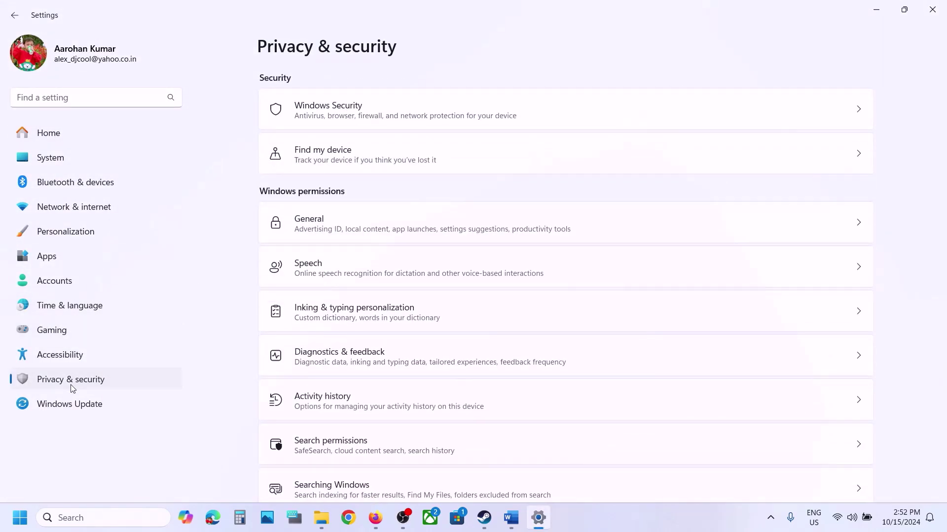
pyautogui.click(328, 117)
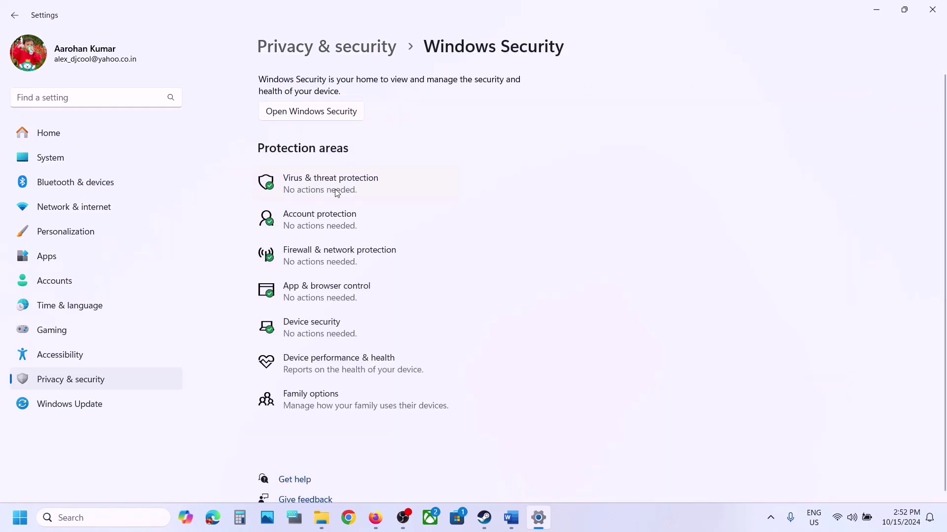
pyautogui.click(337, 192)
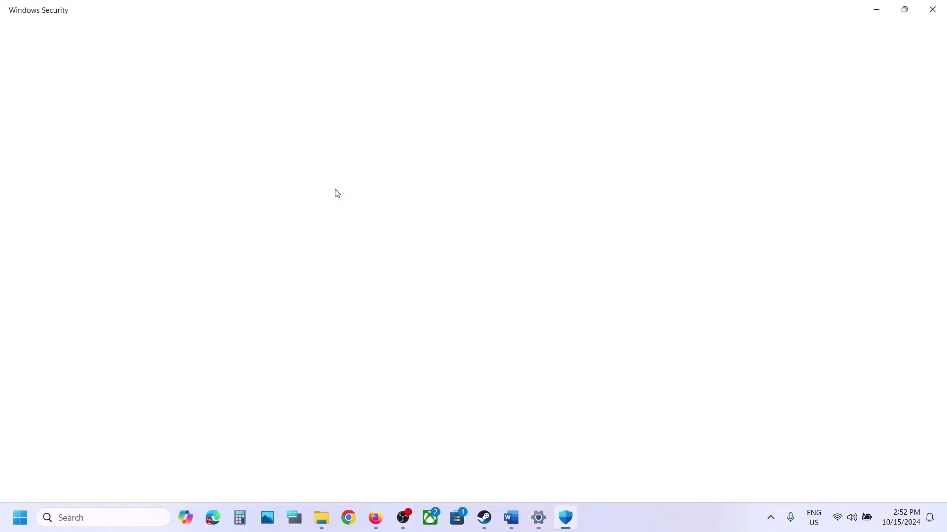
pyautogui.scroll(-3, 334, 192)
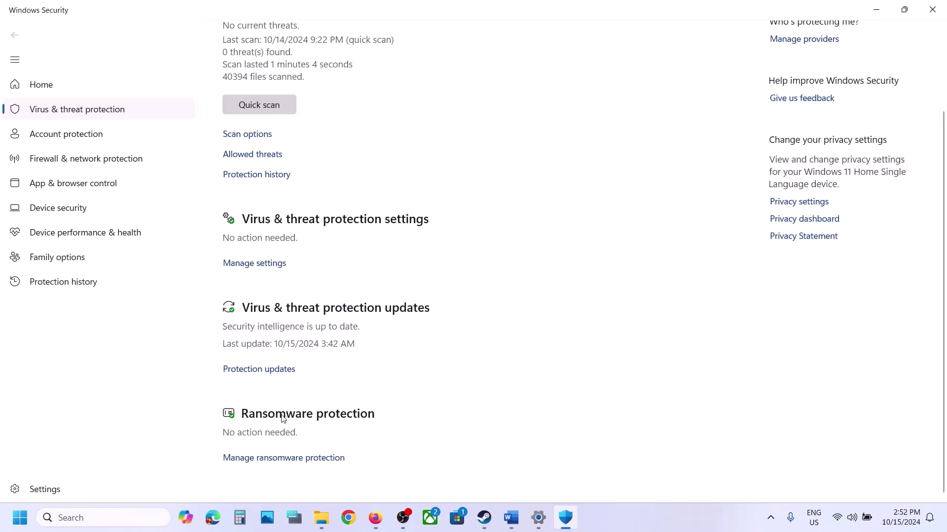
pyautogui.click(258, 465)
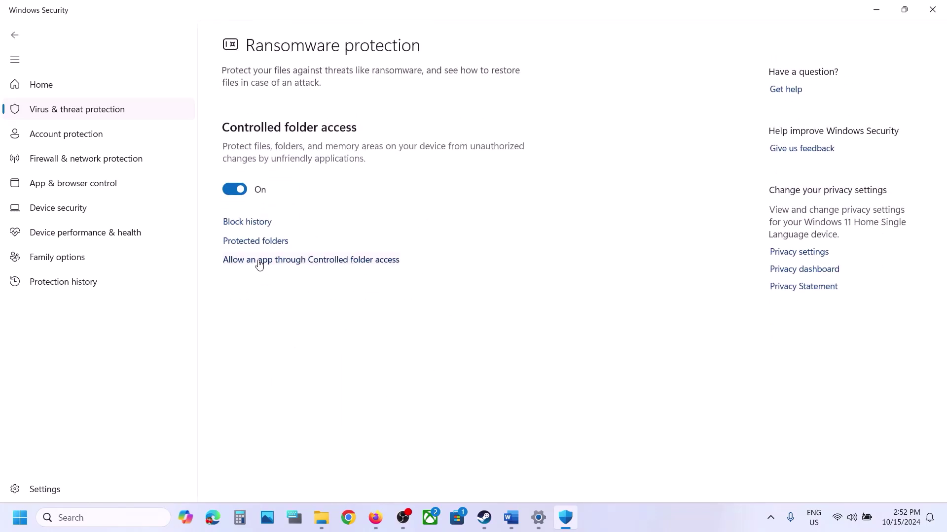
pyautogui.click(302, 261)
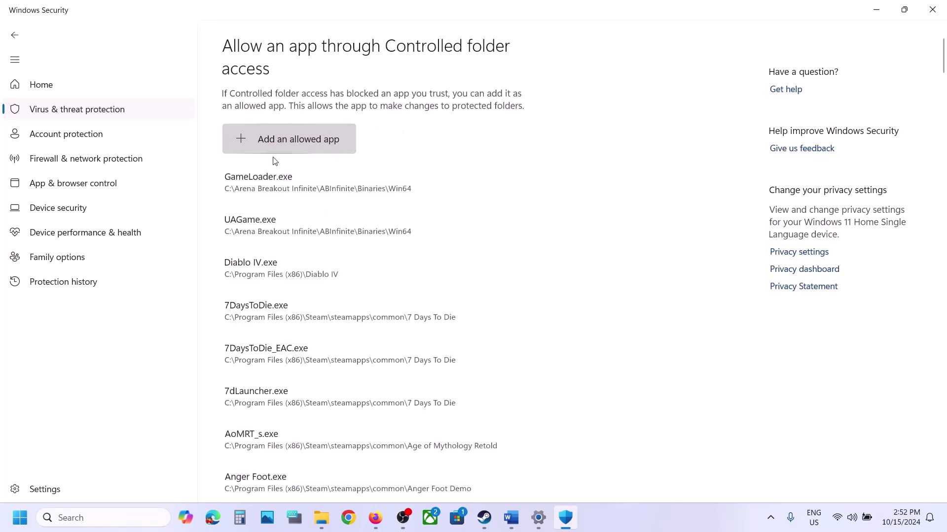
# Start adding an allowed app from all apps and browse to C:\Program Files (x86)
pyautogui.click(275, 147)
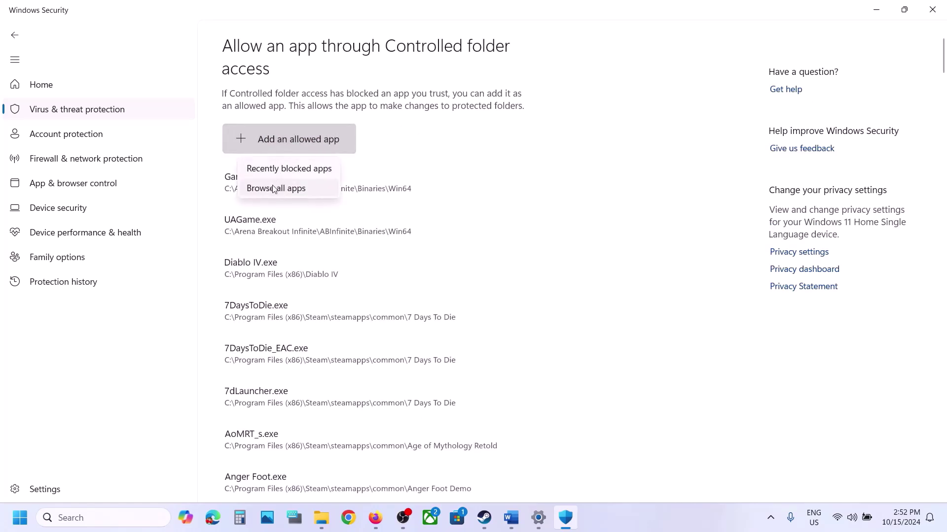
pyautogui.click(269, 191)
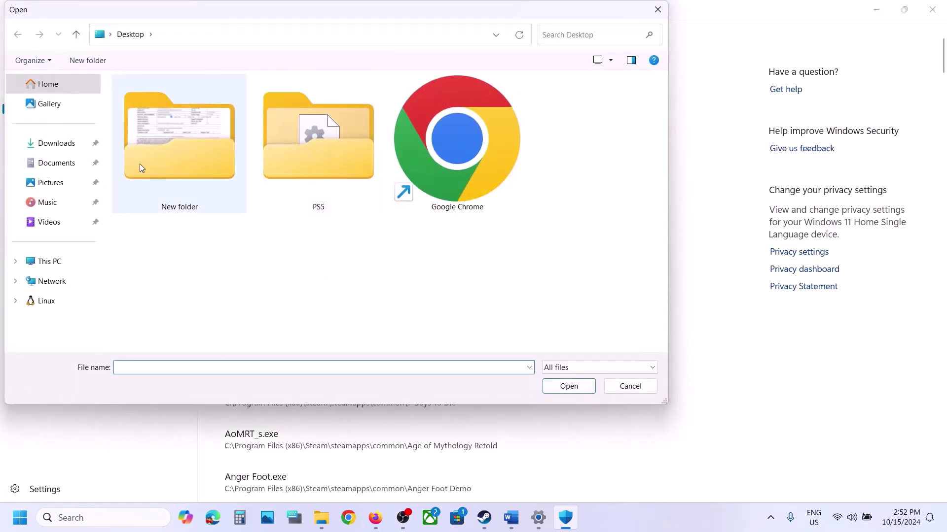
pyautogui.click(50, 265)
pyautogui.doubleClick(214, 123)
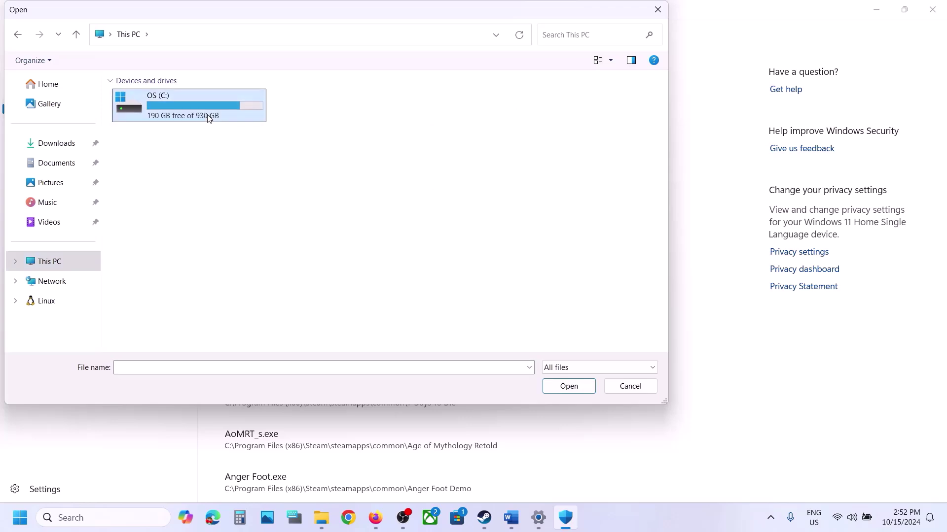
pyautogui.scroll(-3, 213, 212)
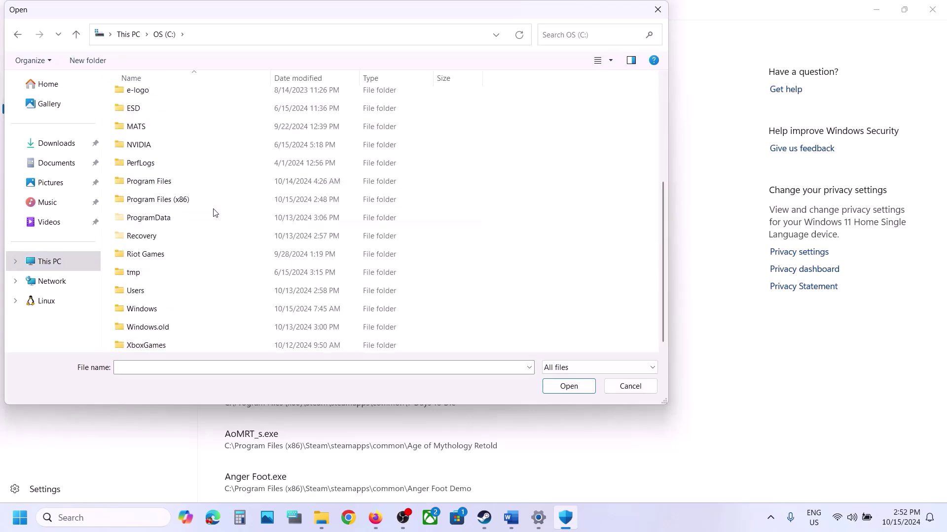
pyautogui.doubleClick(179, 203)
# Allow NewWorldLauncher from Steam\steamapps\common\New World through Controlled folder access
pyautogui.scroll(-5, 179, 206)
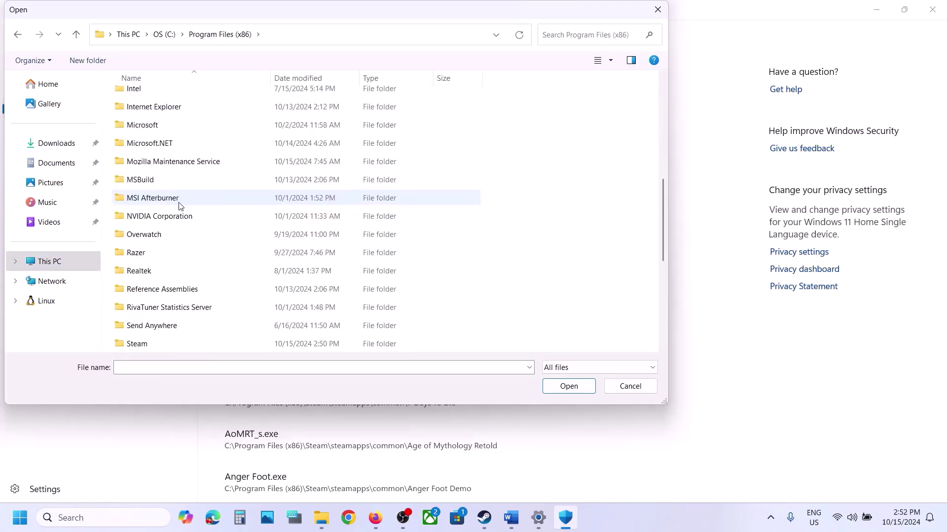
pyautogui.scroll(-5, 142, 269)
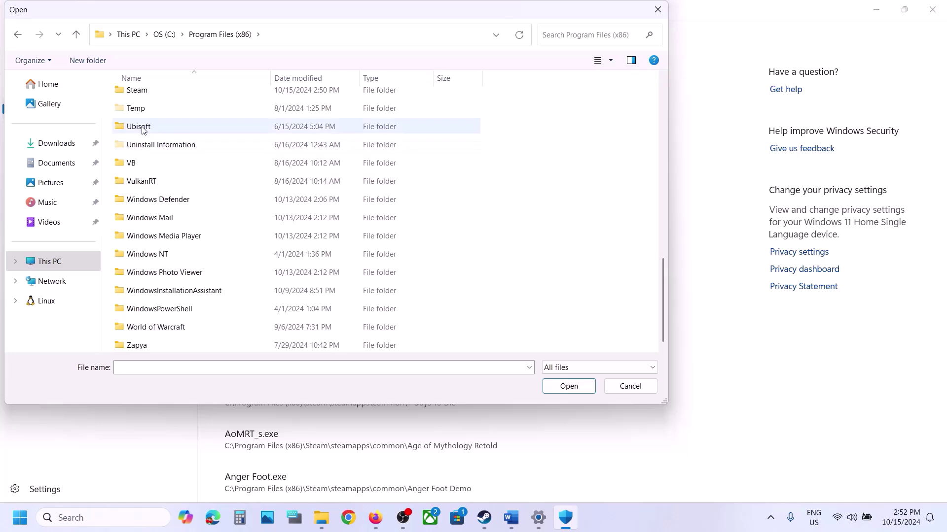
pyautogui.doubleClick(152, 91)
pyautogui.scroll(-5, 166, 203)
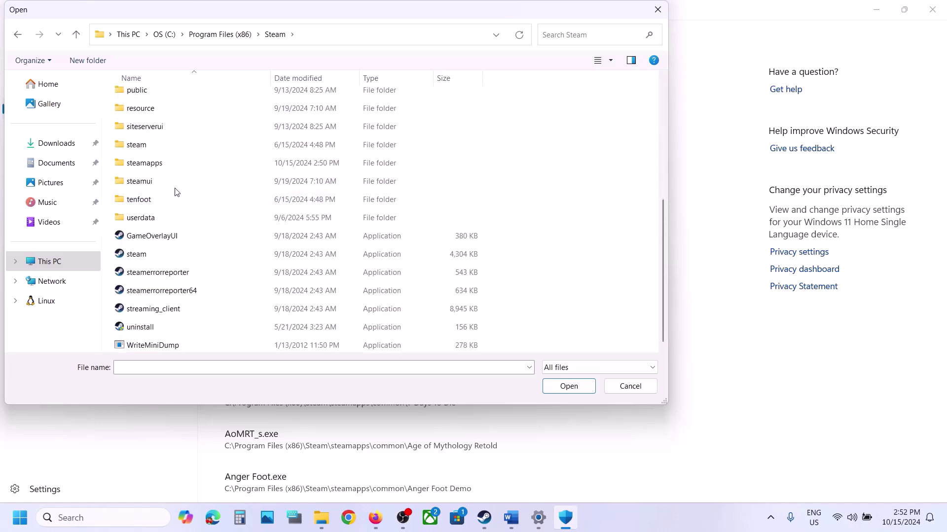
pyautogui.doubleClick(160, 166)
pyautogui.doubleClick(146, 97)
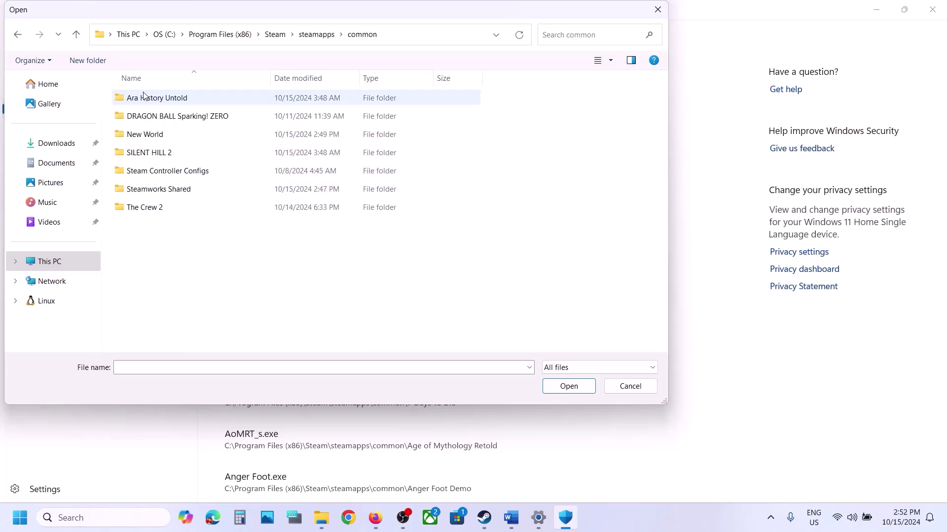
pyautogui.click(148, 135)
pyautogui.doubleClick(148, 134)
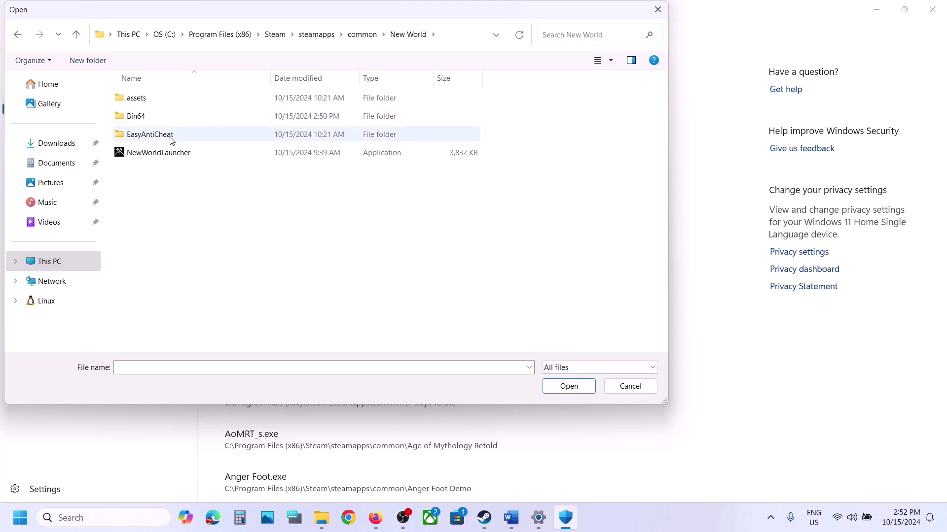
pyautogui.click(166, 156)
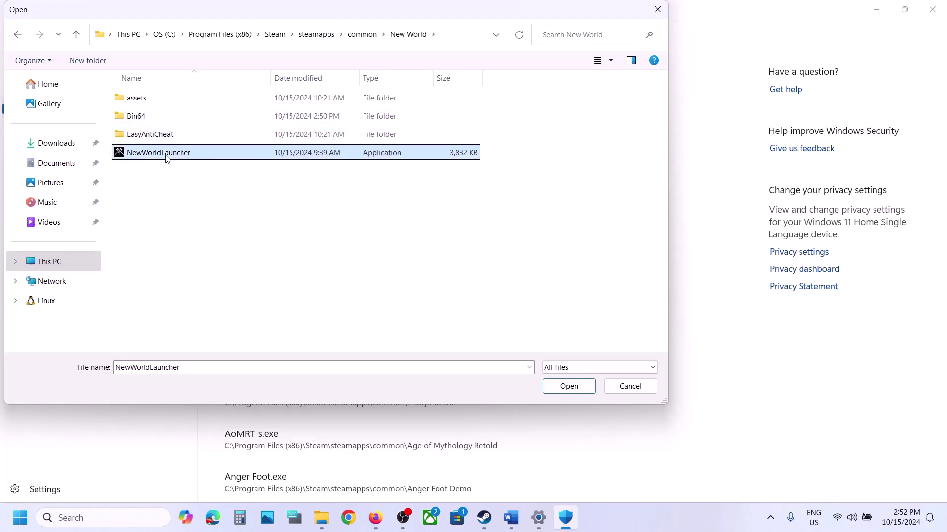
pyautogui.click(567, 388)
# Allow the NewWorld application from the New World\Bin64 folder through Controlled folder access
pyautogui.click(319, 138)
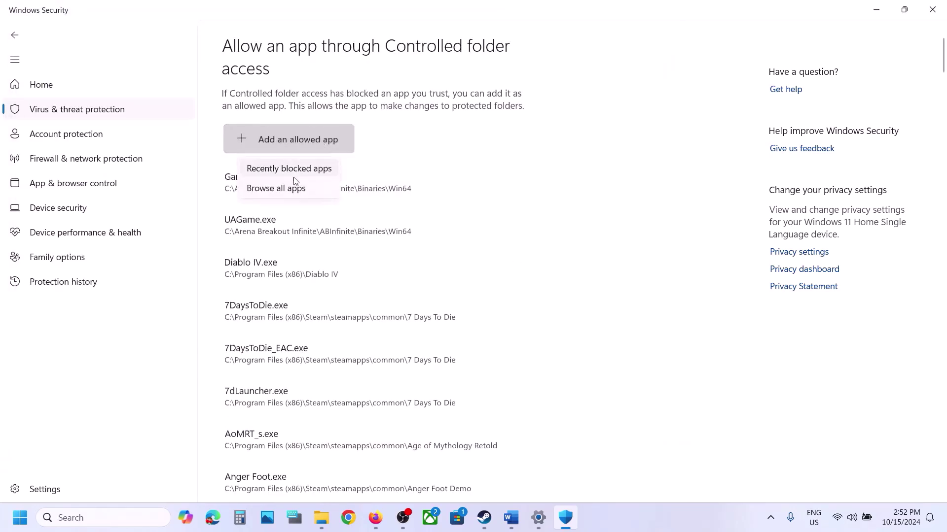
pyautogui.click(290, 188)
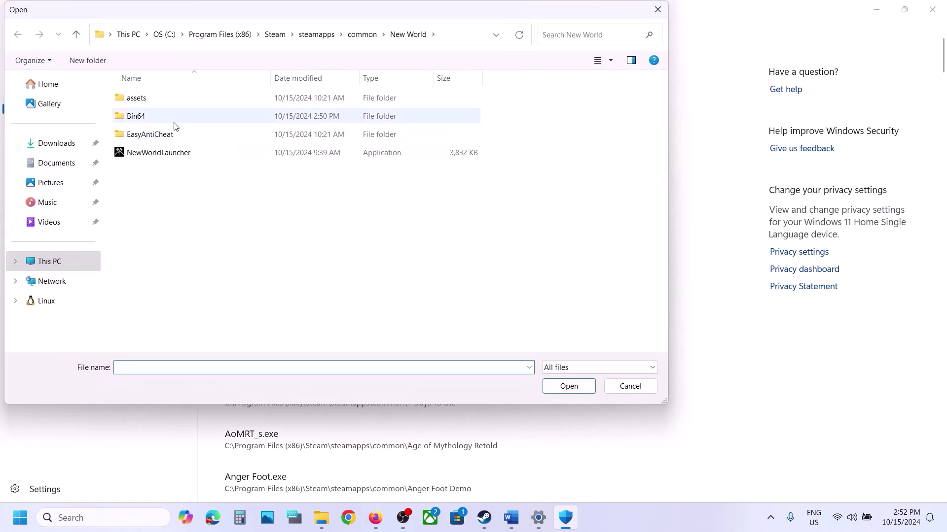
pyautogui.doubleClick(150, 119)
pyautogui.click(140, 137)
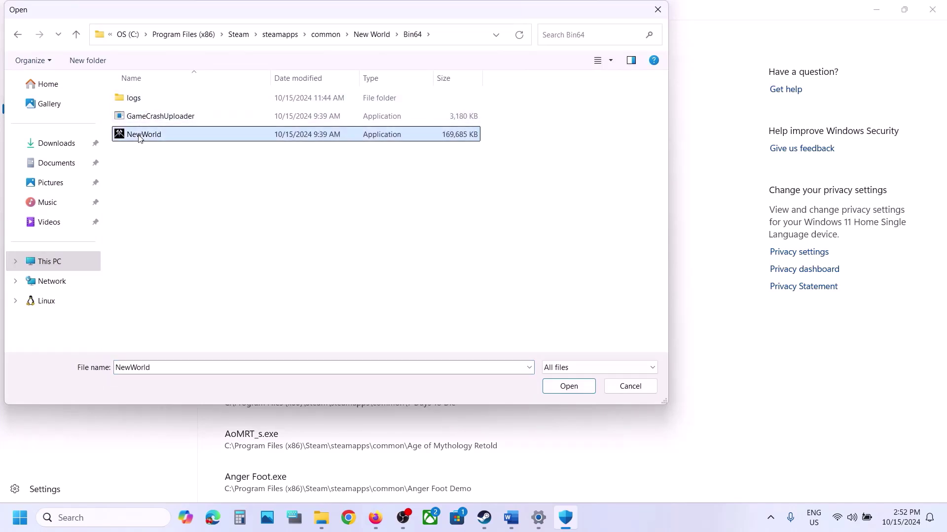
pyautogui.click(569, 386)
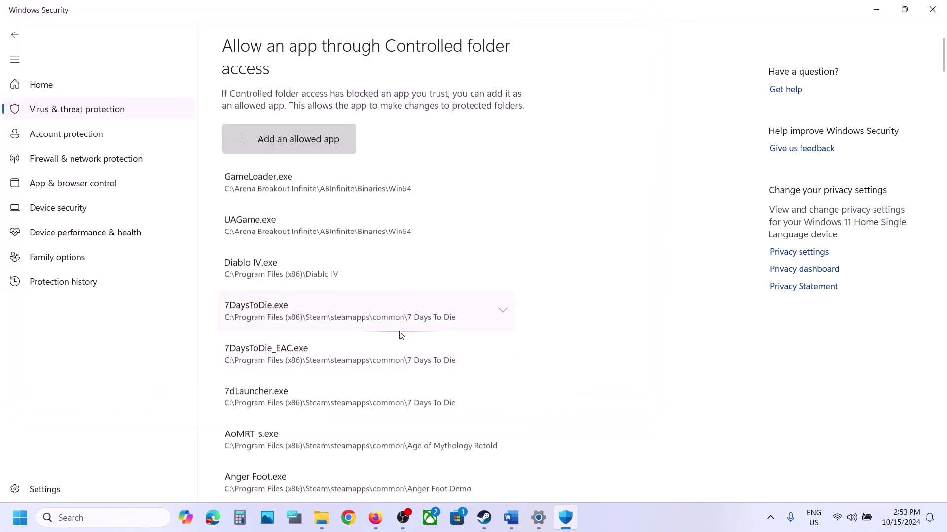
# Open the Windows Defender Firewall allowed apps list in Control Panel and unlock its settings for changes
pyautogui.click(92, 518)
pyautogui.write('control')
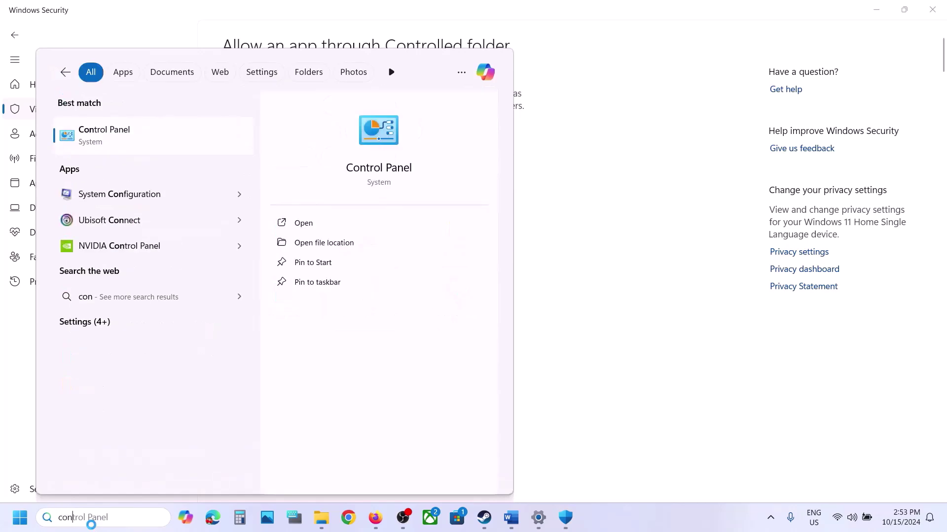
pyautogui.press('Return')
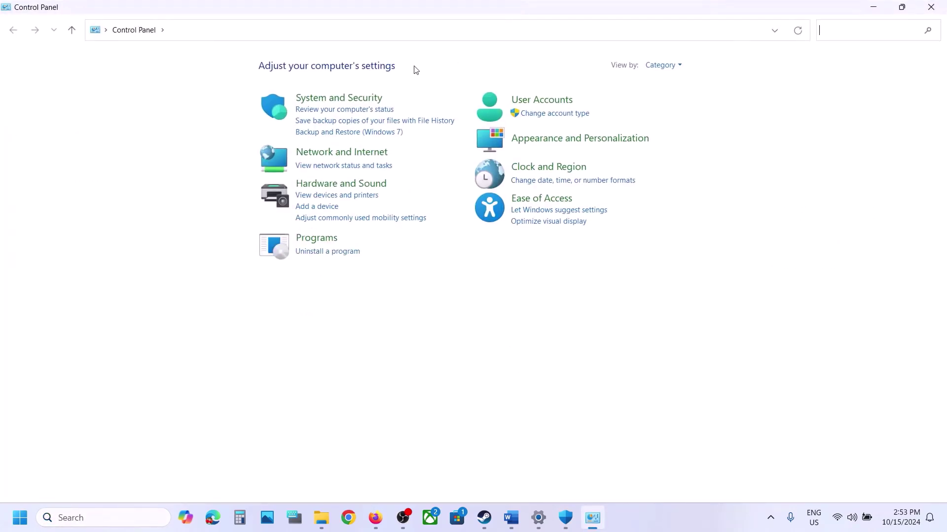
pyautogui.click(348, 98)
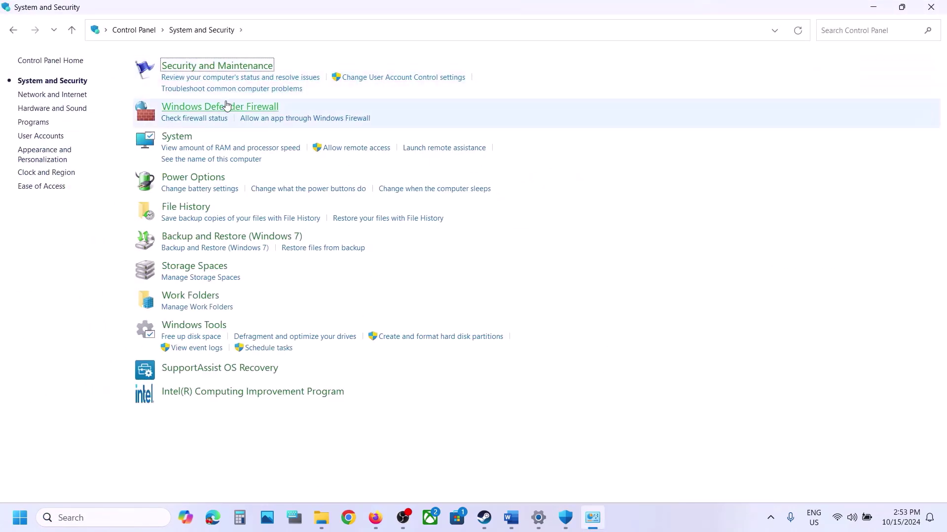
pyautogui.click(225, 106)
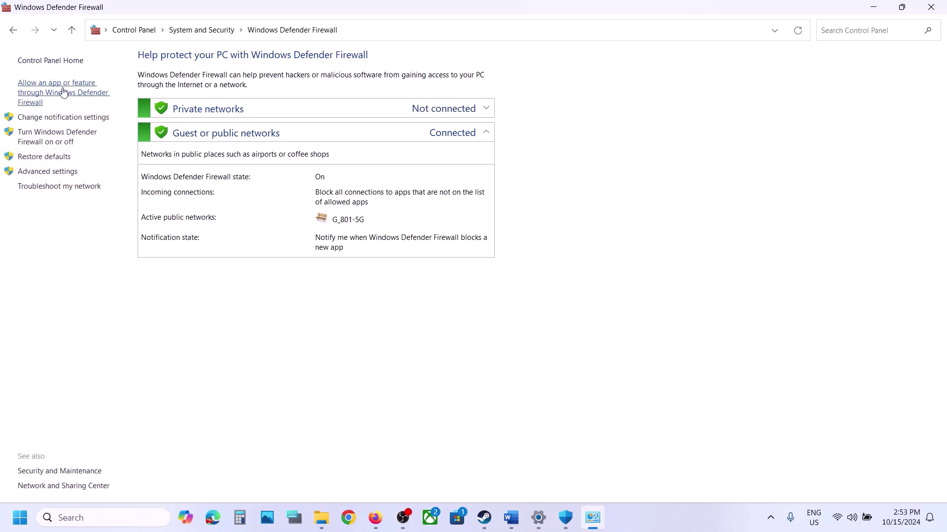
pyautogui.click(64, 95)
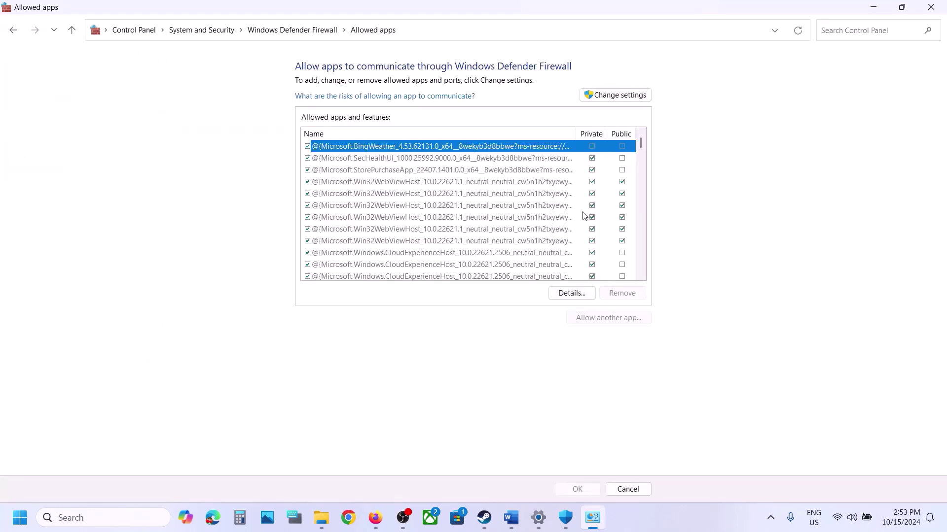
pyautogui.click(619, 95)
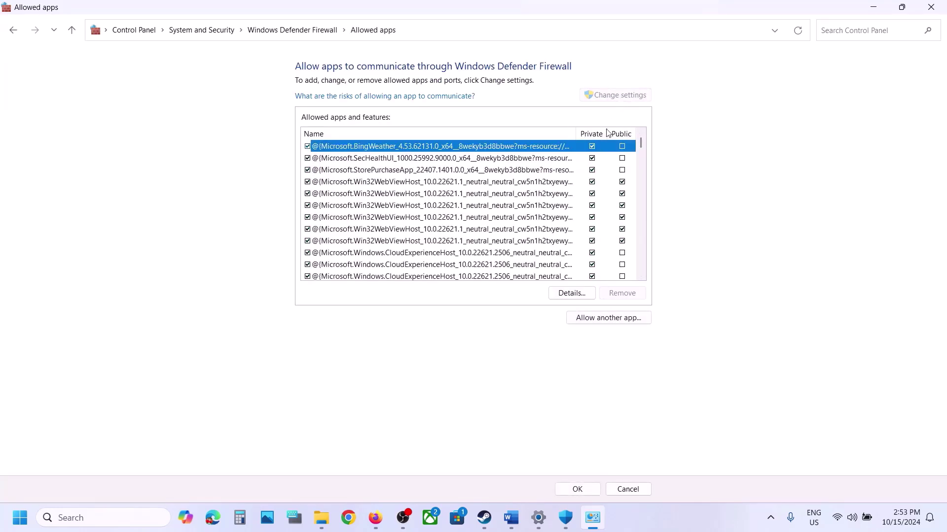
# Start adding another allowed app to the firewall and browse to C:\Program Files (x86)\Steam
pyautogui.click(593, 318)
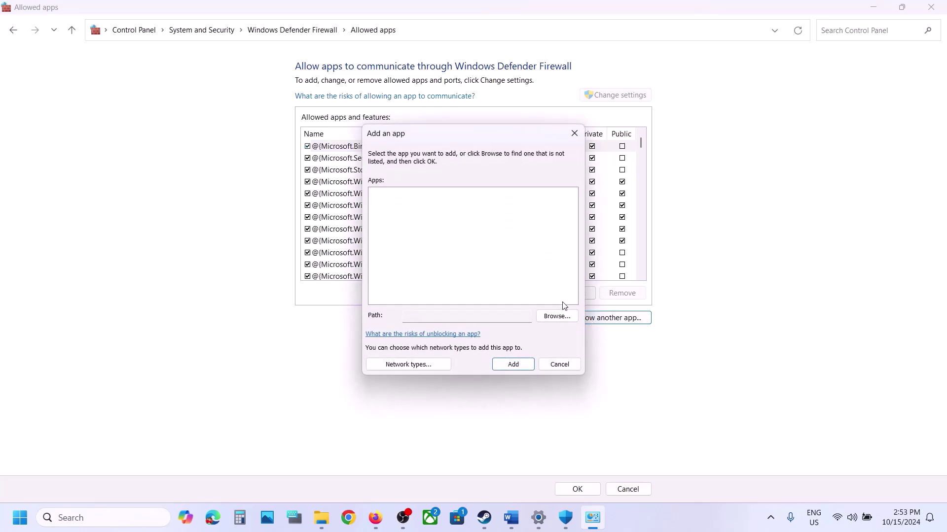
pyautogui.click(556, 318)
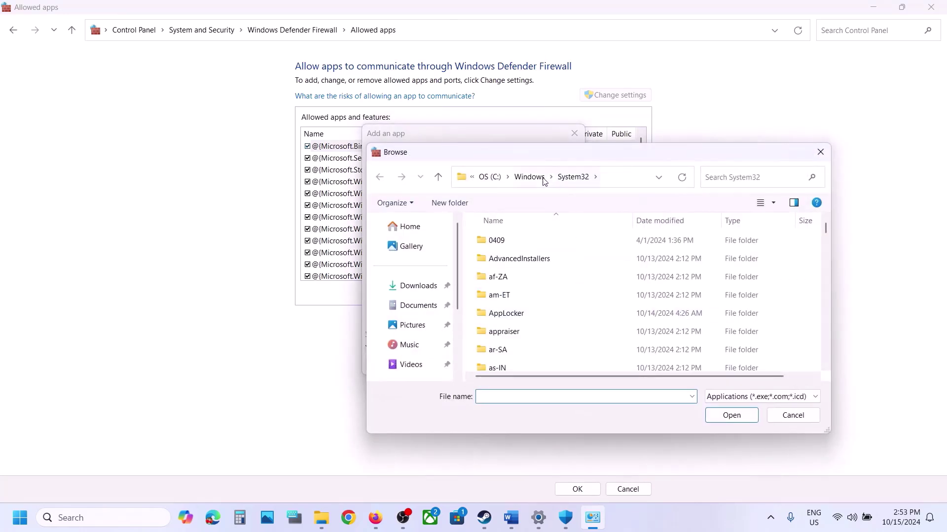
pyautogui.click(490, 177)
pyautogui.scroll(2, 526, 291)
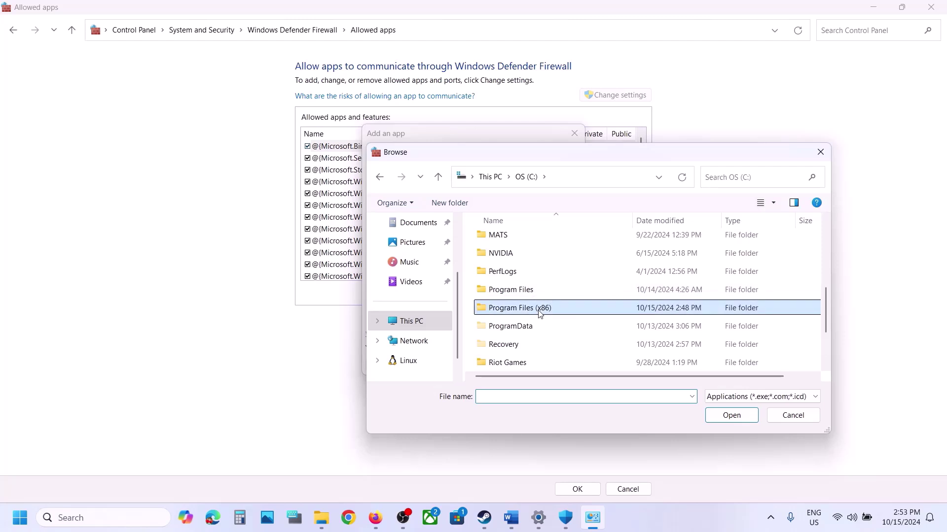
pyautogui.doubleClick(539, 310)
pyautogui.scroll(-3, 539, 315)
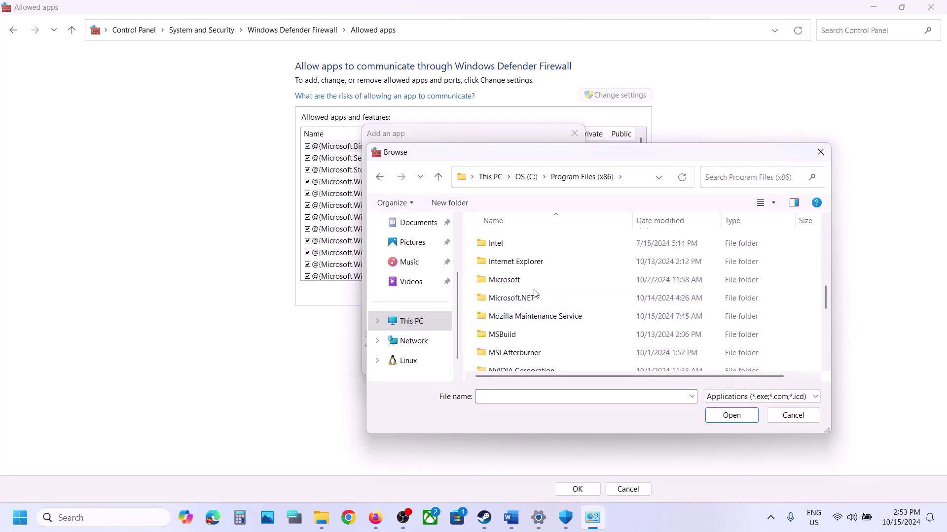
pyautogui.scroll(-5, 533, 296)
pyautogui.doubleClick(513, 327)
# Add the NewWorld application from steamapps\common\New World\Bin64 to the firewall's allowed apps
pyautogui.scroll(-5, 513, 321)
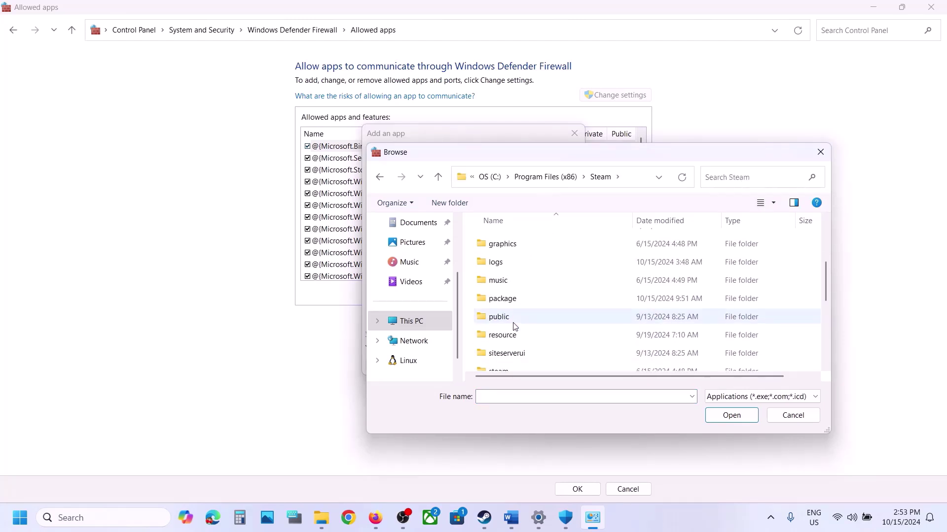
pyautogui.doubleClick(506, 252)
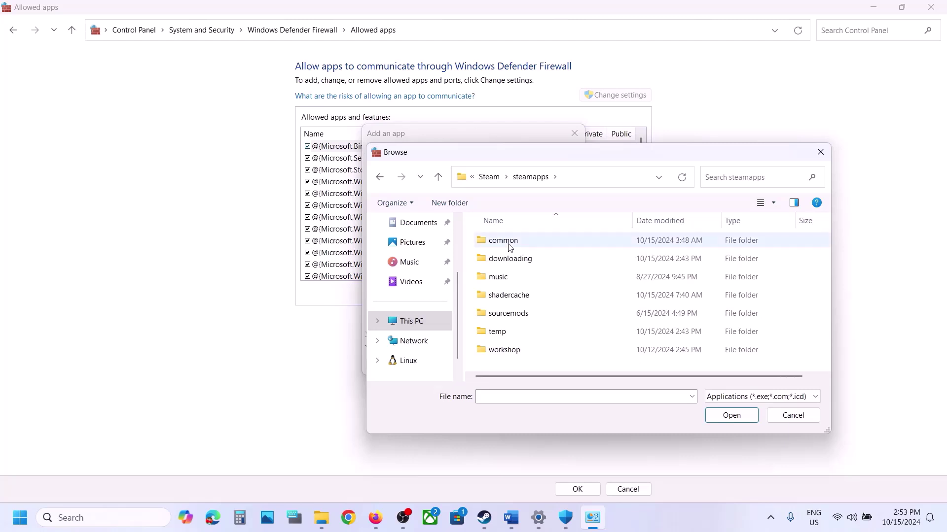
pyautogui.doubleClick(508, 244)
pyautogui.doubleClick(532, 278)
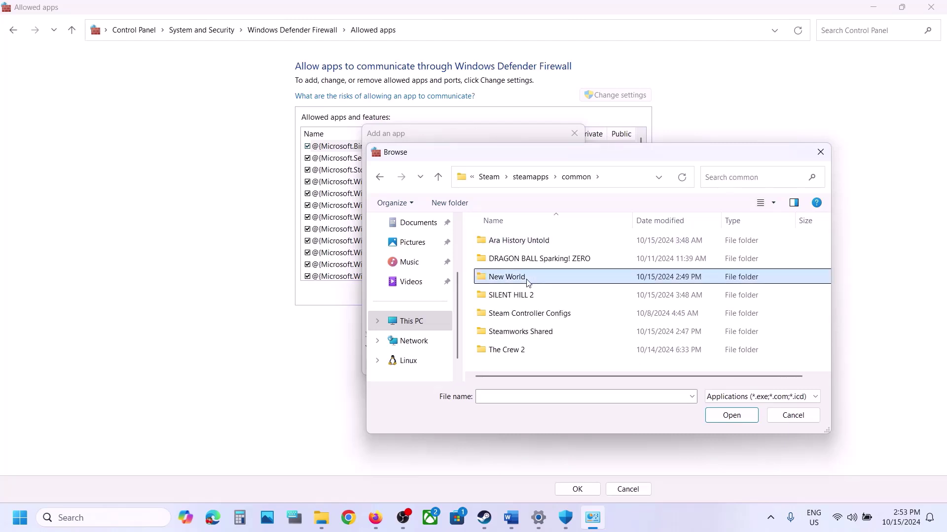
pyautogui.doubleClick(503, 256)
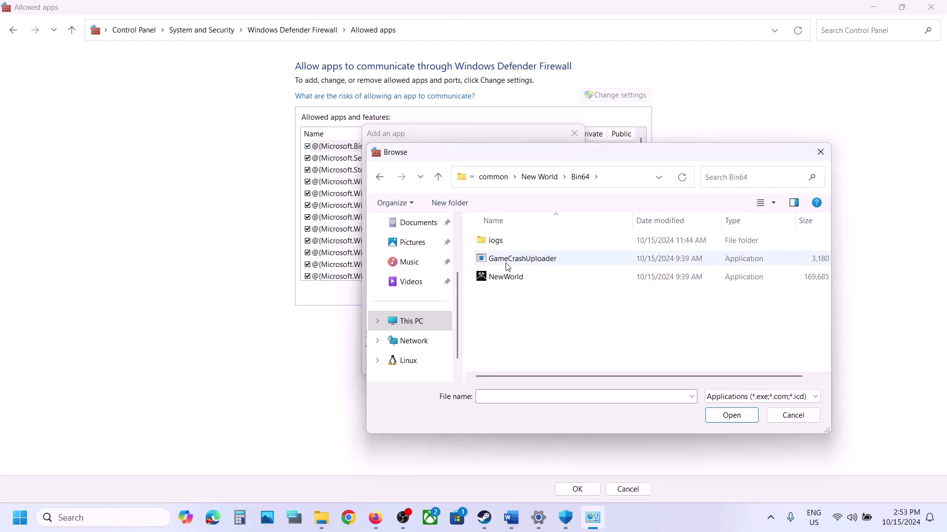
pyautogui.click(507, 277)
pyautogui.click(740, 415)
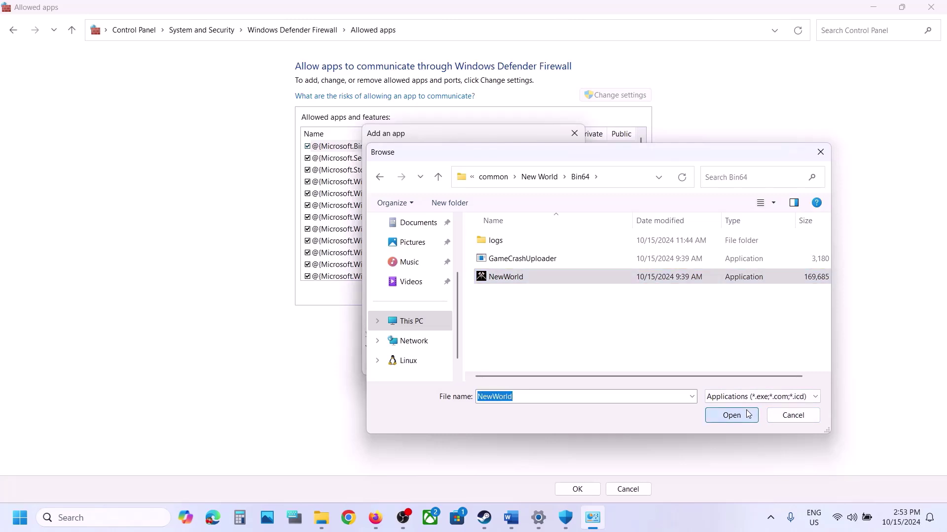
pyautogui.click(513, 365)
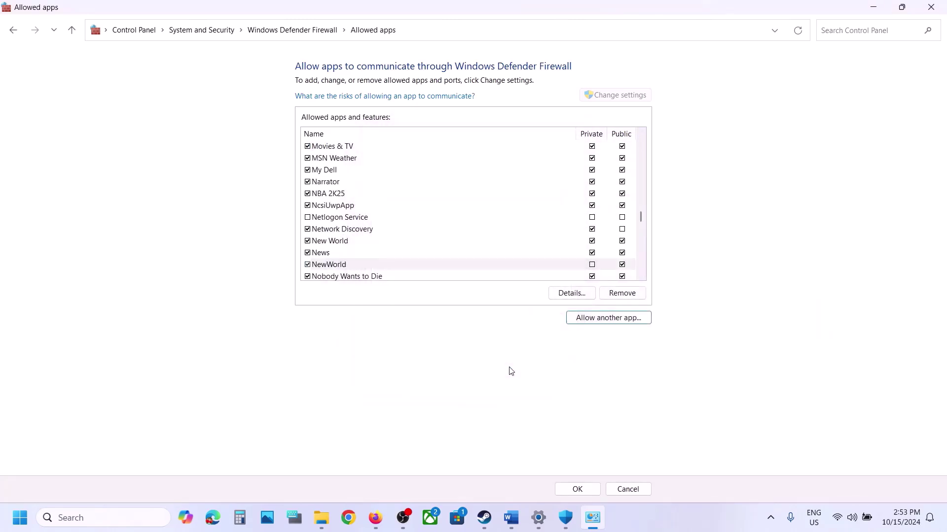
# Save the allowed apps list with the NewWorld entry and close the firewall, Windows Security and Settings windows
pyautogui.click(339, 267)
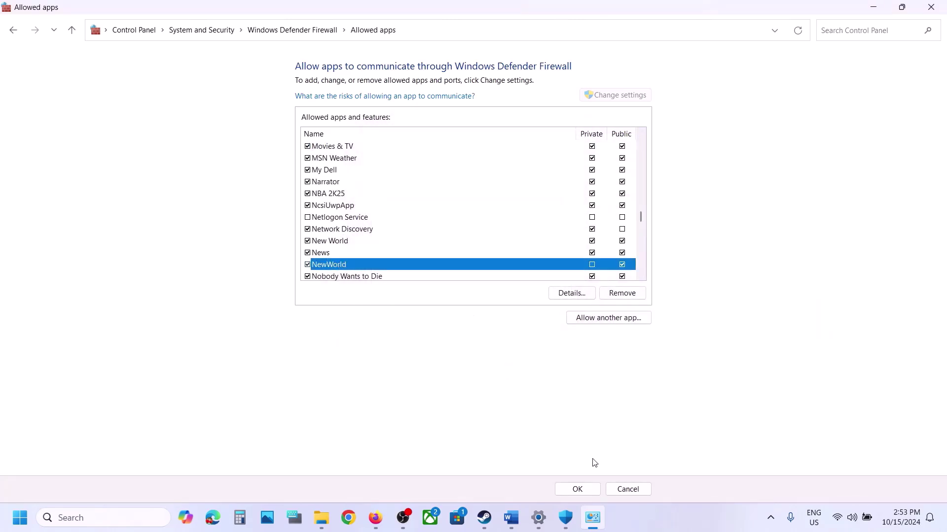
pyautogui.click(577, 489)
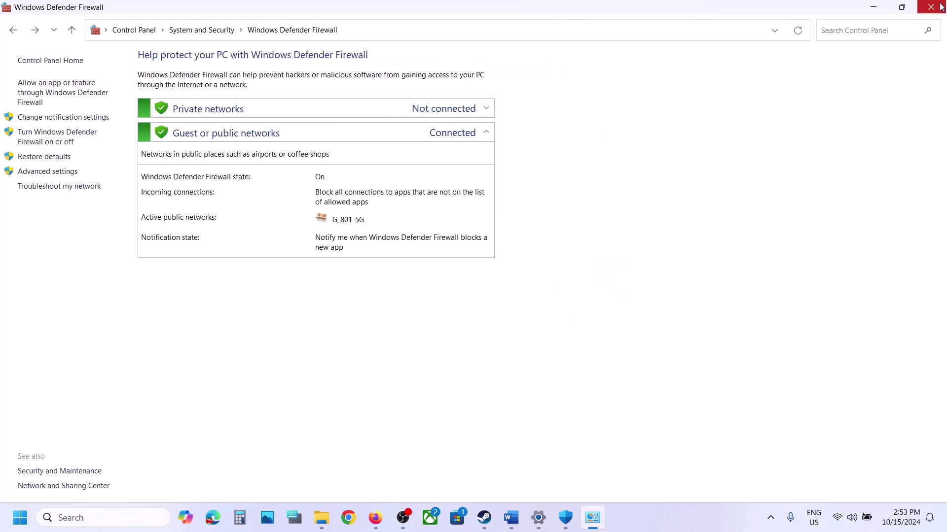
pyautogui.click(941, 9)
pyautogui.click(941, 8)
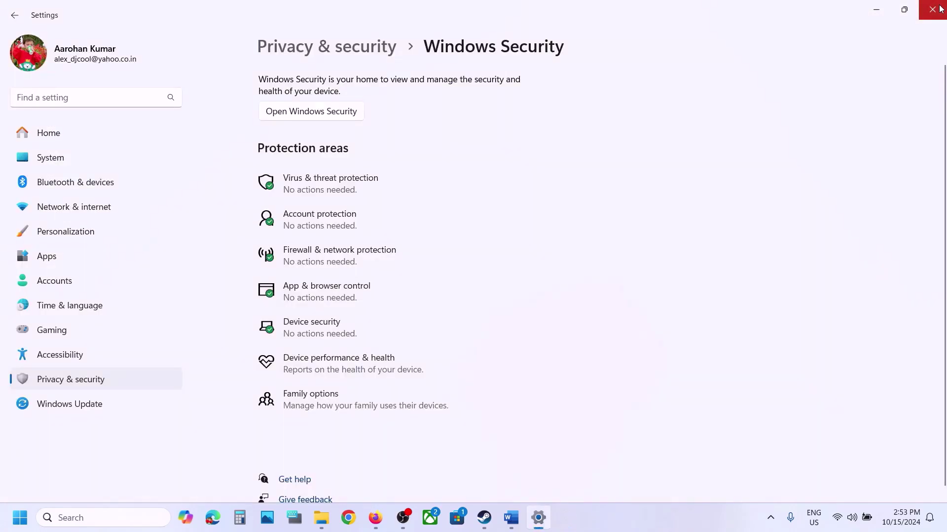
pyautogui.click(940, 9)
# Copy "View Advanced system settings" from the Word notes and use it in Windows search to open that Control Panel item
pyautogui.scroll(-6, 378, 368)
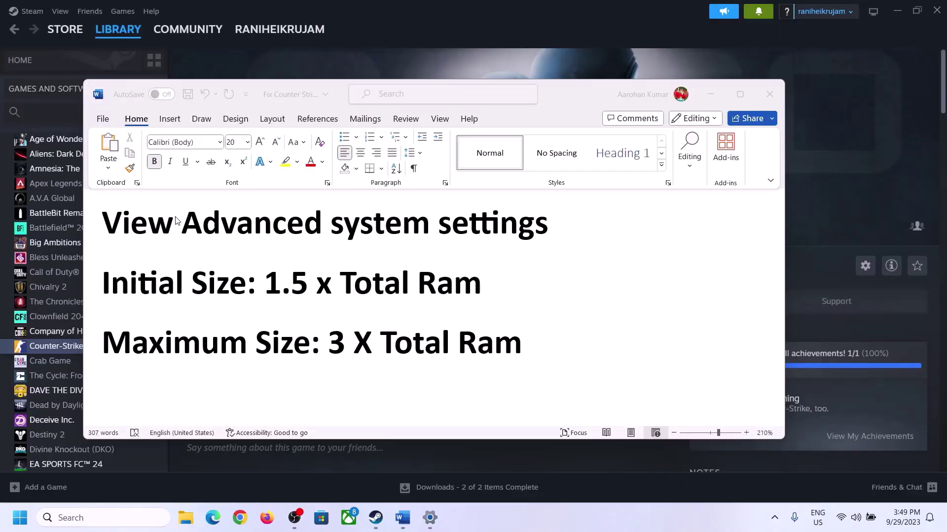
pyautogui.click(127, 227)
pyautogui.moveTo(112, 227); pyautogui.dragTo(526, 235)
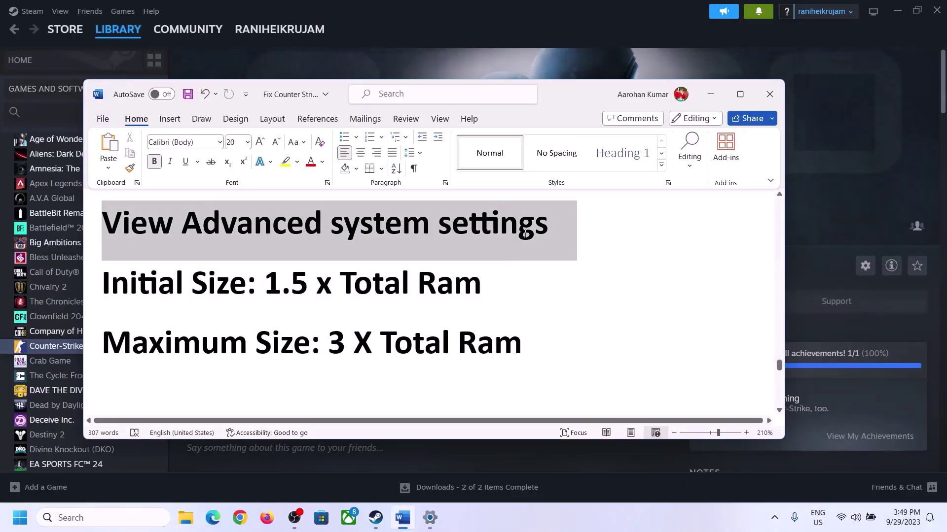
pyautogui.hotkey('ctrl', 'c')
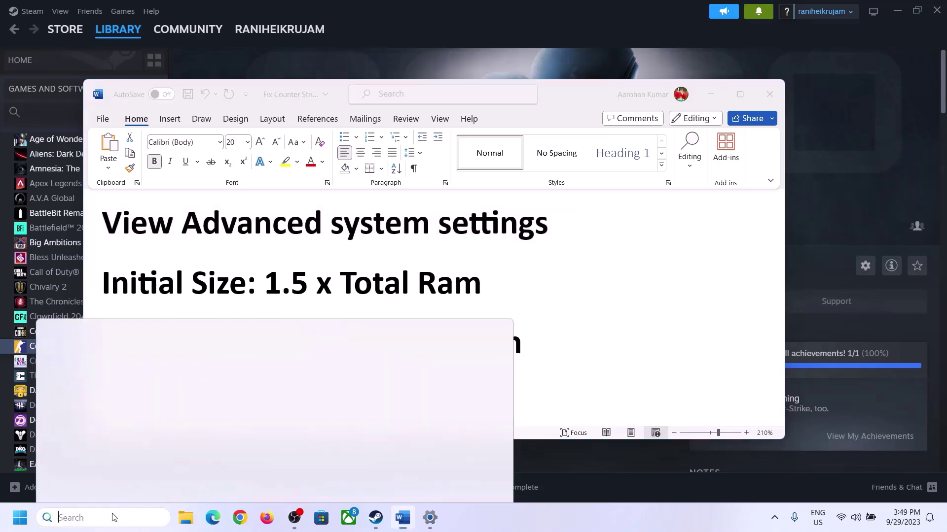
pyautogui.click(114, 517)
pyautogui.hotkey('ctrl', 'v')
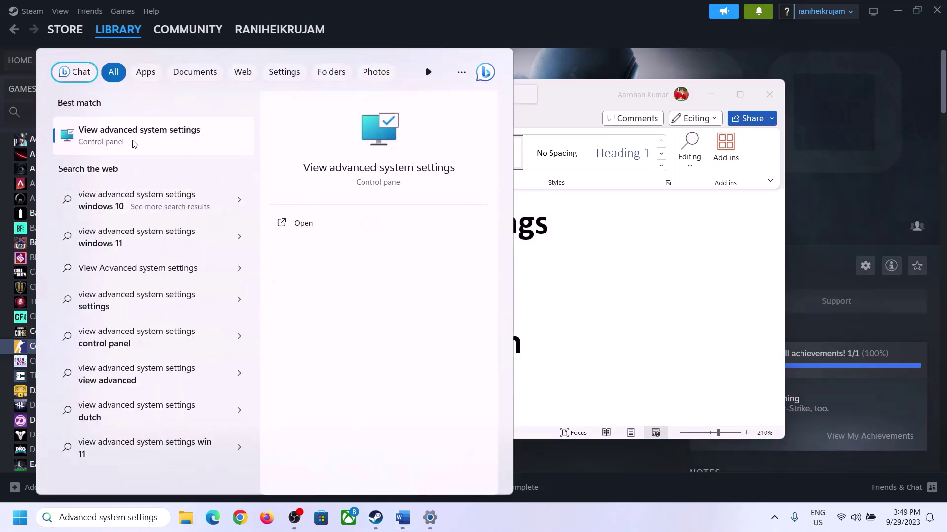
pyautogui.click(132, 144)
# In the advanced performance options' virtual memory settings, disable automatic paging file management and choose a custom size for drive C
pyautogui.moveTo(197, 96); pyautogui.dragTo(423, 174)
pyautogui.click(529, 249)
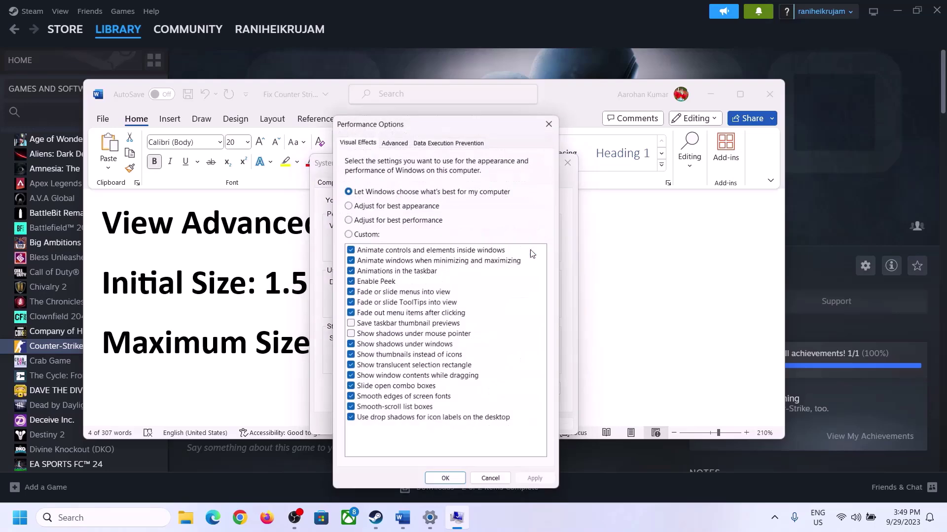
pyautogui.click(399, 140)
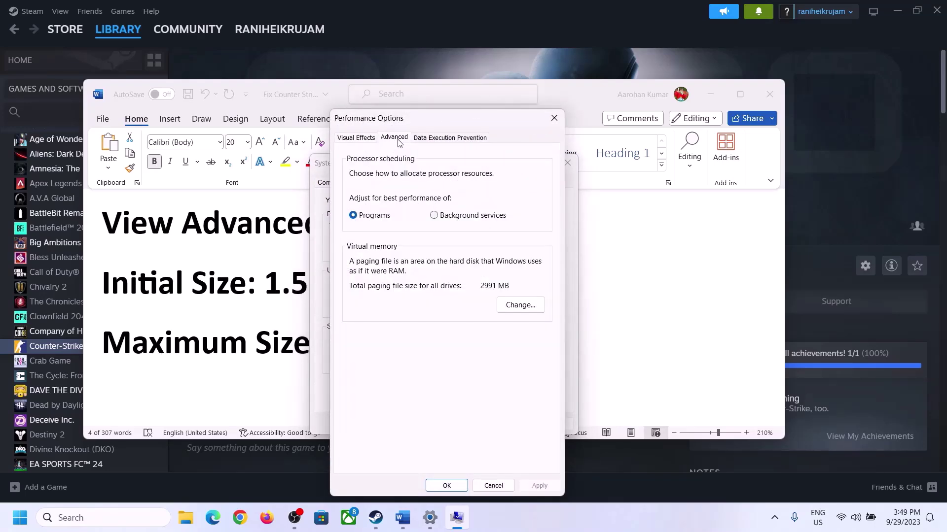
pyautogui.click(522, 306)
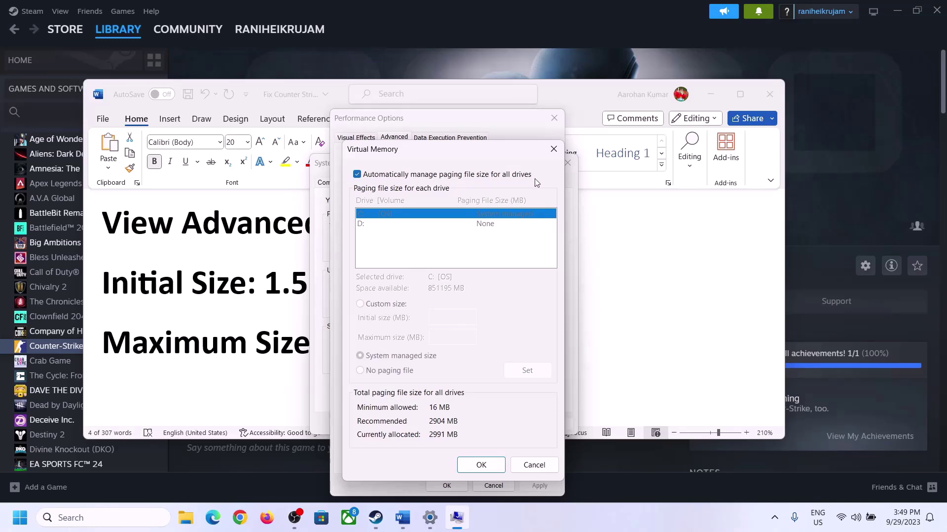
pyautogui.click(358, 175)
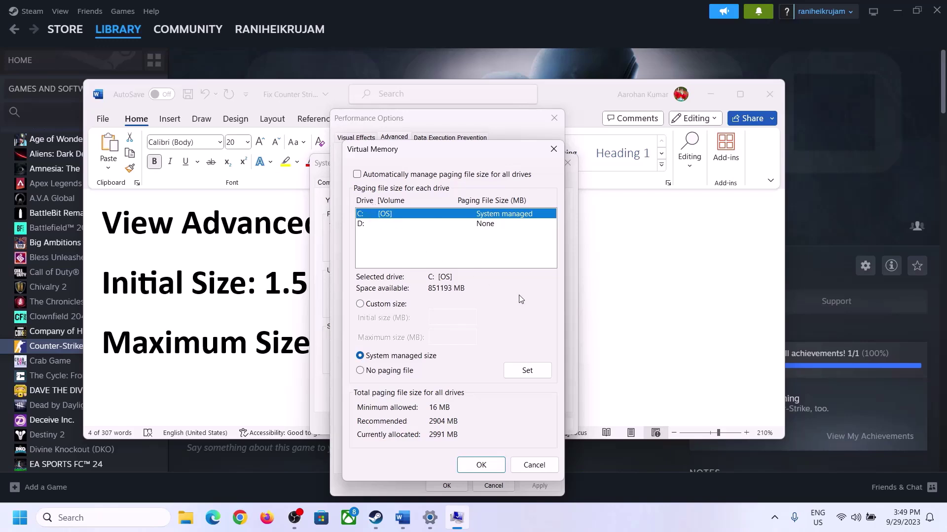
pyautogui.click(360, 305)
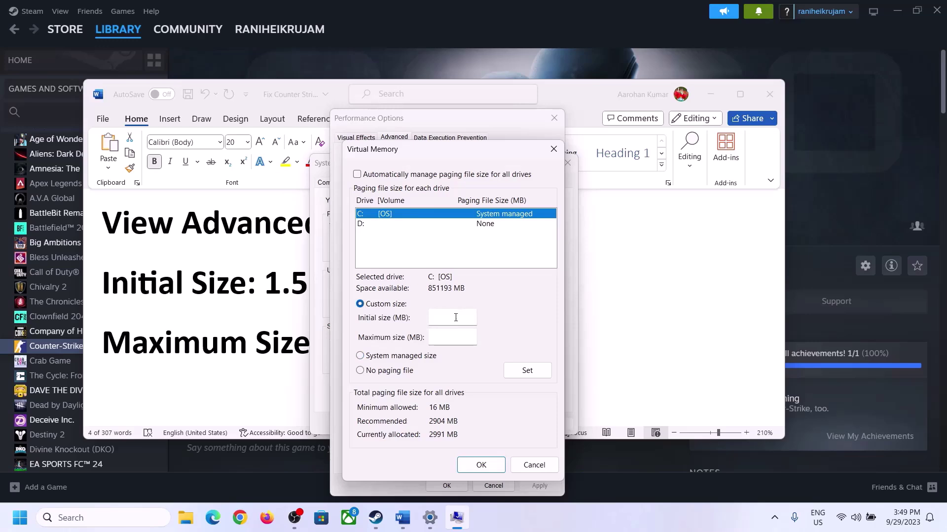
# Highlight the initial size formula "1.5 x Total Ram" in the Word notes and check the installed RAM on the Settings About page
pyautogui.click(260, 293)
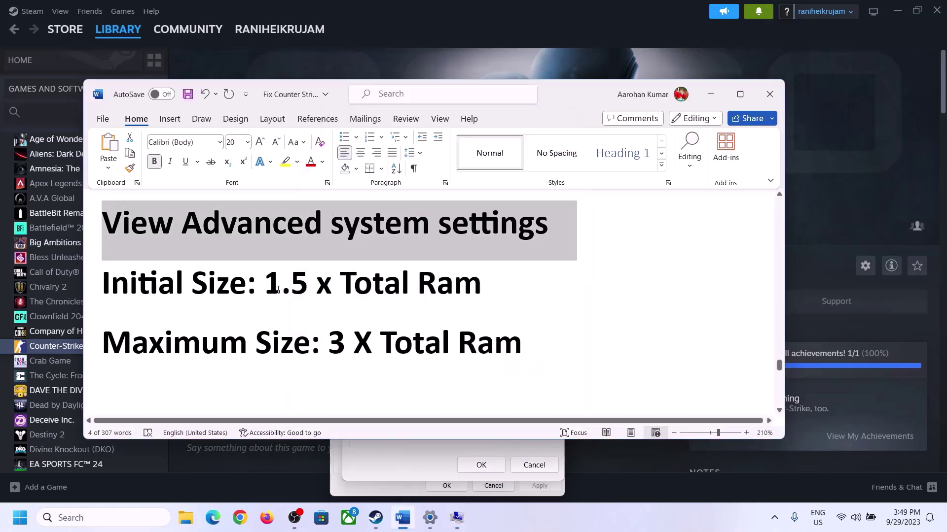
pyautogui.moveTo(278, 291); pyautogui.dragTo(438, 294)
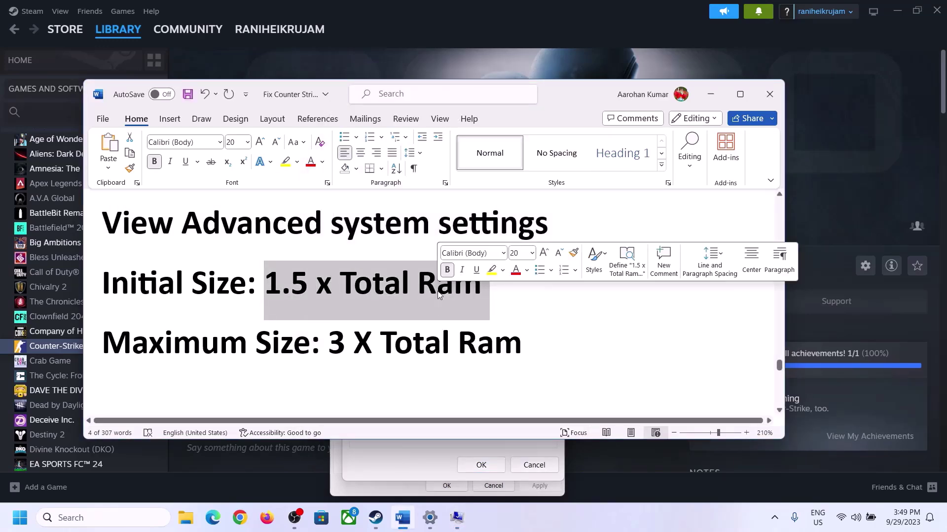
pyautogui.click(430, 520)
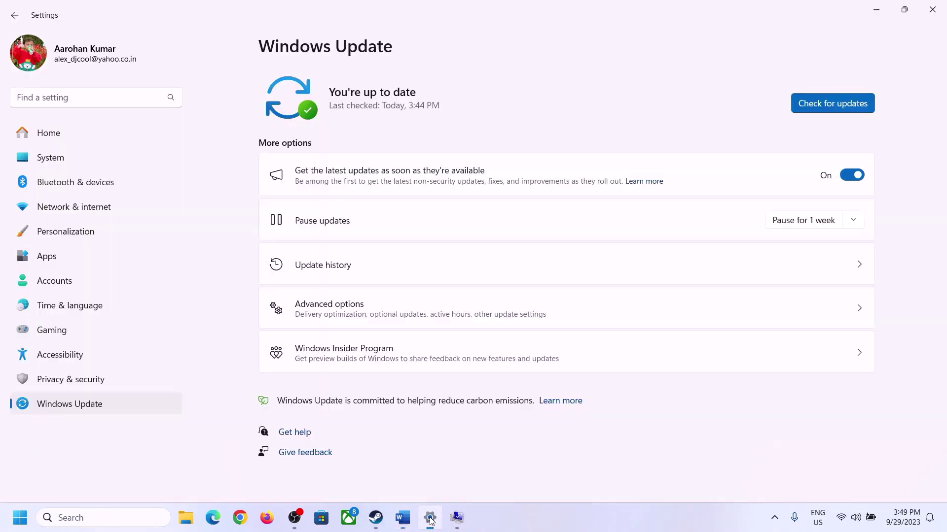
pyautogui.click(44, 159)
pyautogui.scroll(-5, 328, 418)
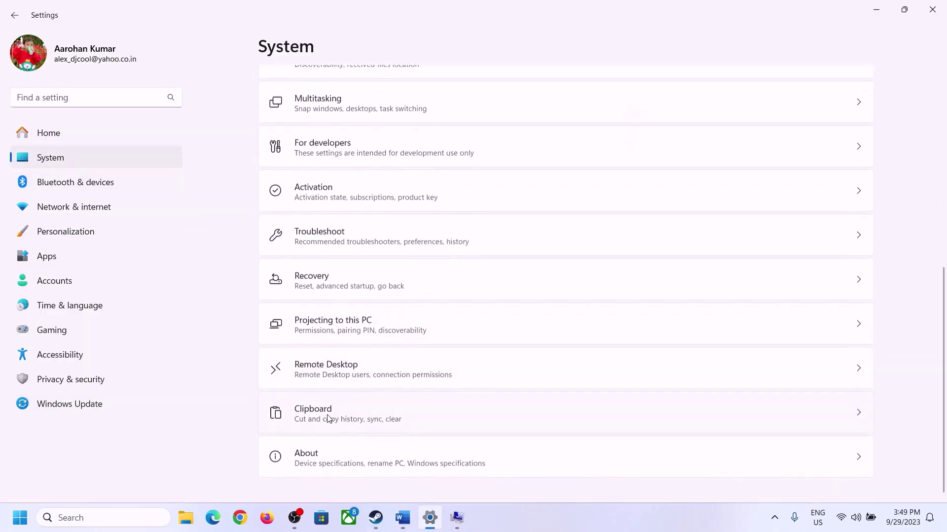
pyautogui.click(312, 466)
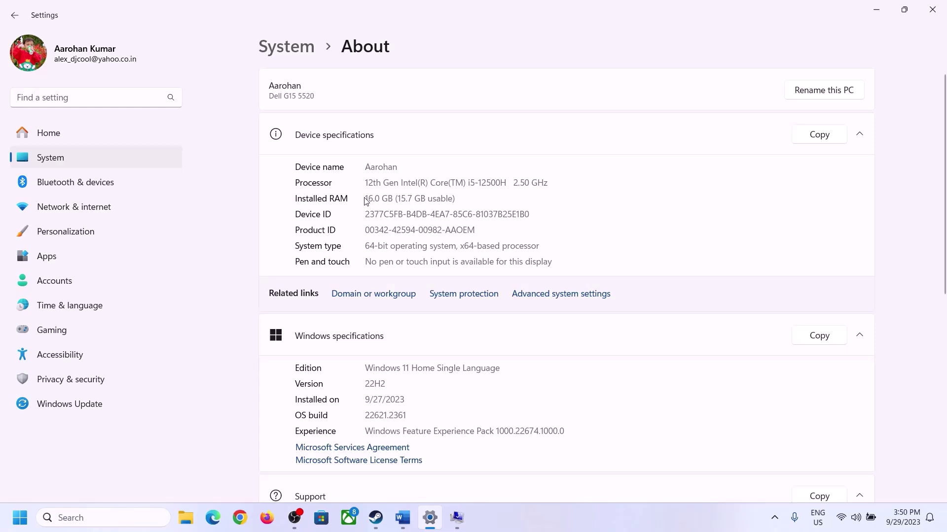
pyautogui.moveTo(372, 198); pyautogui.dragTo(361, 201)
pyautogui.click(372, 198)
pyautogui.moveTo(373, 198); pyautogui.dragTo(360, 198)
# Return to the Virtual Memory window and launch the calculator with the Run command calc
pyautogui.click(457, 518)
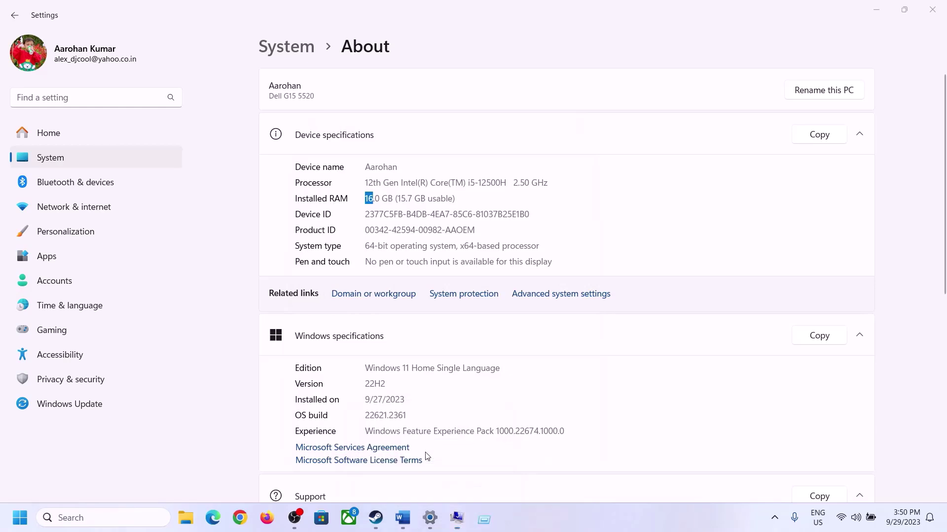
pyautogui.press('super+r')
pyautogui.write('cal')
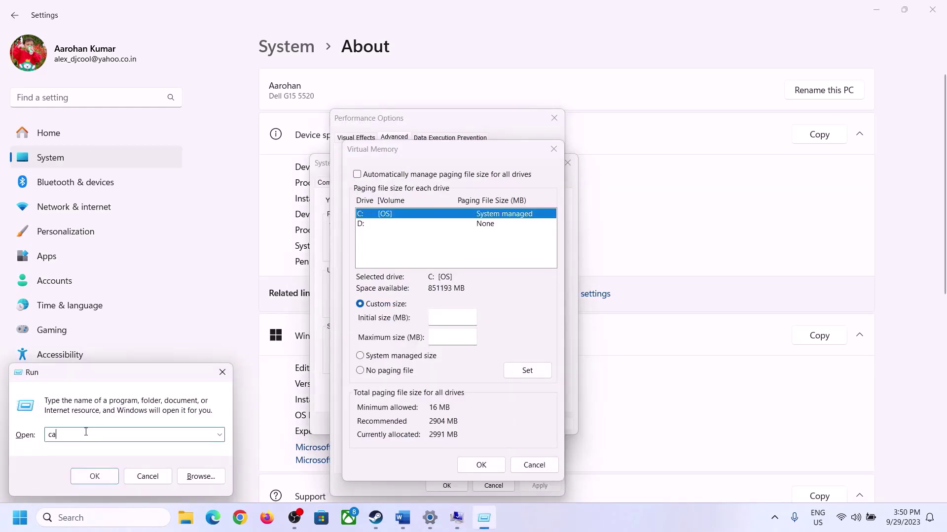
pyautogui.click(89, 479)
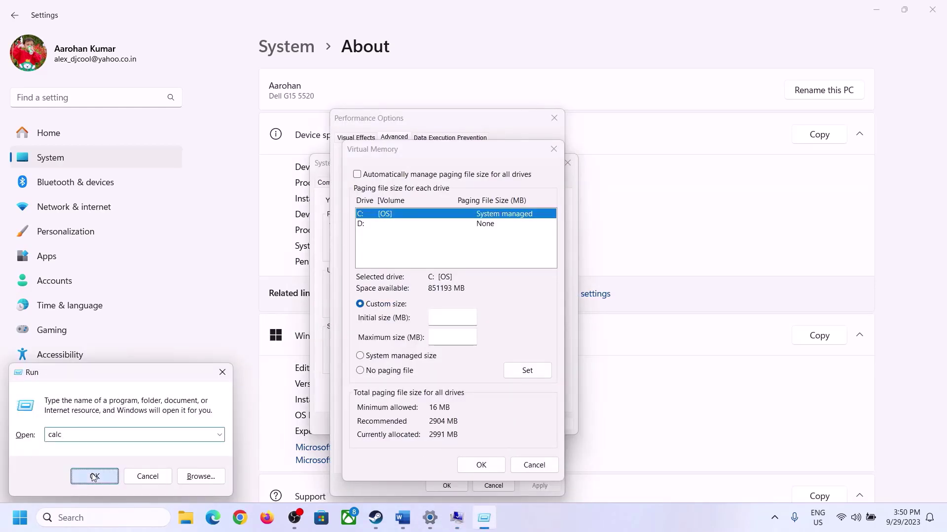